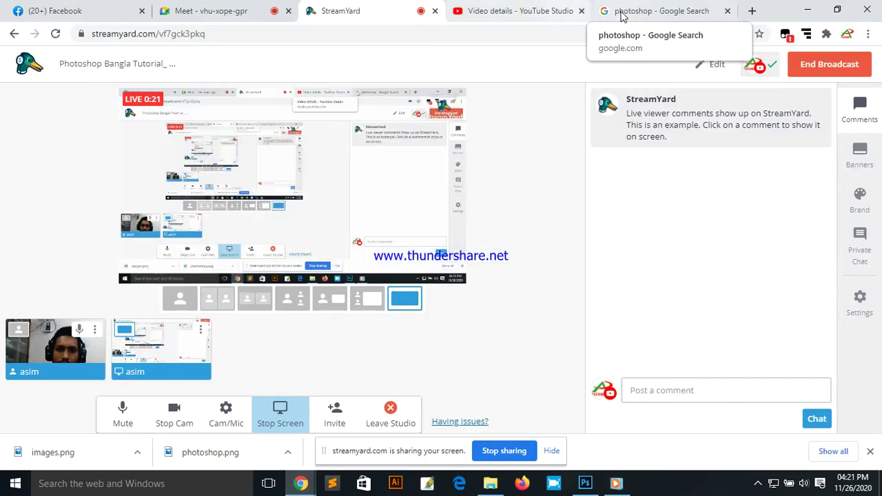
Choose to present the entire screen in Google Meet and raise speaker volume to 77
{"action": "left_click", "coordinate": [227, 11]}
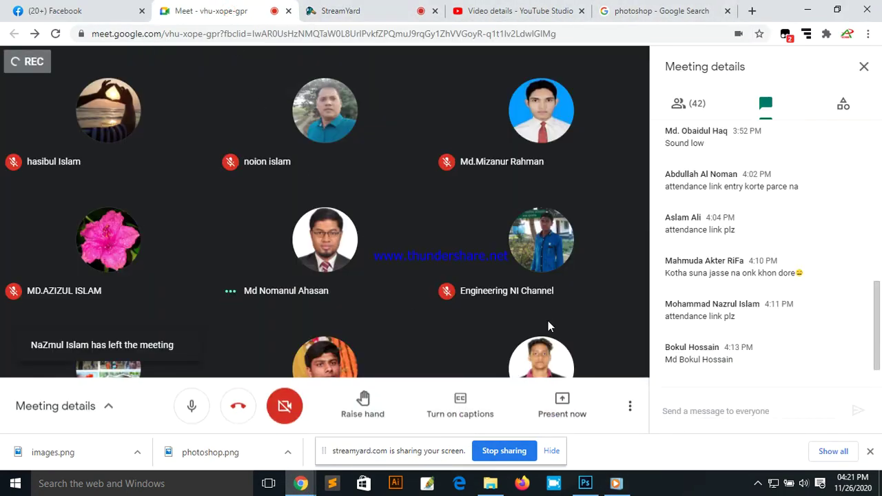
{"action": "left_click", "coordinate": [559, 399]}
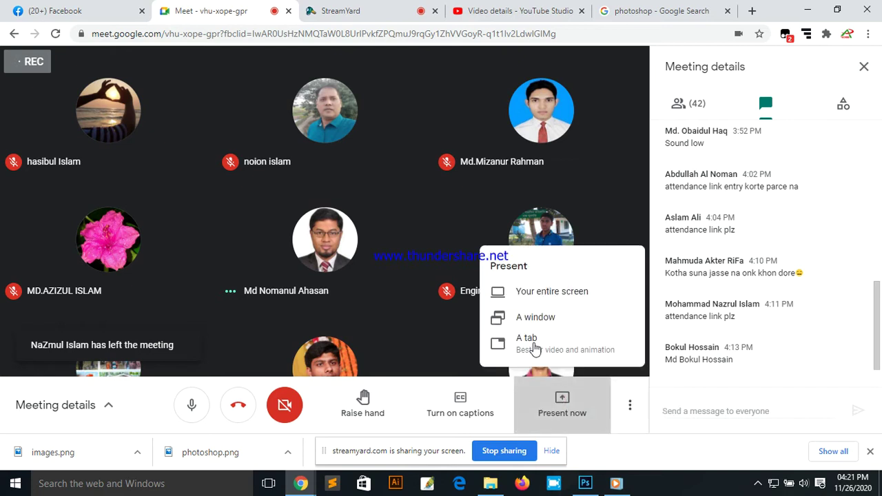
{"action": "left_click", "coordinate": [546, 295]}
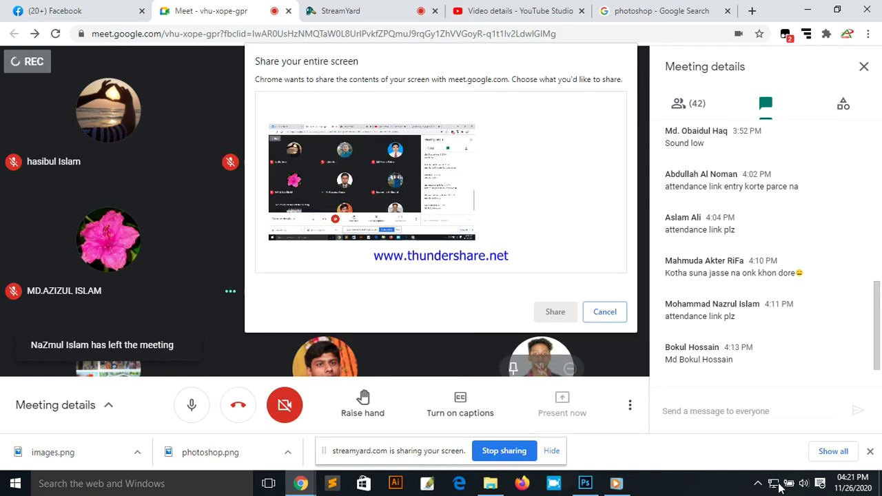
{"action": "left_click", "coordinate": [803, 483]}
{"action": "left_click_drag", "start_coordinate": [799, 452], "coordinate": [804, 452]}
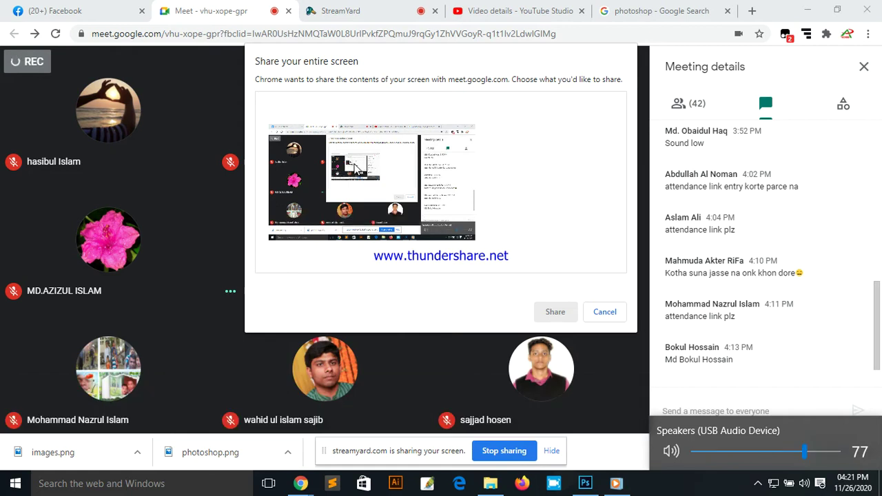
Confirm sharing the whole screen, then minimize the browser to show the desktop
{"action": "left_click", "coordinate": [555, 311]}
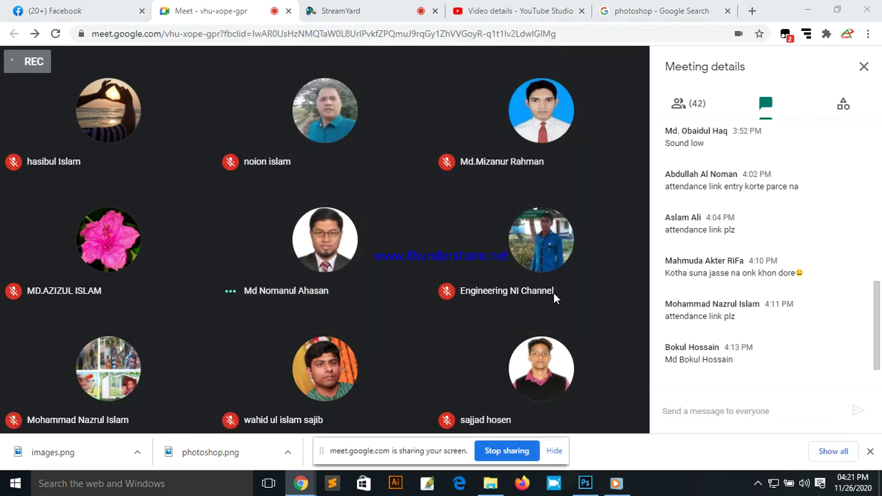
{"action": "mouse_move", "coordinate": [340, 11]}
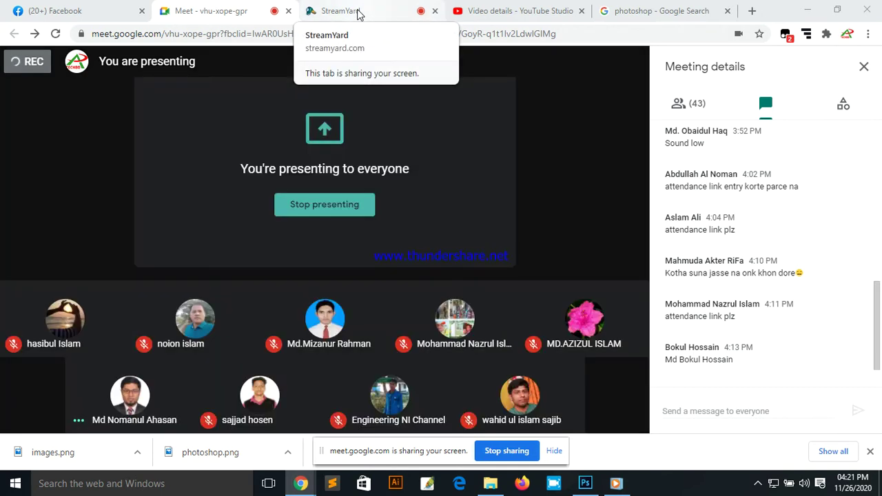
{"action": "left_click", "coordinate": [358, 11]}
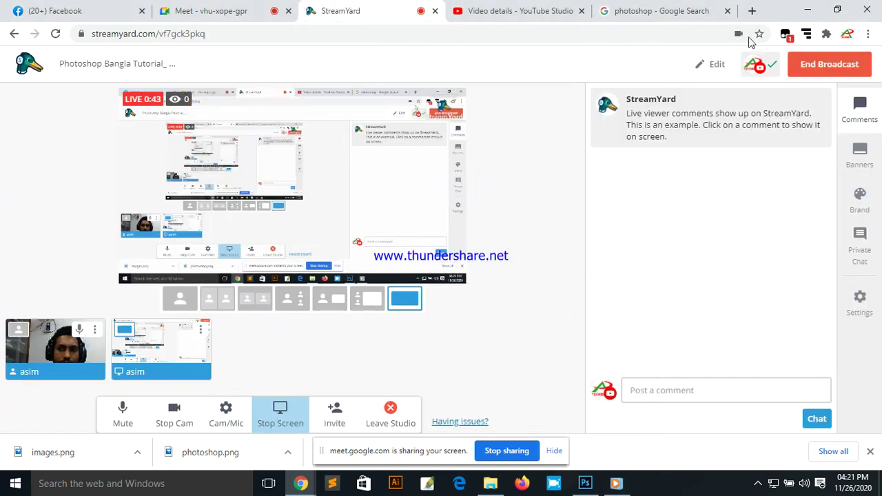
{"action": "left_click", "coordinate": [809, 13]}
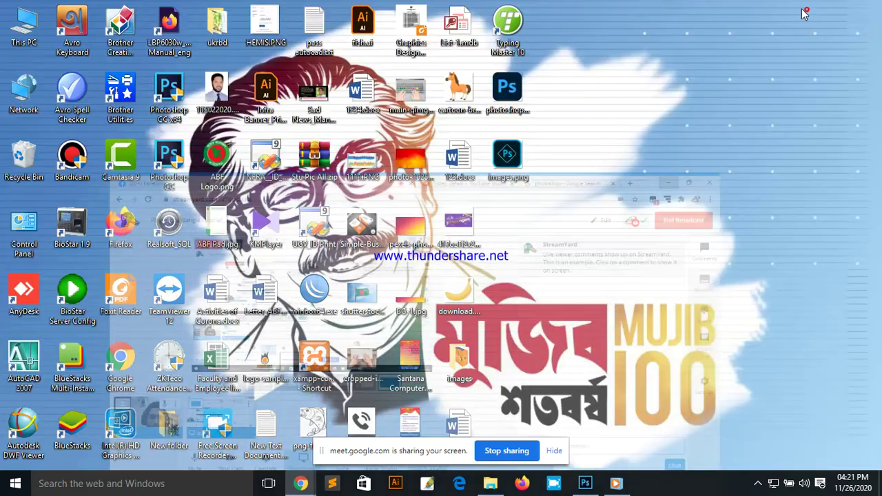
Bring Photoshop back, hide the sharing notice, and maximize the innovationbulb.jpg window
{"action": "left_click", "coordinate": [585, 484]}
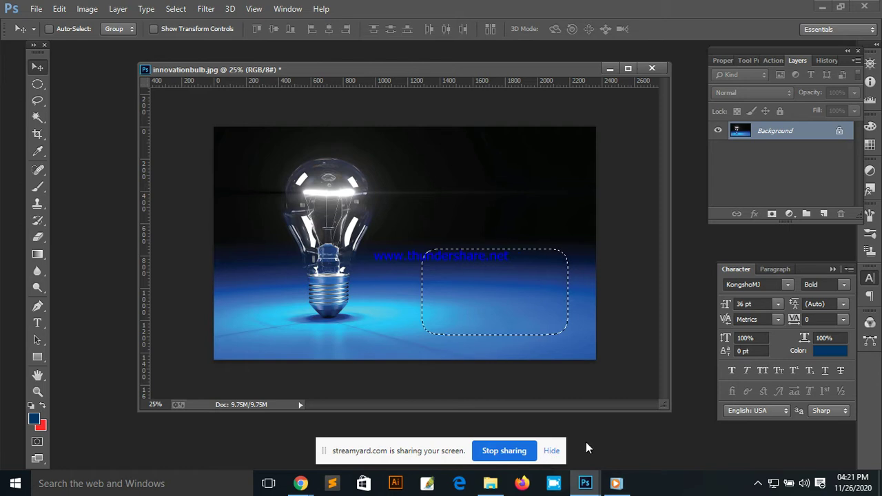
{"action": "left_click", "coordinate": [553, 452]}
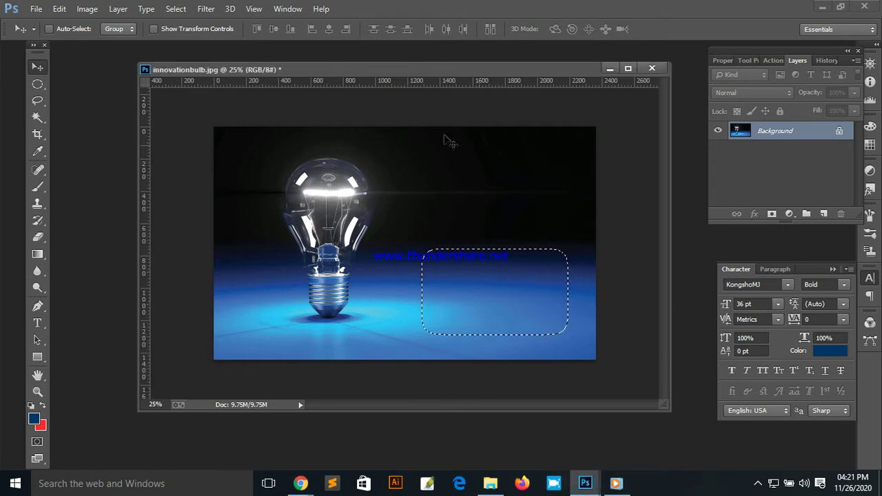
{"action": "left_click_drag", "start_coordinate": [420, 66], "coordinate": [375, 54]}
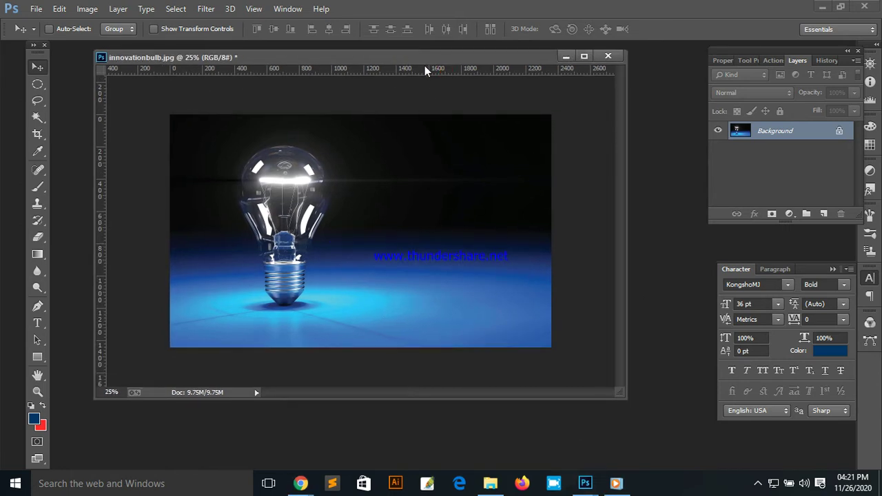
{"action": "left_click", "coordinate": [587, 58]}
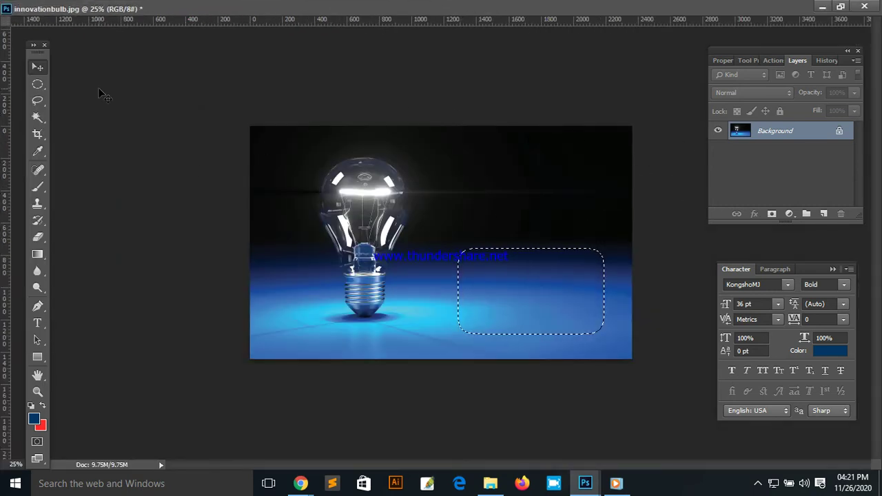
Zoom to 33.3%, clear the old rounded selection, and switch to the Polygonal Lasso Tool
{"action": "left_click", "coordinate": [39, 84]}
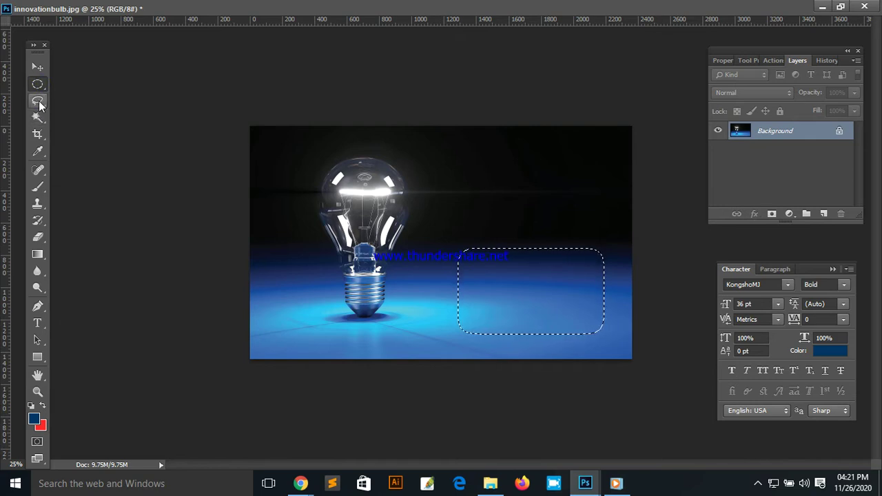
{"action": "left_click", "coordinate": [38, 102]}
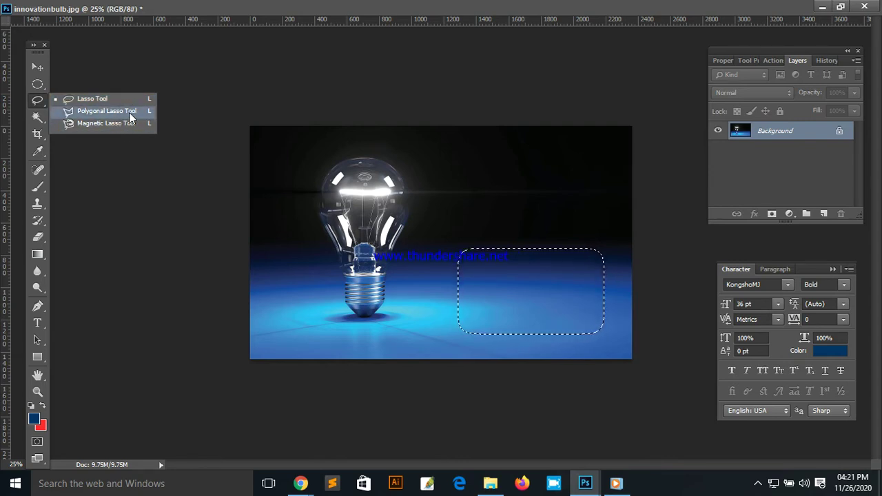
{"action": "left_click", "coordinate": [131, 117]}
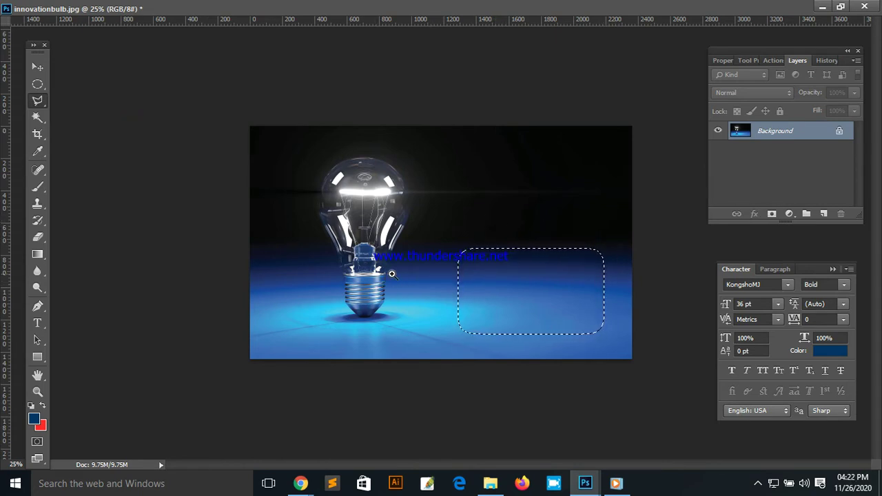
{"action": "key", "text": "ctrl+plus"}
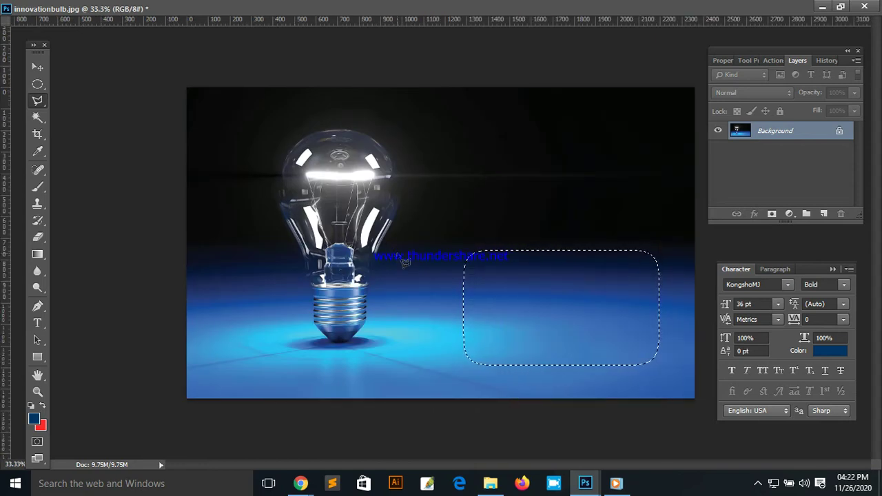
{"action": "left_click", "coordinate": [37, 85]}
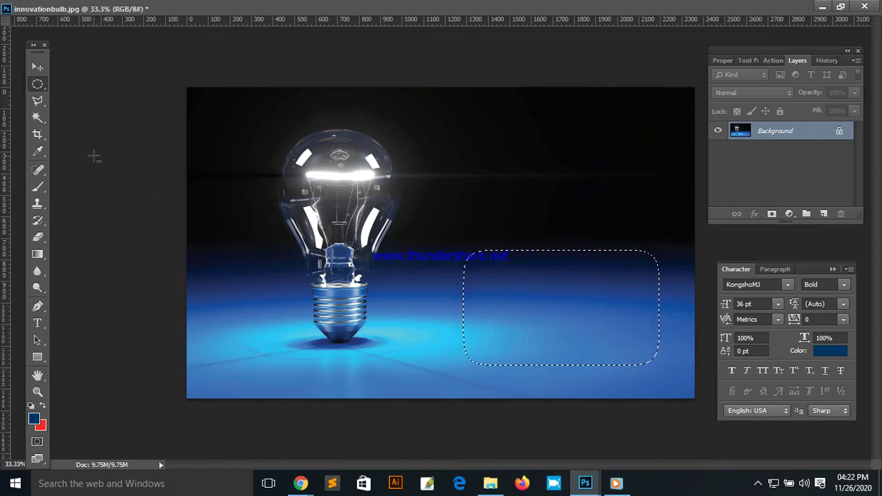
{"action": "key", "text": "ctrl+d"}
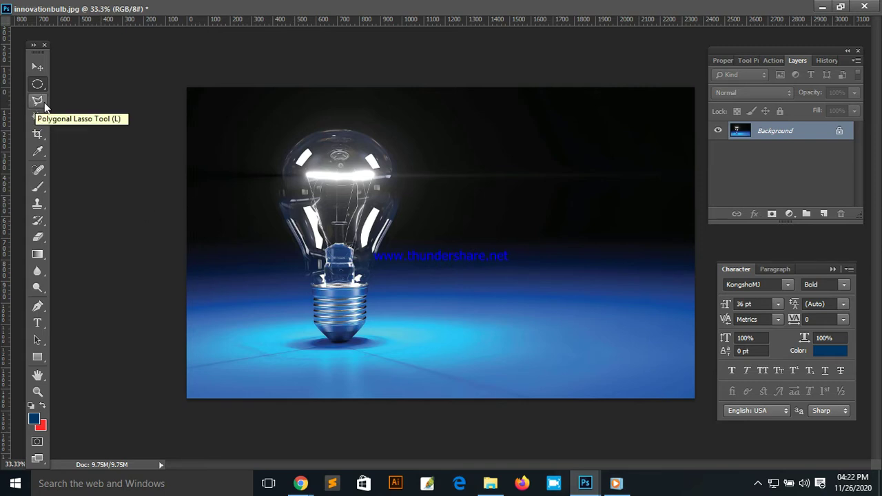
{"action": "left_click", "coordinate": [39, 102]}
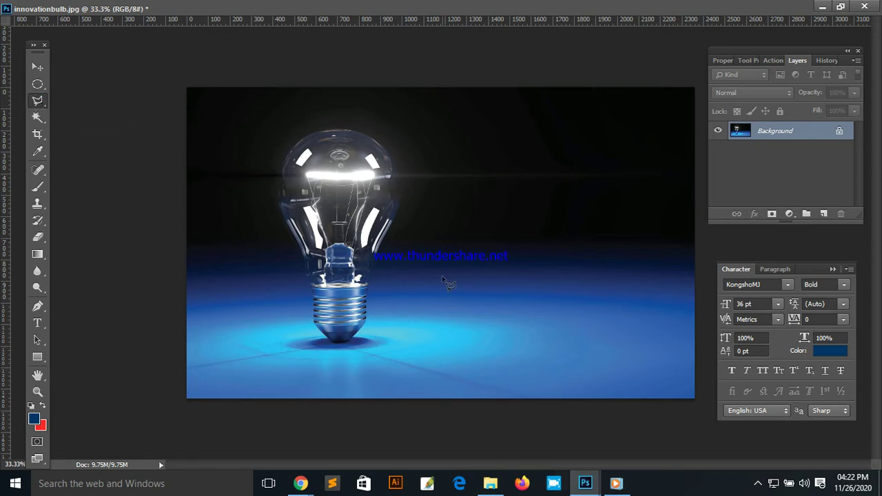
At 50% zoom, trace polygonal lasso points around the bulb from glass dome to metal base
{"action": "left_click", "coordinate": [401, 285], "text": "ctrl"}
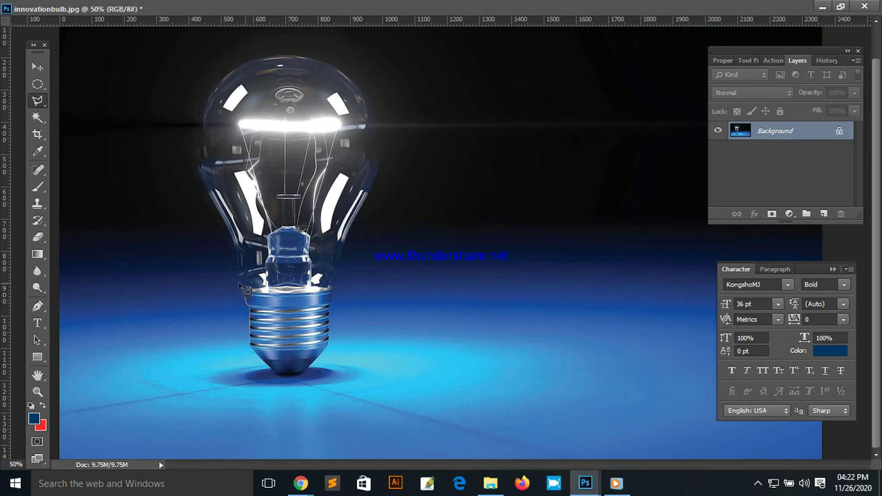
{"action": "left_click", "coordinate": [232, 245]}
{"action": "left_click", "coordinate": [207, 193]}
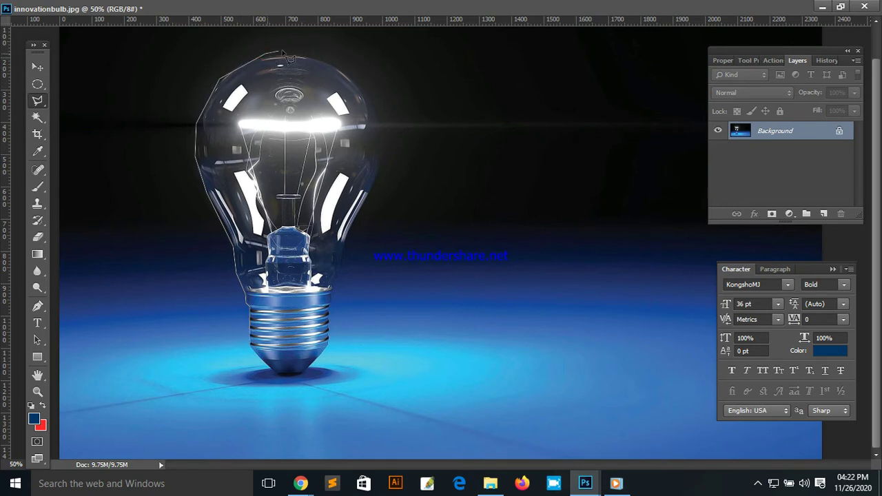
{"action": "left_click", "coordinate": [325, 59]}
{"action": "left_click", "coordinate": [360, 80]}
{"action": "left_click", "coordinate": [381, 126]}
{"action": "left_click", "coordinate": [383, 162]}
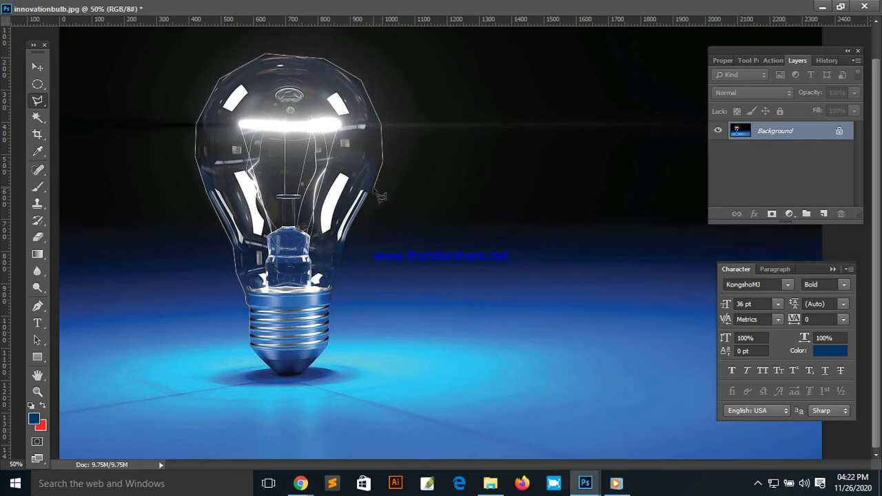
{"action": "left_click", "coordinate": [374, 189]}
{"action": "left_click", "coordinate": [345, 243]}
{"action": "left_click", "coordinate": [288, 377]}
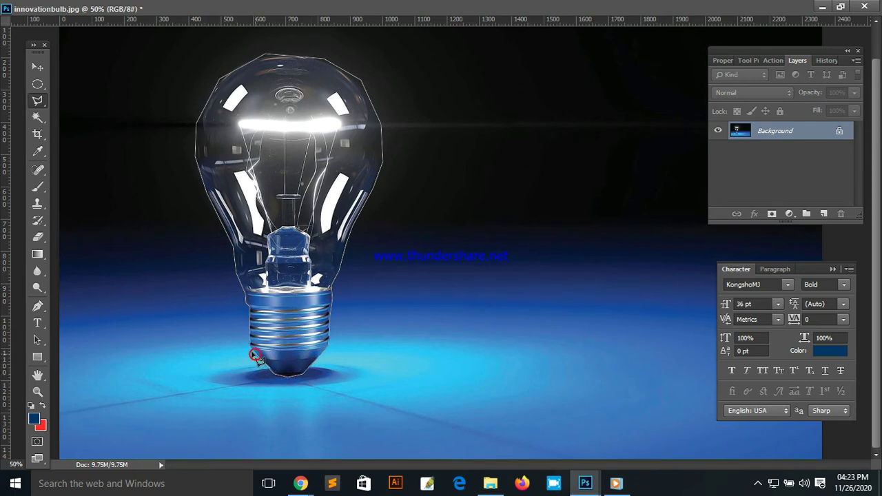
{"action": "left_click", "coordinate": [253, 353]}
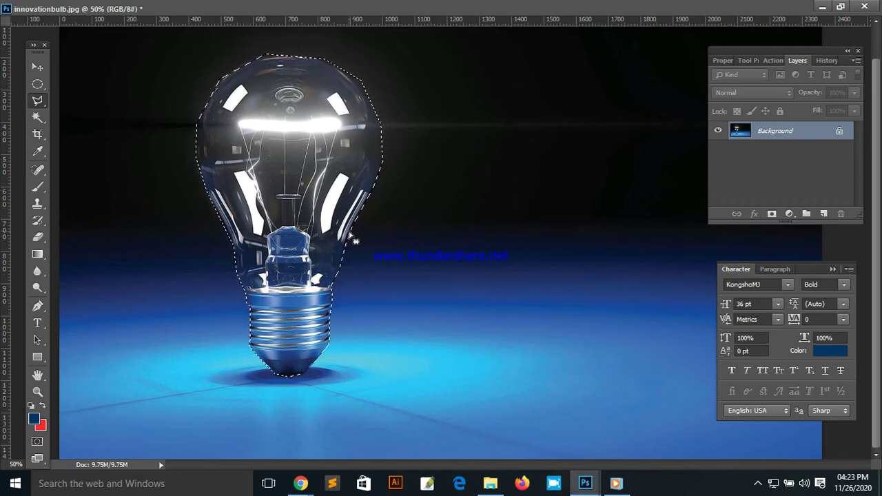
Invert the selection to the background and zoom out to 25%
{"action": "right_click", "coordinate": [316, 137]}
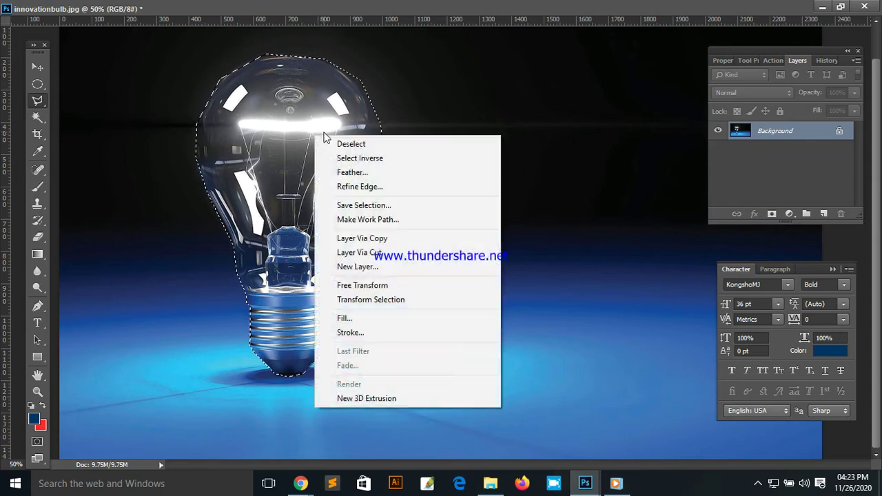
{"action": "left_click", "coordinate": [391, 160]}
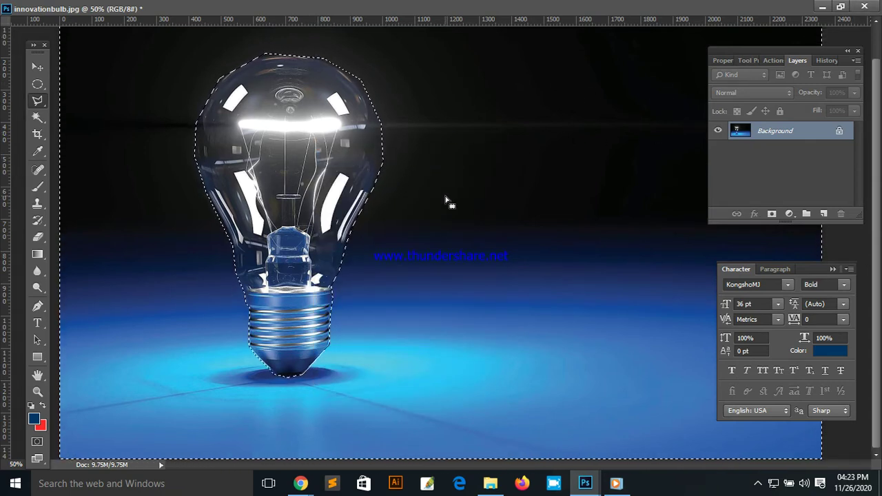
{"action": "key", "text": "ctrl+minus"}
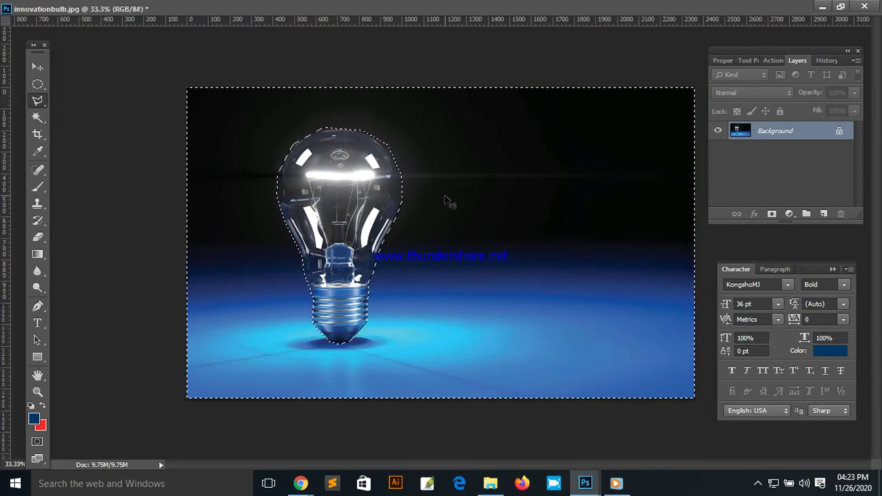
{"action": "key", "text": "ctrl+minus"}
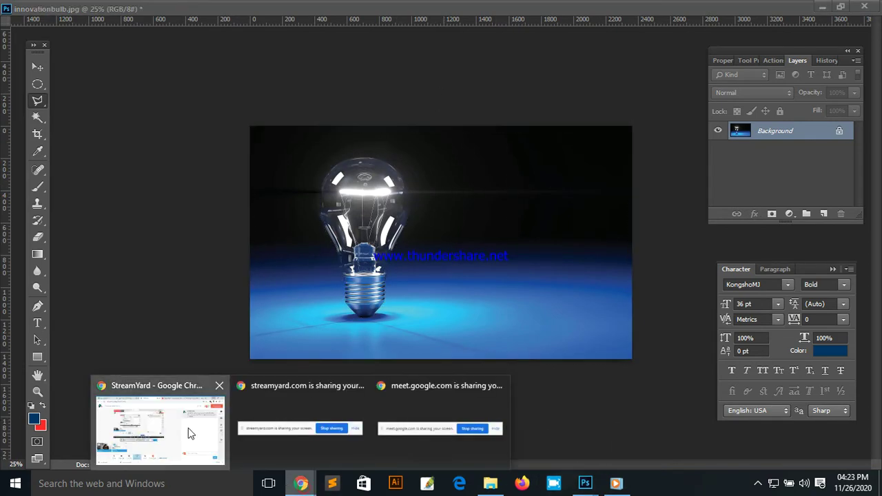
Return to Photoshop, hide the screen-sharing notice, and bring up the canvas selection menu
{"action": "left_click", "coordinate": [187, 429]}
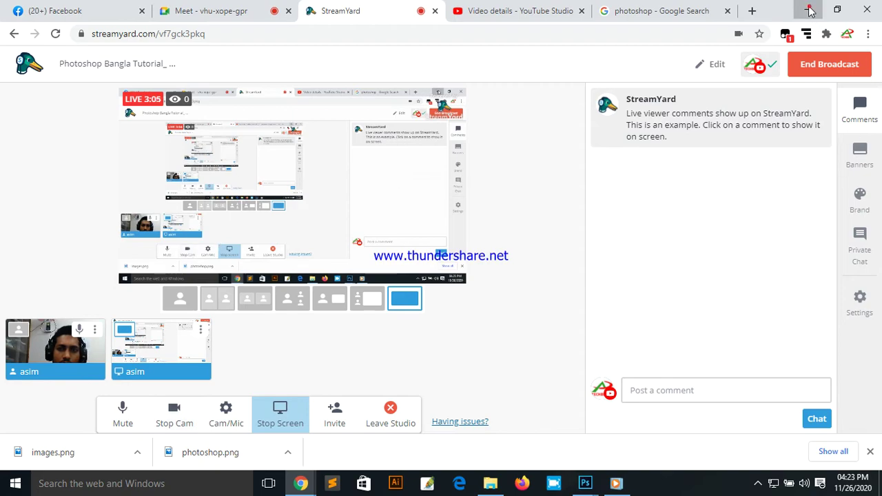
{"action": "left_click", "coordinate": [585, 483]}
{"action": "mouse_move", "coordinate": [301, 483]}
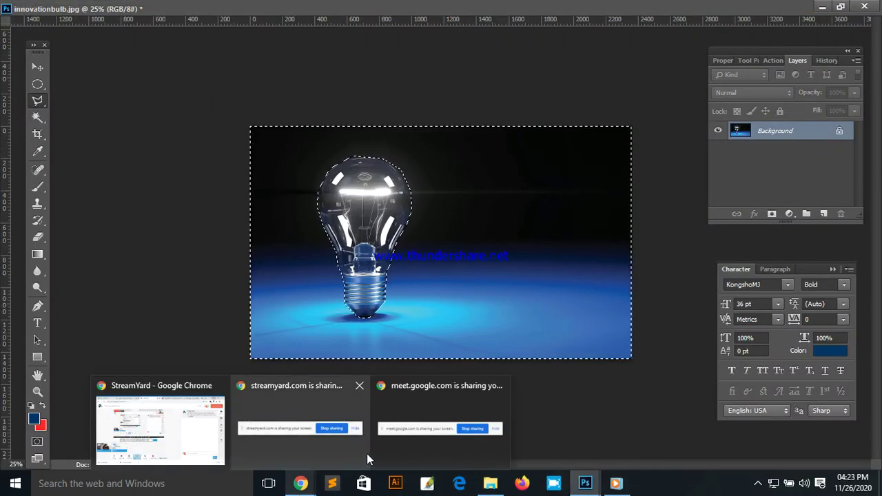
{"action": "left_click", "coordinate": [333, 397]}
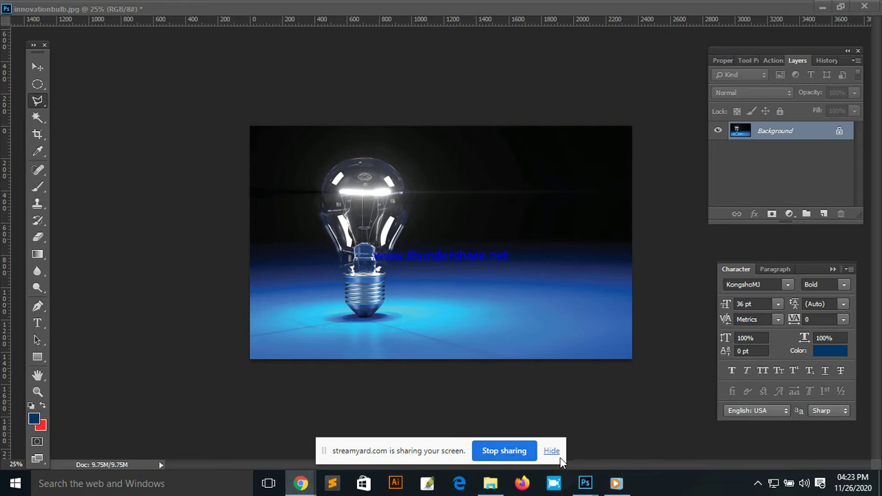
{"action": "left_click", "coordinate": [555, 454]}
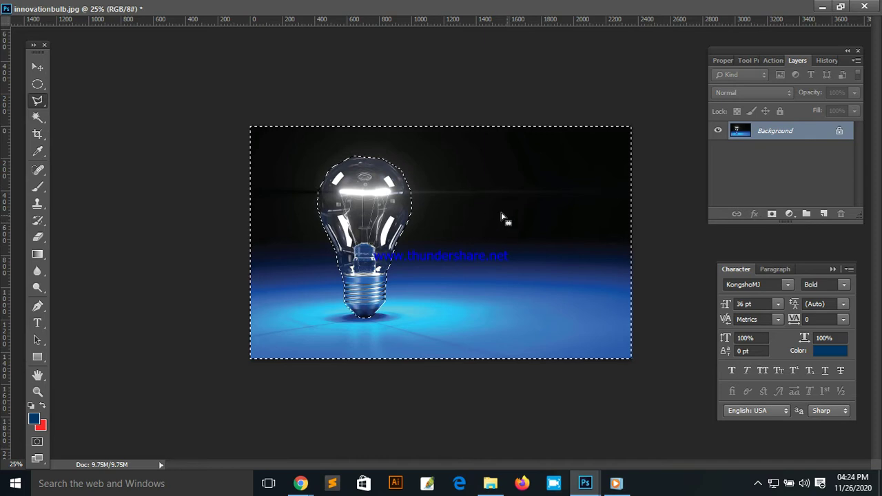
{"action": "right_click", "coordinate": [360, 189]}
Feather the background selection with a 5 pixel radius
{"action": "left_click", "coordinate": [417, 232]}
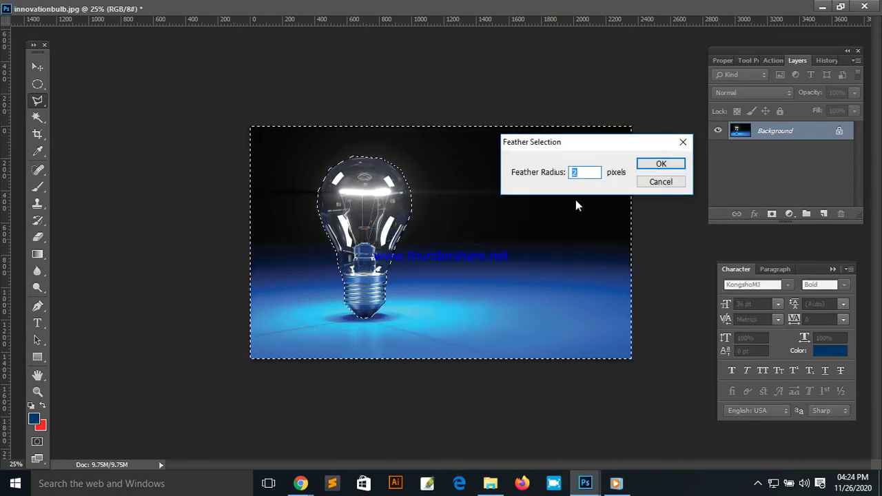
{"action": "type", "text": "4"}
{"action": "key", "text": "BackSpace"}
{"action": "type", "text": "5"}
{"action": "key", "text": "Return"}
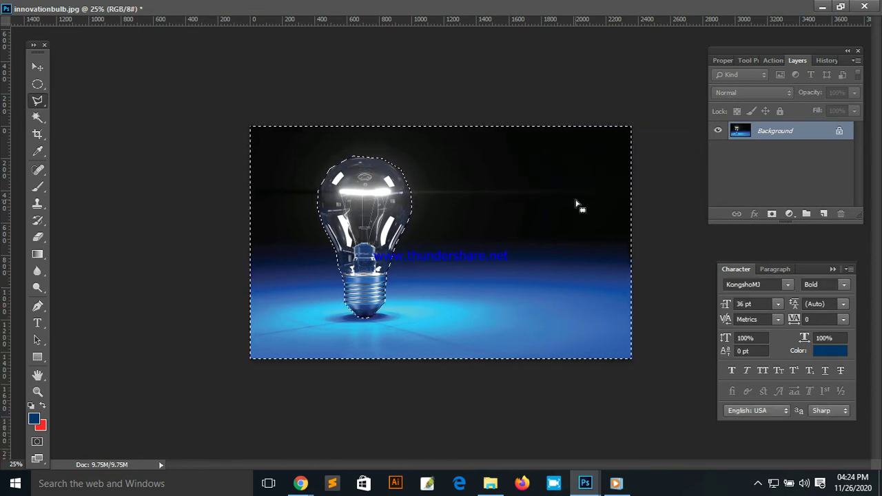
Try a Content-Aware Fill on the background, then undo the patterned result
{"action": "key", "text": "ctrl+plus"}
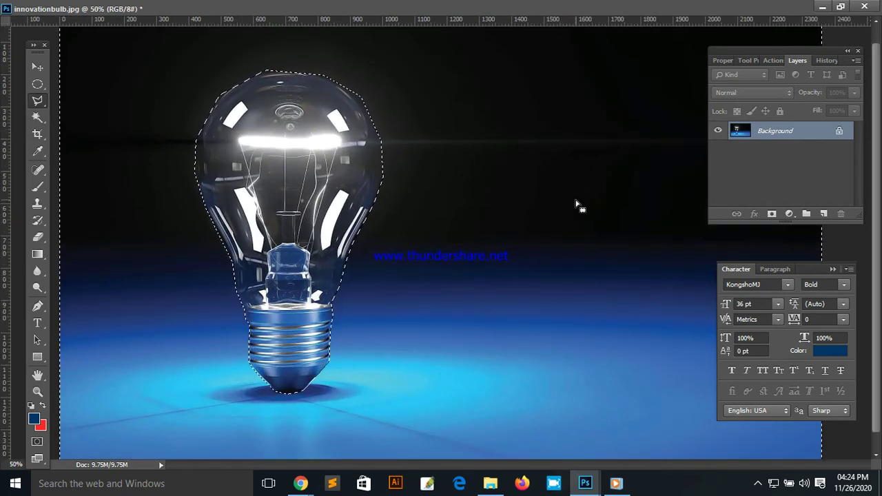
{"action": "key", "text": "shift+F5"}
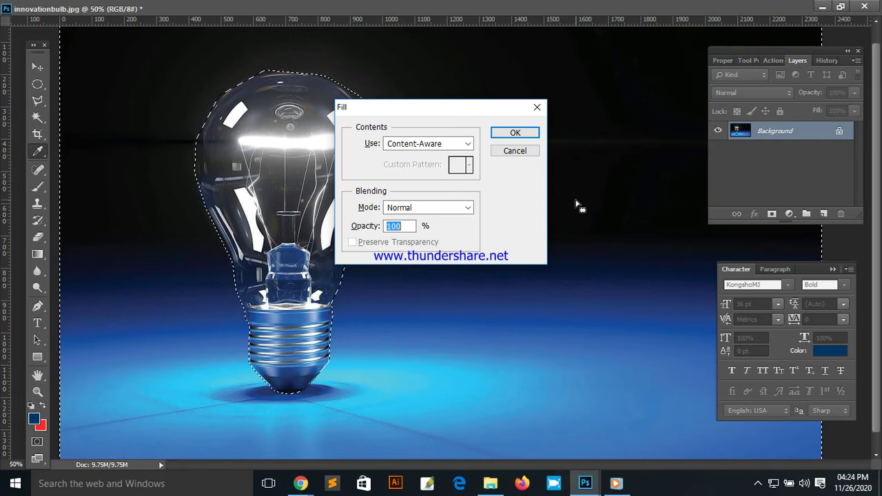
{"action": "left_click", "coordinate": [503, 138]}
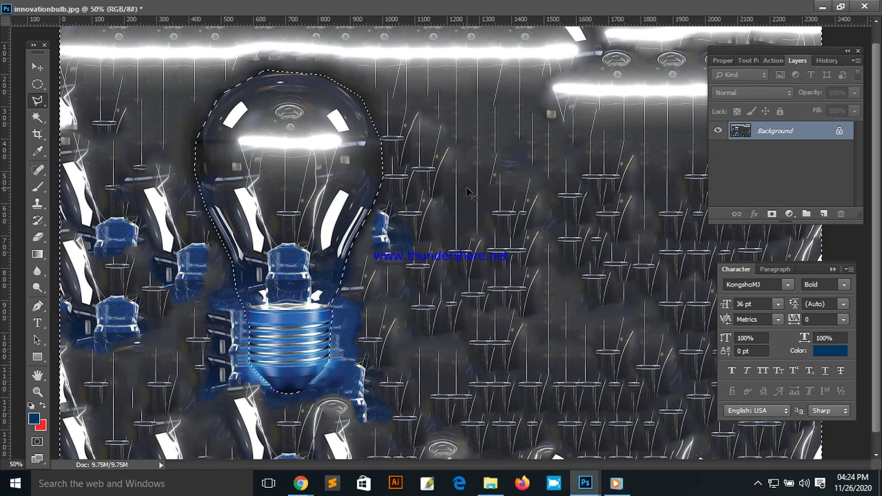
{"action": "key", "text": "ctrl+z"}
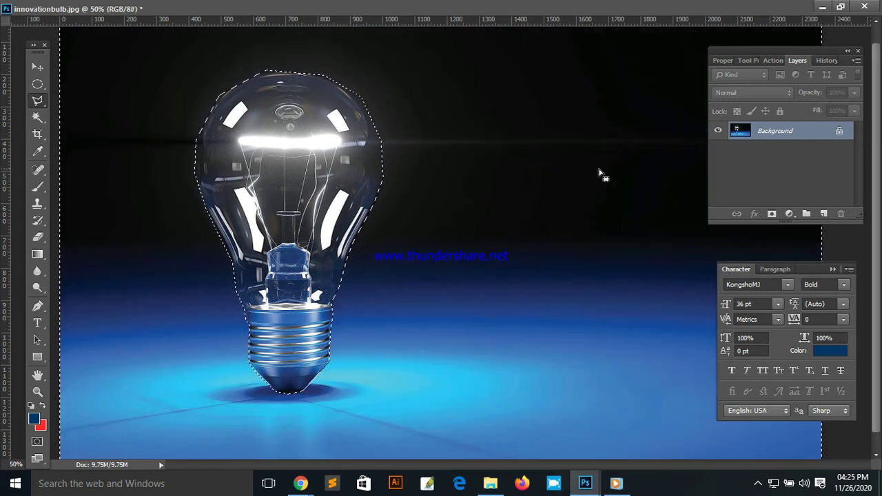
Unlock the Background into an editable layer, feather the selection, and delete the surrounding background
{"action": "left_click", "coordinate": [839, 134]}
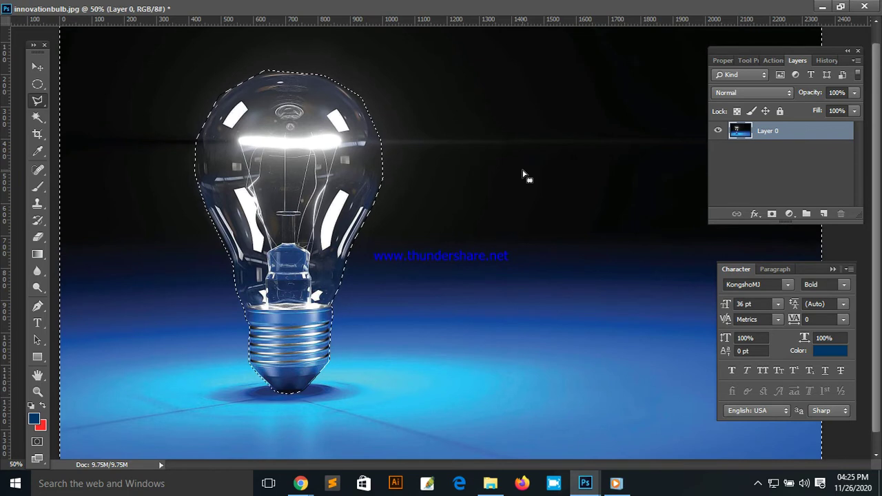
{"action": "right_click", "coordinate": [303, 154]}
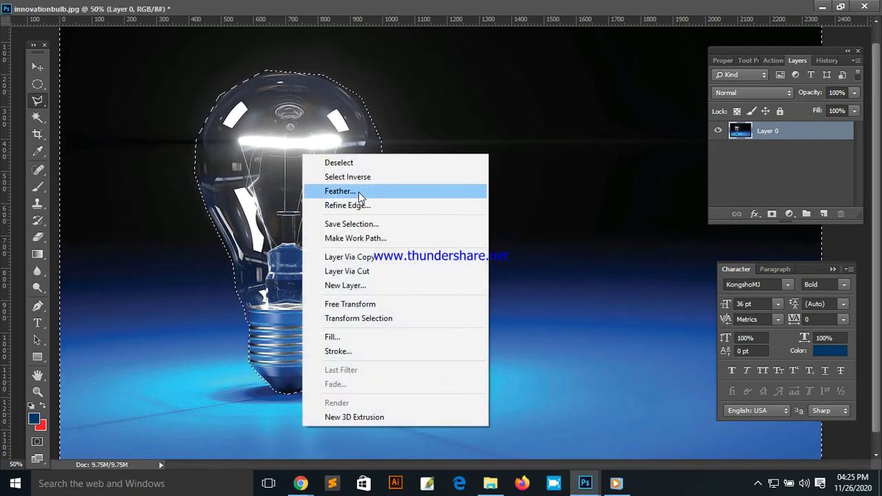
{"action": "left_click", "coordinate": [359, 192]}
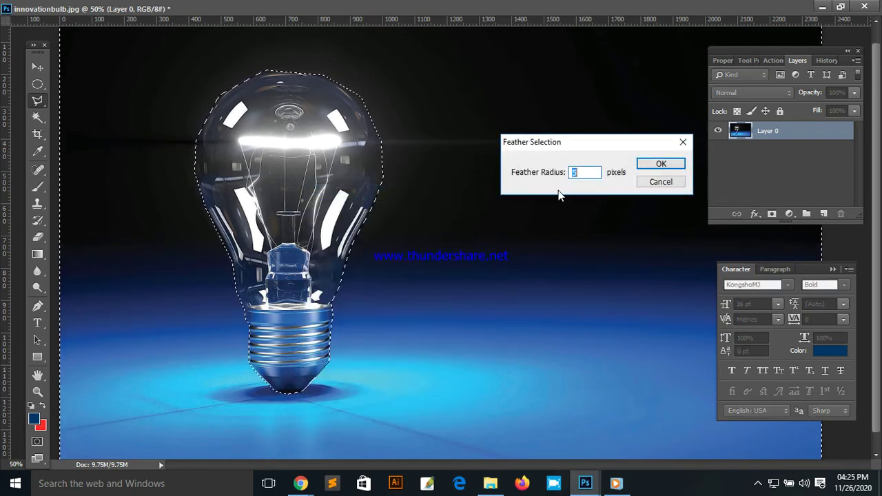
{"action": "left_click", "coordinate": [660, 166]}
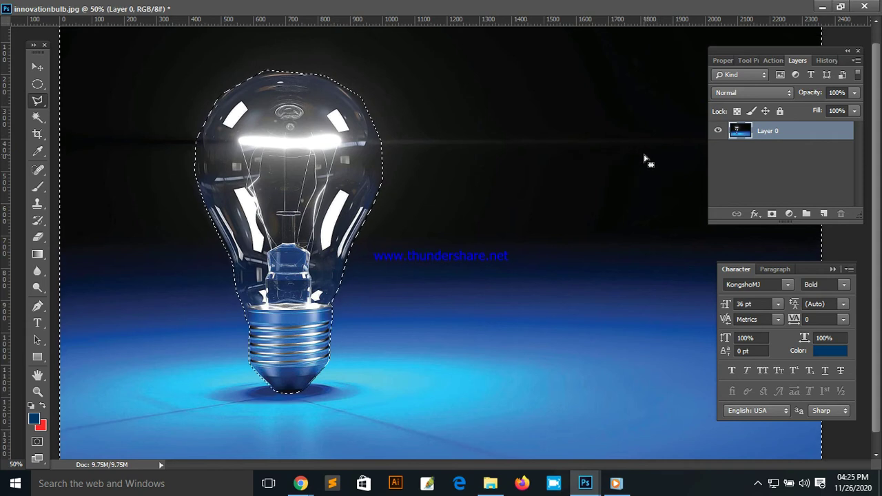
{"action": "key", "text": "Delete"}
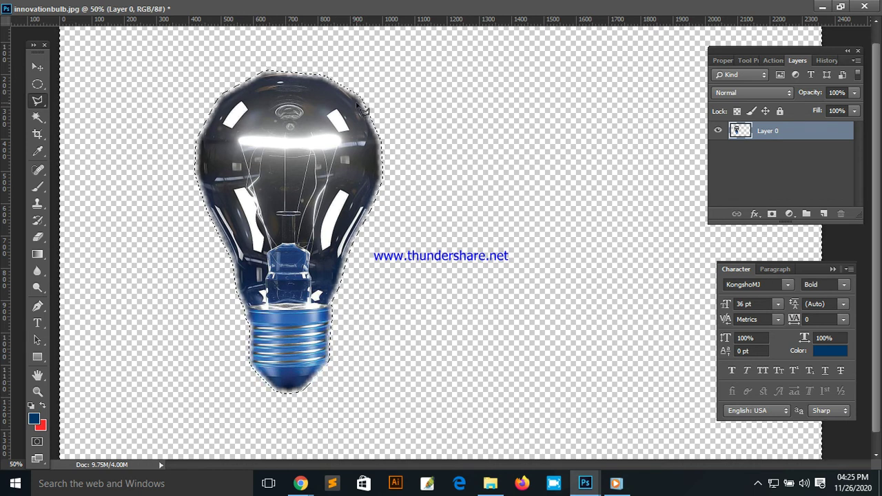
{"action": "left_click", "coordinate": [36, 85]}
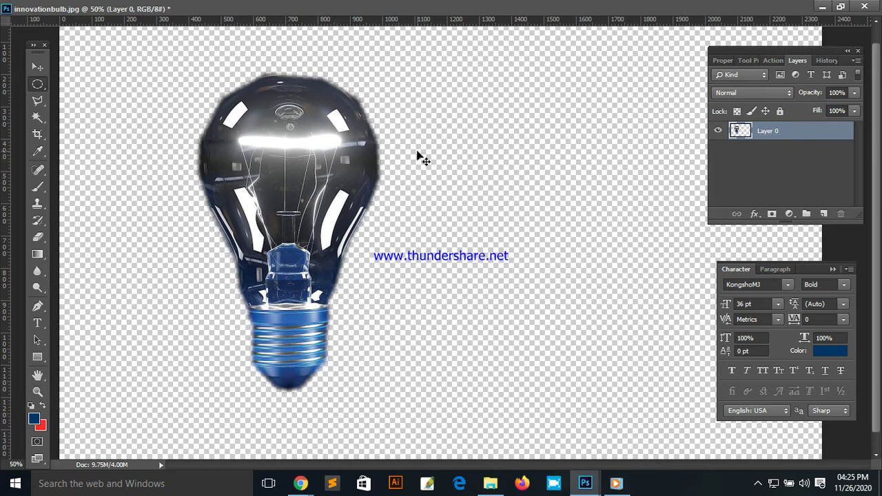
{"action": "key", "text": "ctrl+minus"}
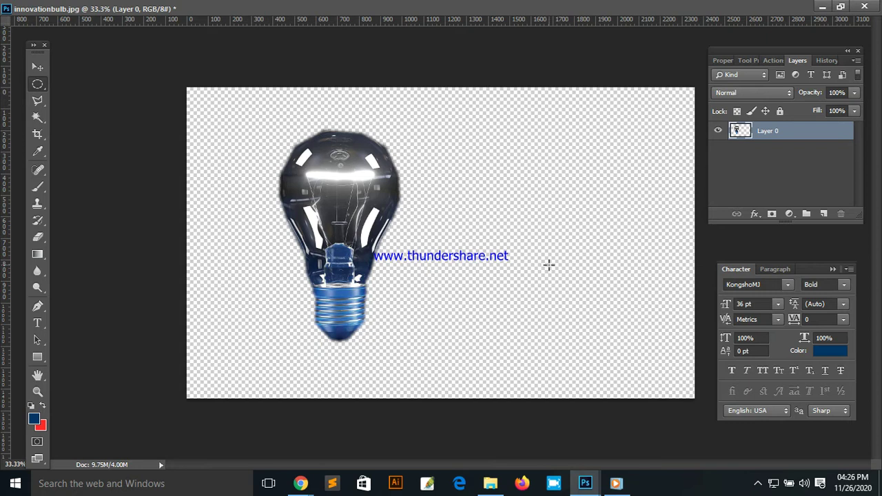
{"action": "key", "text": "alt+BackSpace"}
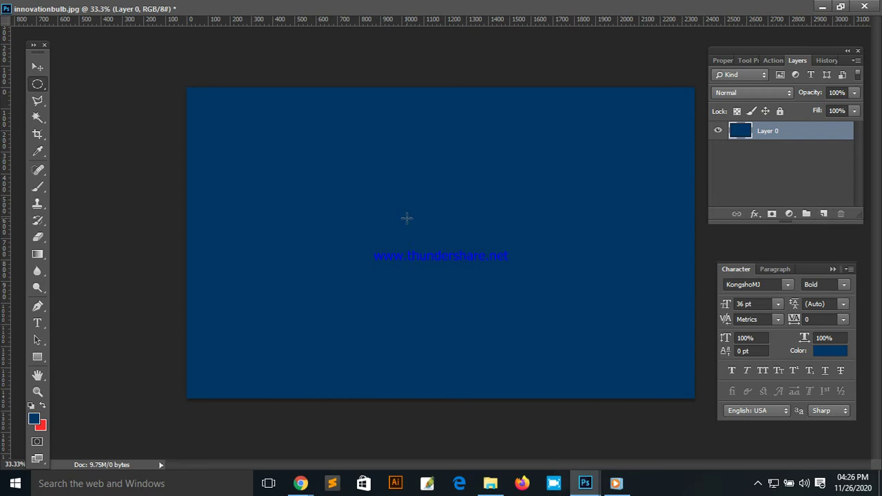
{"action": "key", "text": "ctrl+z"}
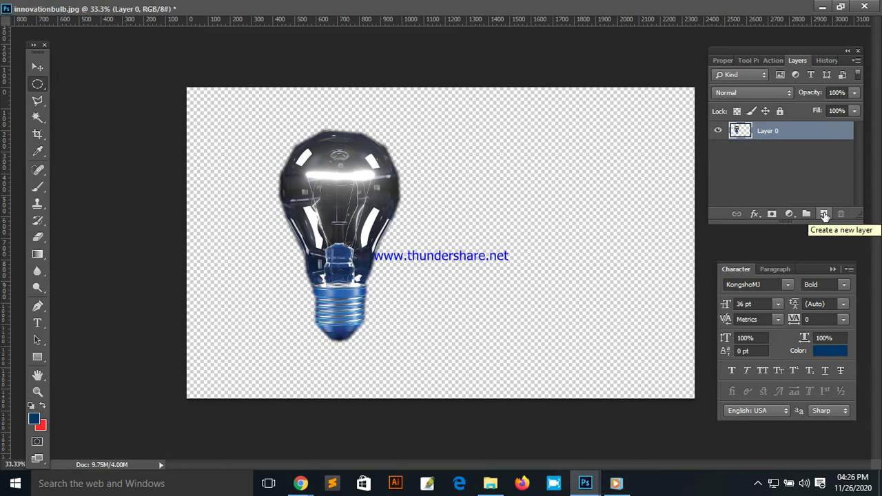
Create Layer 1 above the bulb layer and fill it with solid red
{"action": "left_click", "coordinate": [823, 214]}
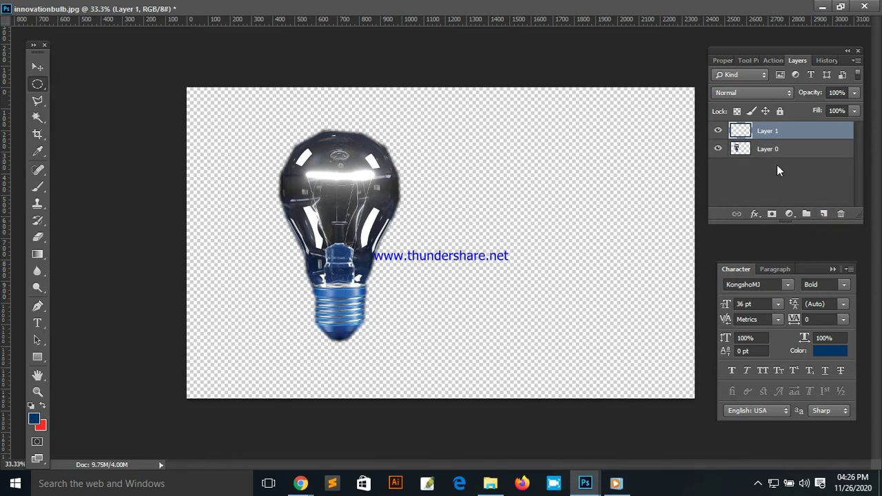
{"action": "left_click", "coordinate": [783, 134]}
{"action": "key", "text": "ctrl+BackSpace"}
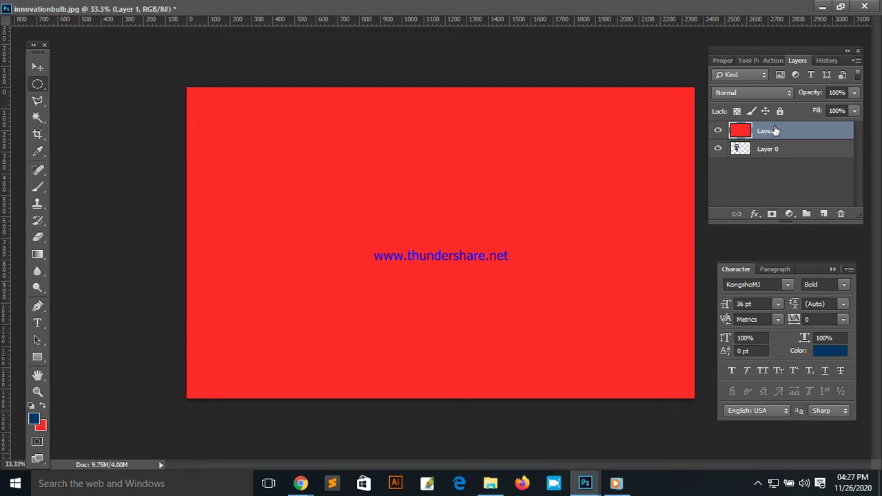
{"action": "left_click", "coordinate": [778, 151]}
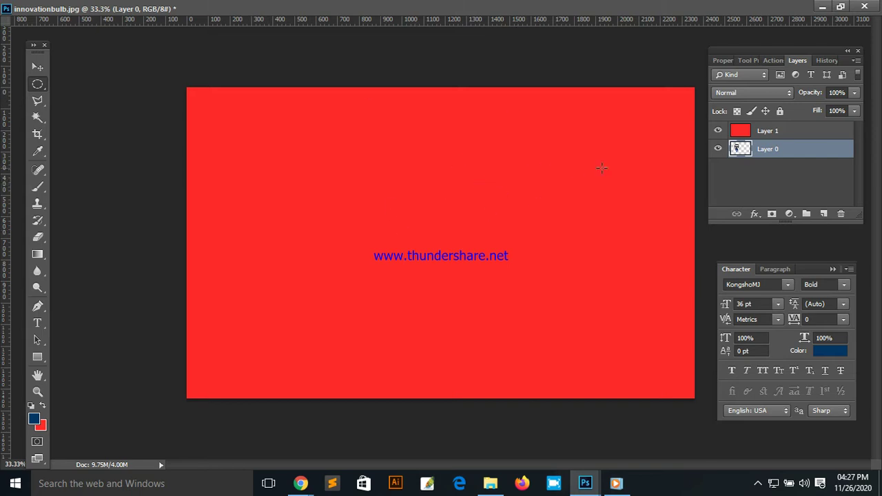
{"action": "left_click", "coordinate": [770, 135]}
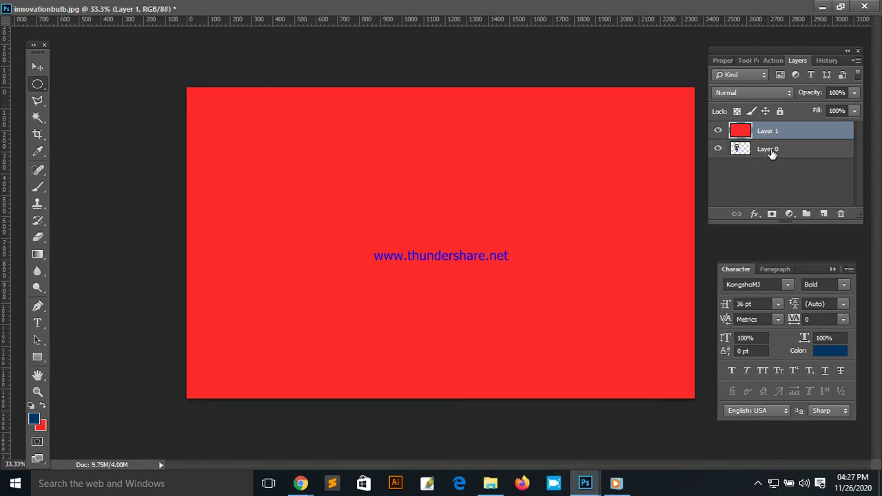
{"action": "left_click", "coordinate": [771, 152]}
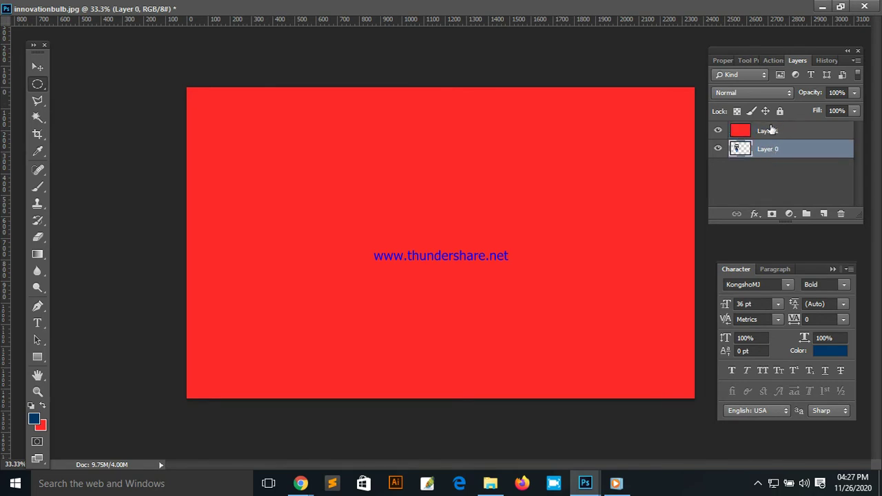
{"action": "left_click", "coordinate": [770, 130]}
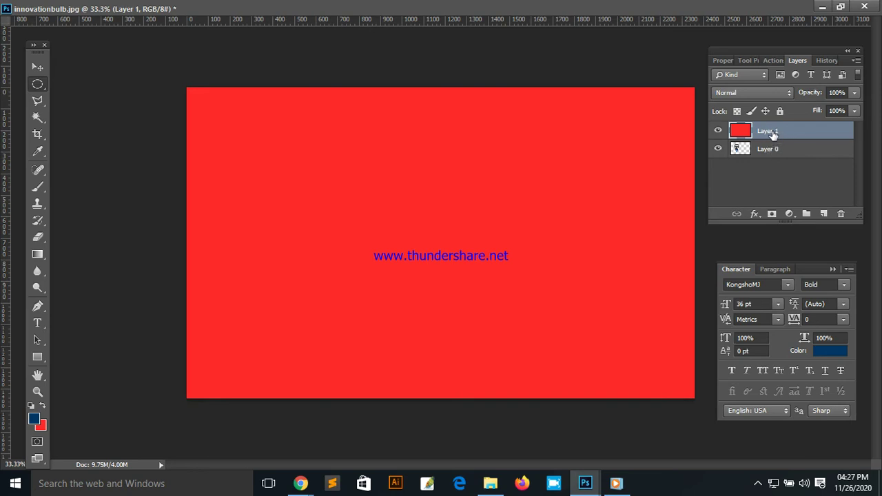
Reorder the Layers panel so bulb Layer 0 sits above red Layer 1
{"action": "mouse_move", "coordinate": [772, 134]}
{"action": "left_mouse_down"}
{"action": "mouse_move", "coordinate": [795, 154]}
{"action": "mouse_move", "coordinate": [798, 173]}
{"action": "left_mouse_up"}
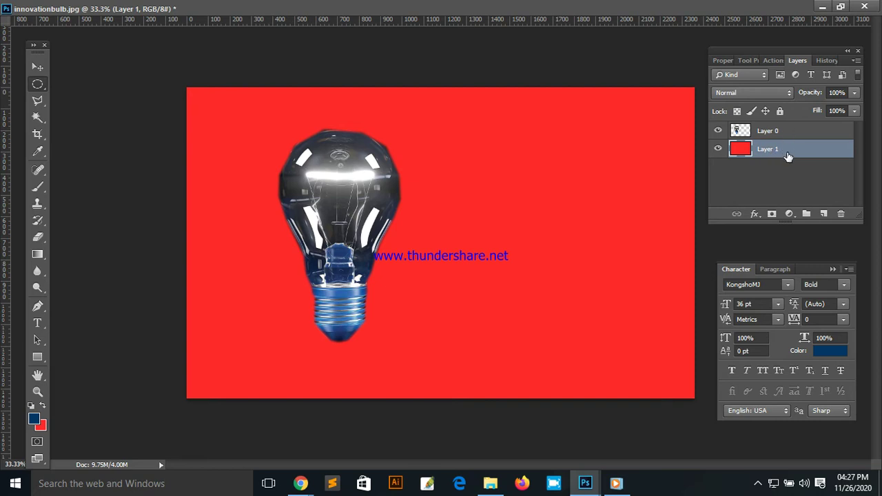
{"action": "left_click_drag", "start_coordinate": [788, 157], "coordinate": [789, 142]}
{"action": "left_click_drag", "start_coordinate": [791, 131], "coordinate": [794, 131]}
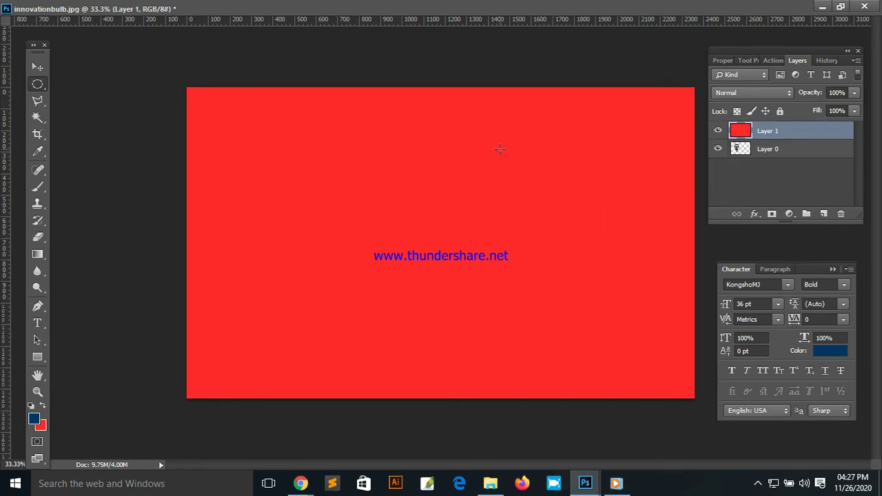
{"action": "left_click", "coordinate": [779, 150]}
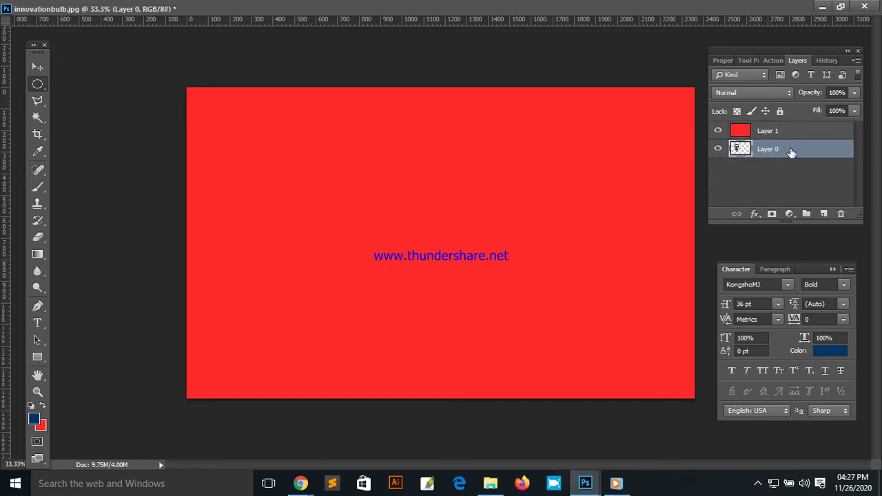
{"action": "left_click_drag", "start_coordinate": [791, 151], "coordinate": [792, 130]}
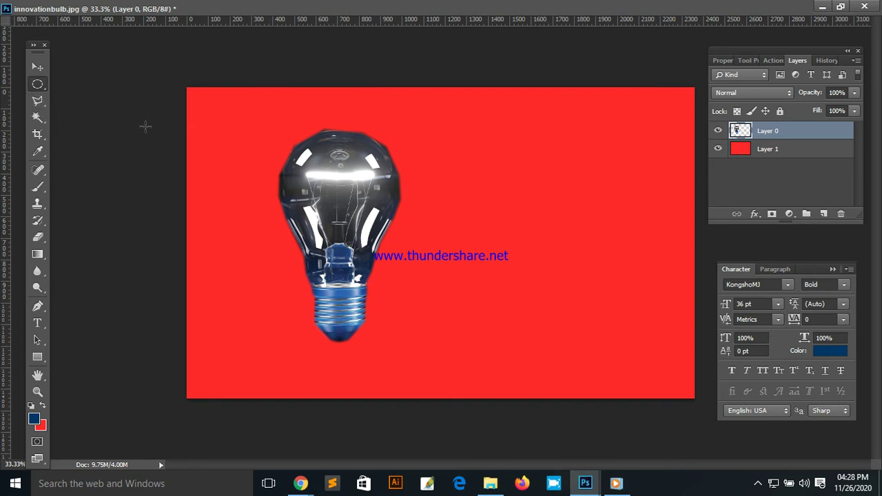
Switch to the Magnetic Lasso Tool and restore the document into a floating window
{"action": "right_click", "coordinate": [43, 103]}
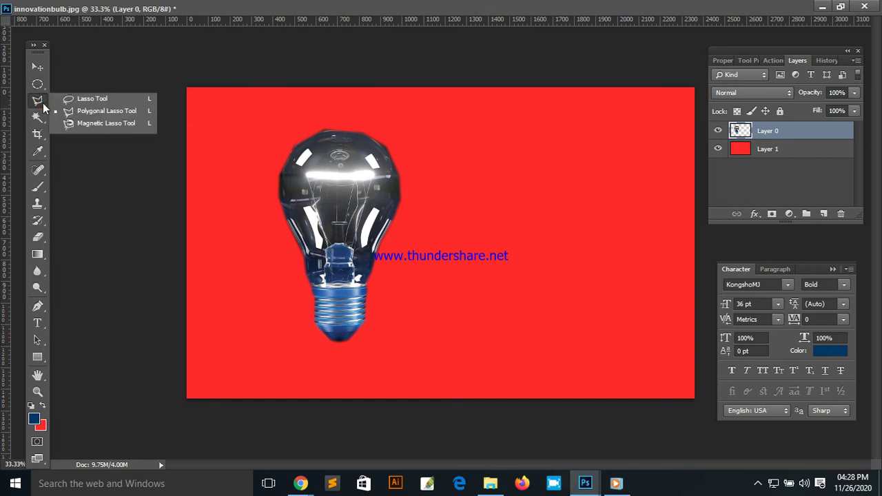
{"action": "left_click", "coordinate": [120, 123]}
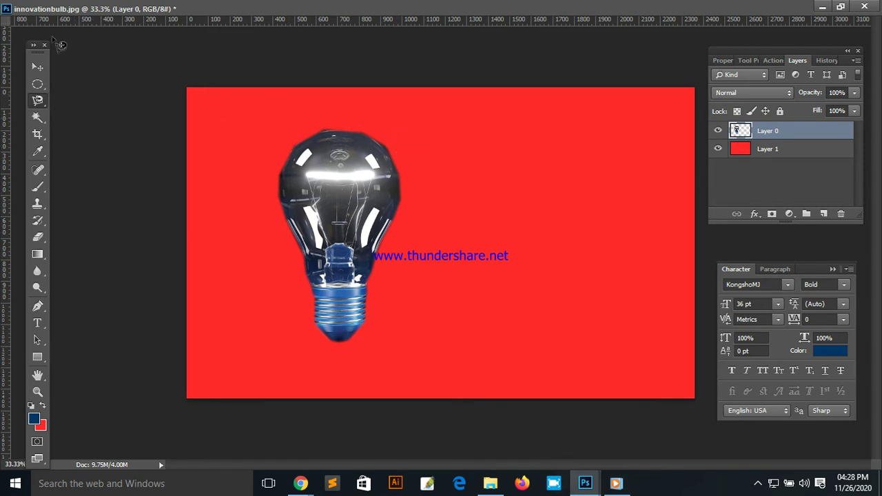
{"action": "left_click", "coordinate": [840, 6]}
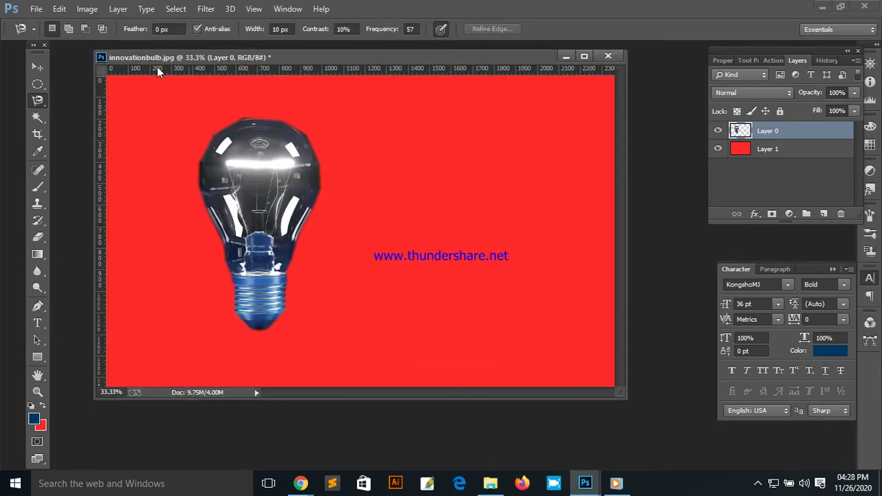
Open electrical.jpg from the Desktop's ukrbd folder and maximize its document window
{"action": "left_click", "coordinate": [37, 9]}
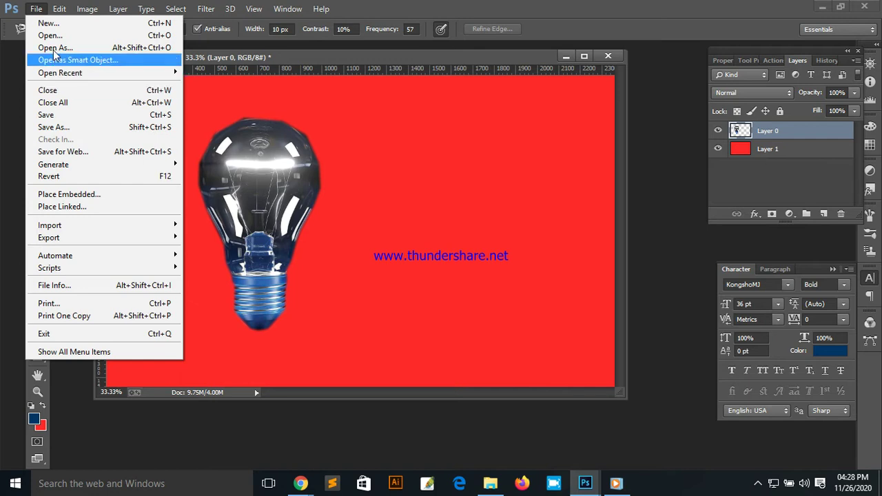
{"action": "left_click", "coordinate": [36, 9]}
{"action": "key", "text": "ctrl+o"}
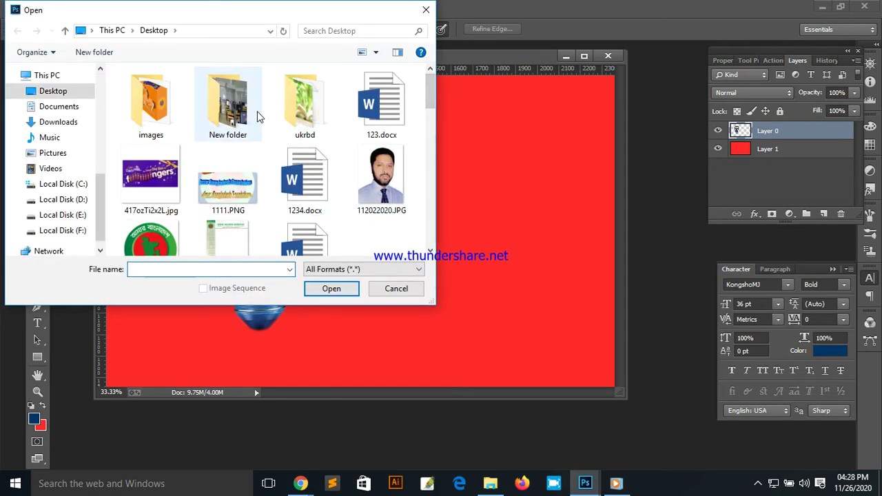
{"action": "double_click", "coordinate": [303, 110]}
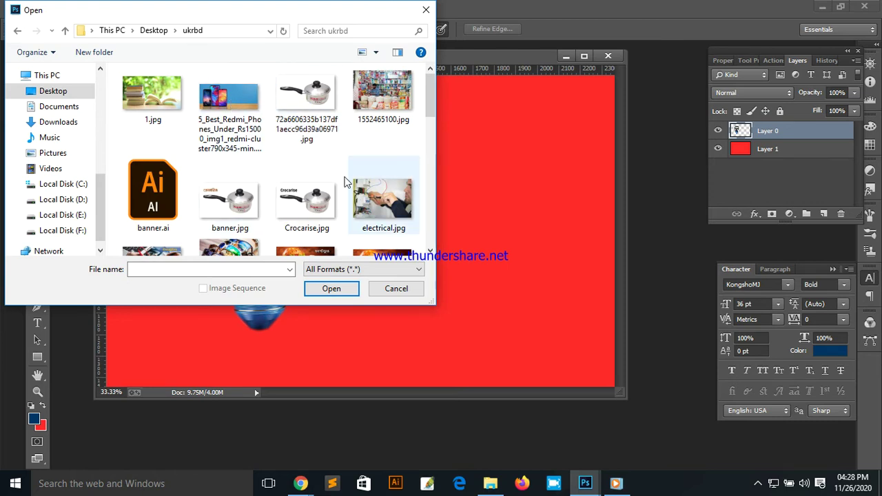
{"action": "left_click", "coordinate": [403, 200]}
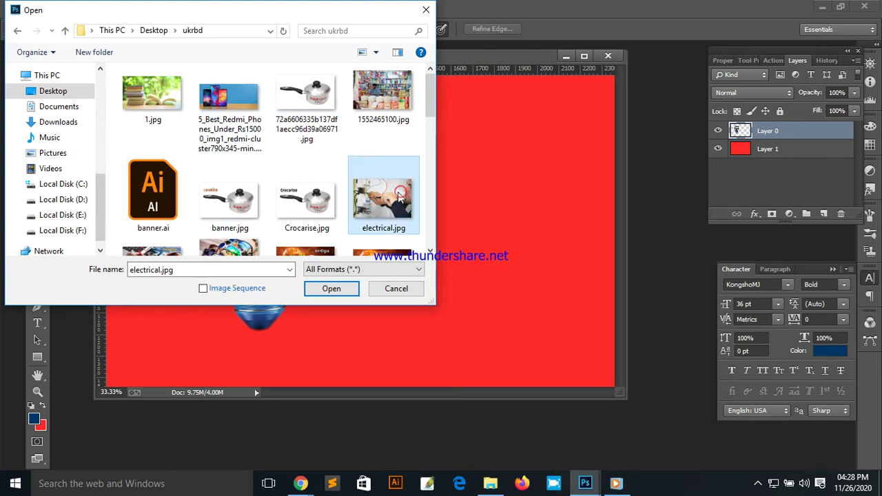
{"action": "left_click", "coordinate": [331, 289]}
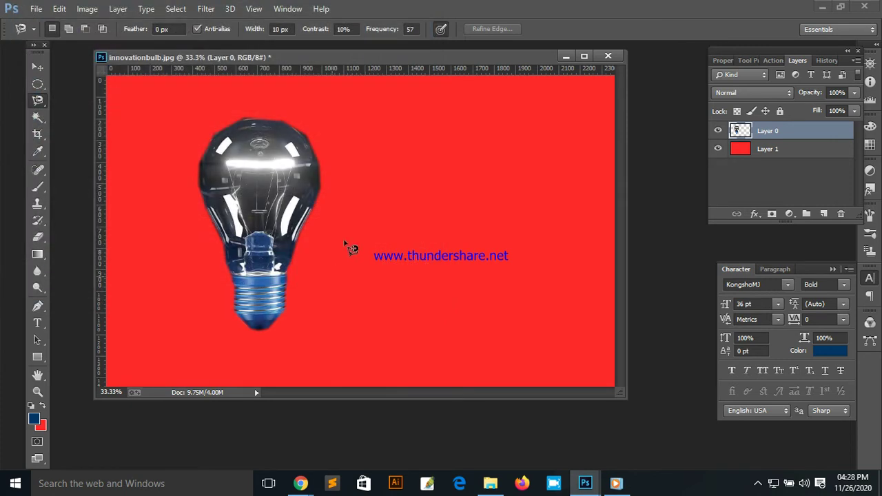
{"action": "left_click", "coordinate": [166, 62]}
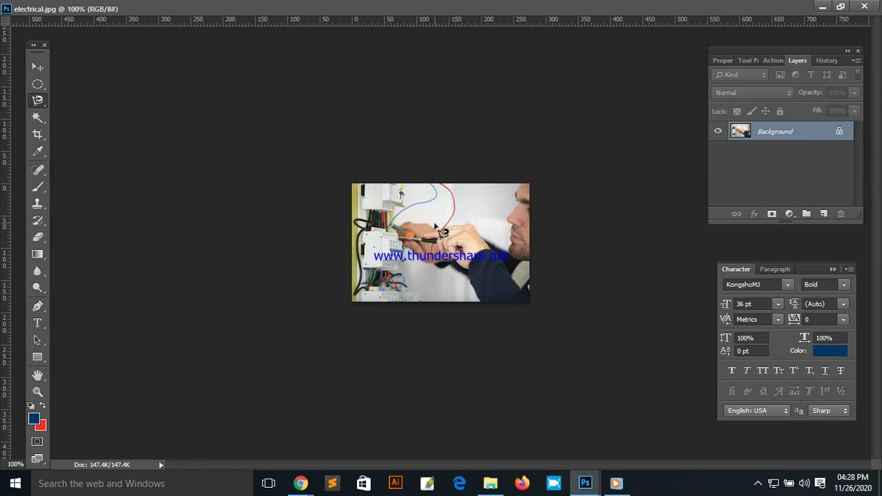
At 200%, magnetic-lasso around the man's arm, hands and face plus the photo edges, closing the path
{"action": "key", "text": "ctrl+plus"}
{"action": "key", "text": "ctrl+plus"}
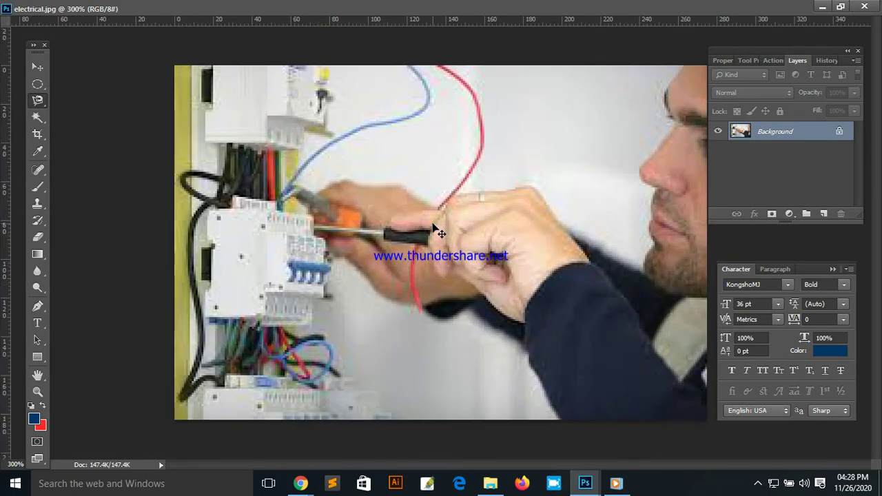
{"action": "key", "text": "ctrl+minus"}
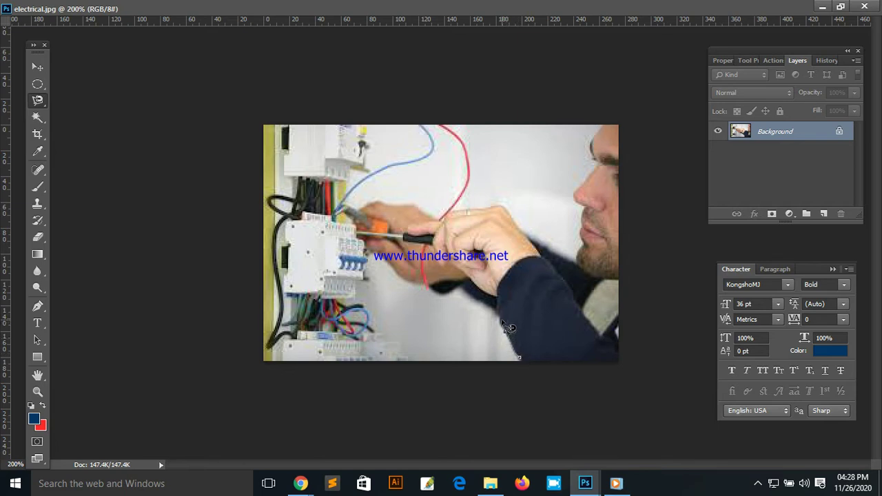
{"action": "left_click_drag", "start_coordinate": [501, 321], "coordinate": [485, 302]}
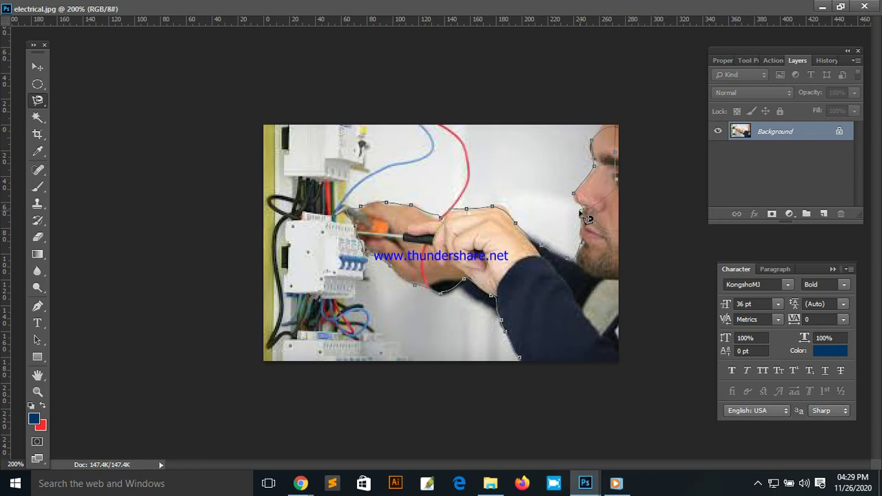
{"action": "left_click", "coordinate": [553, 201]}
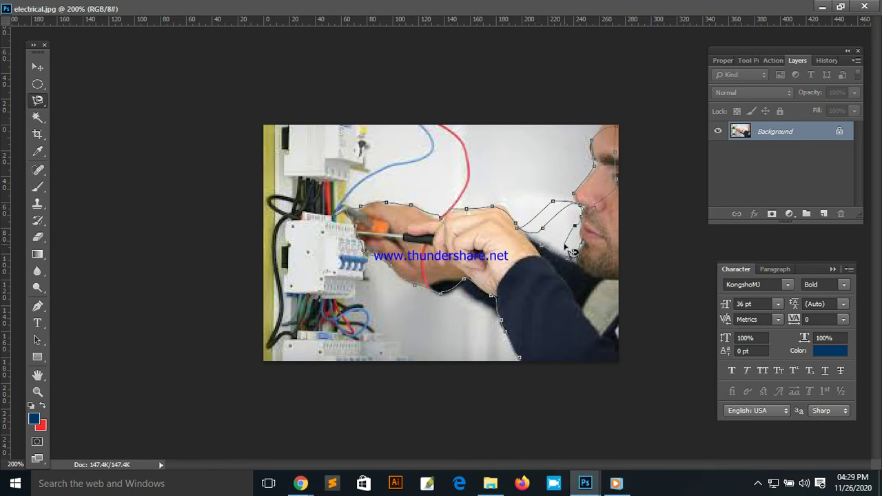
{"action": "key", "text": "BackSpace"}
{"action": "key", "text": "BackSpace"}
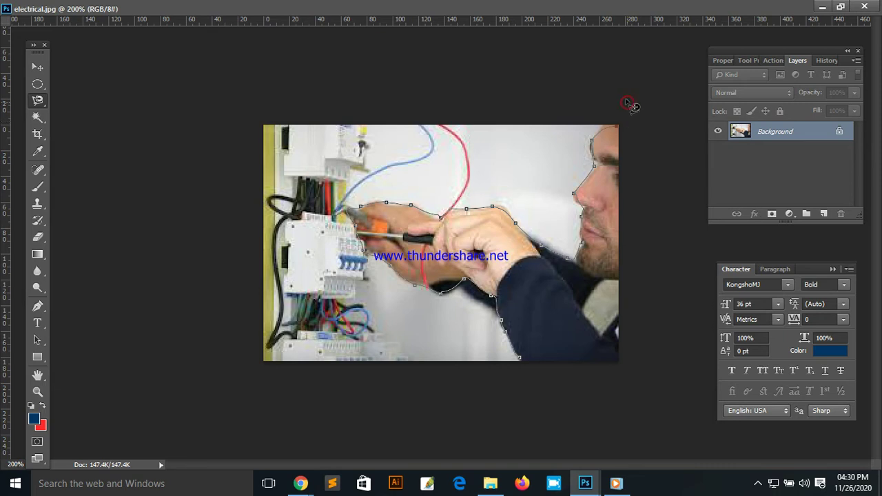
{"action": "left_click", "coordinate": [413, 74]}
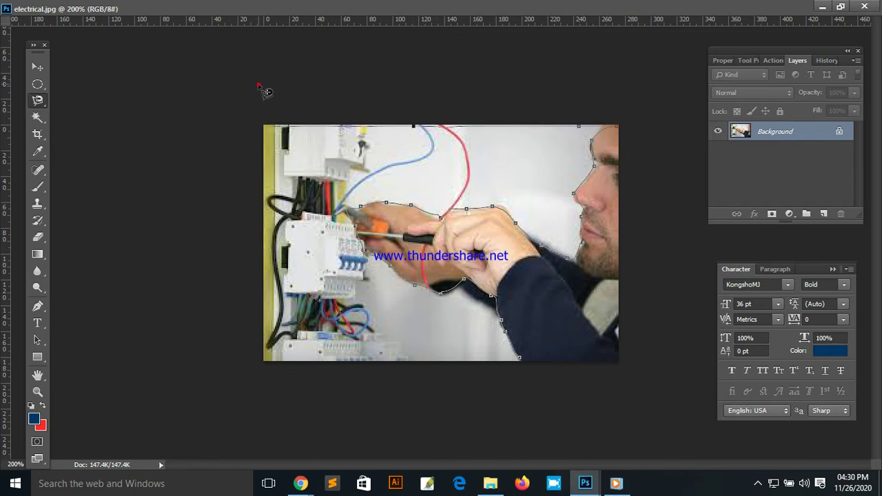
{"action": "left_click", "coordinate": [234, 190]}
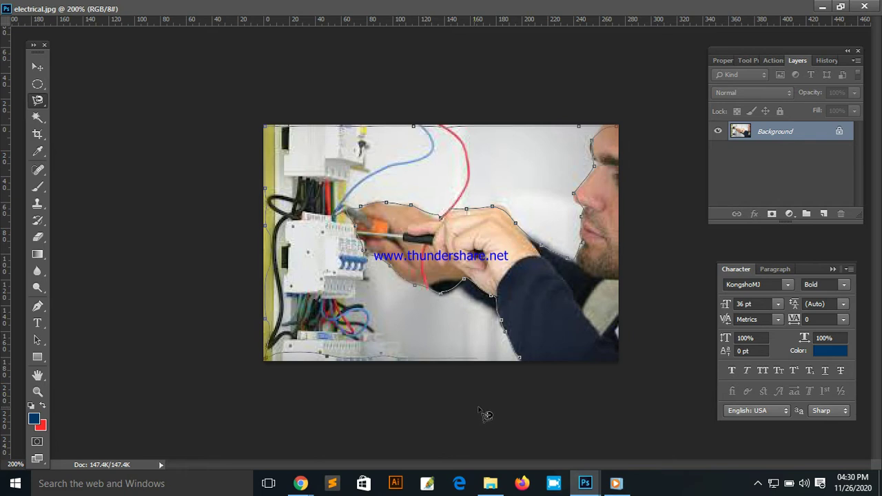
{"action": "left_click", "coordinate": [527, 367]}
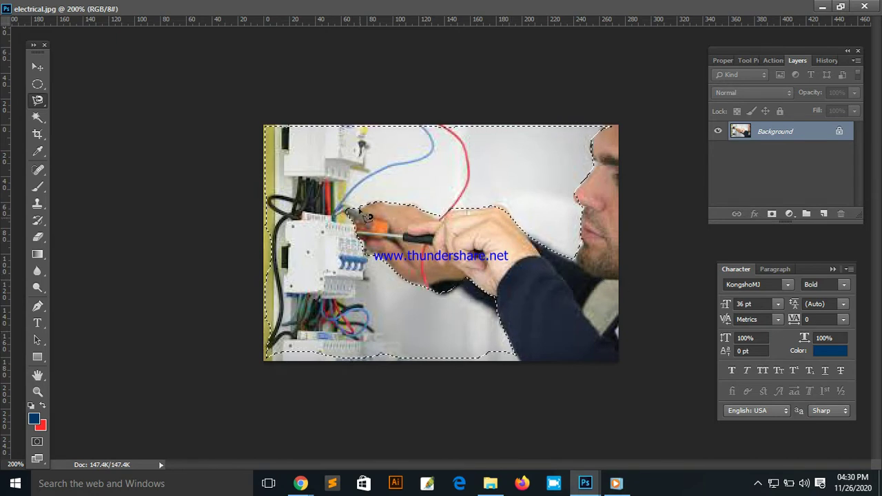
Refine the selection along the bottom edges and choose the Rectangular Marquee
{"action": "left_click_drag", "start_coordinate": [482, 355], "coordinate": [500, 363]}
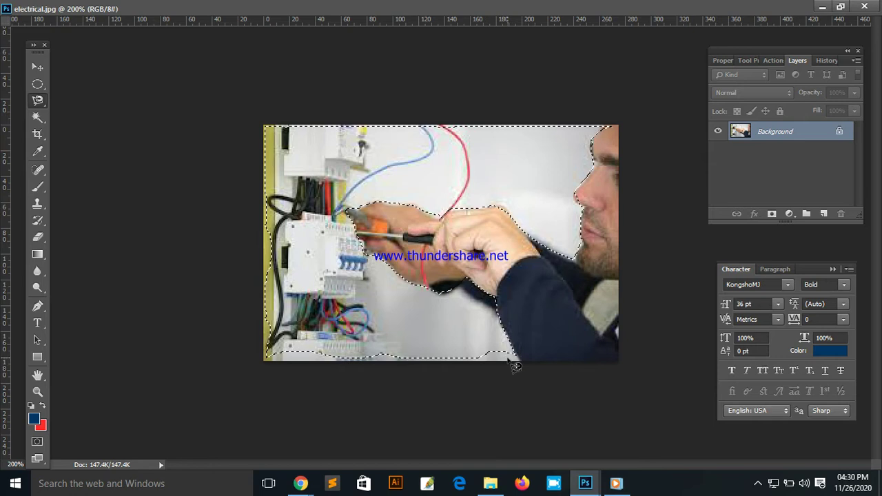
{"action": "left_click_drag", "start_coordinate": [507, 365], "coordinate": [236, 356]}
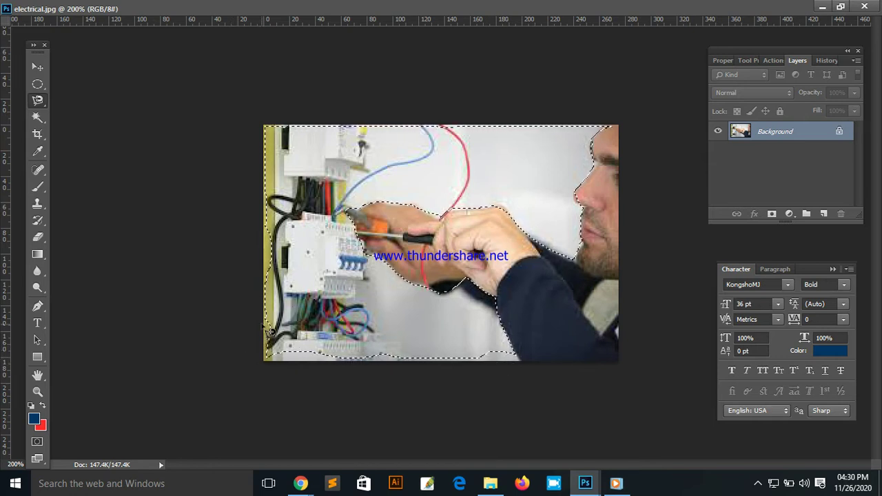
{"action": "left_click", "coordinate": [38, 84]}
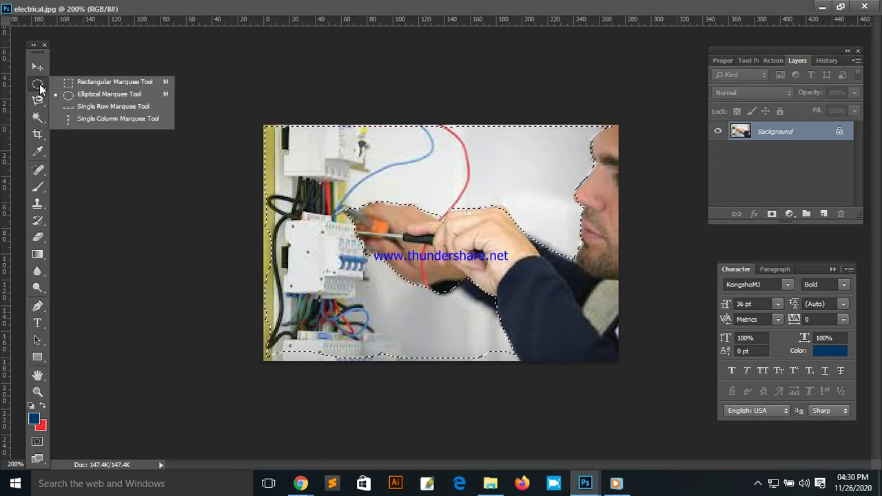
{"action": "left_click", "coordinate": [129, 84]}
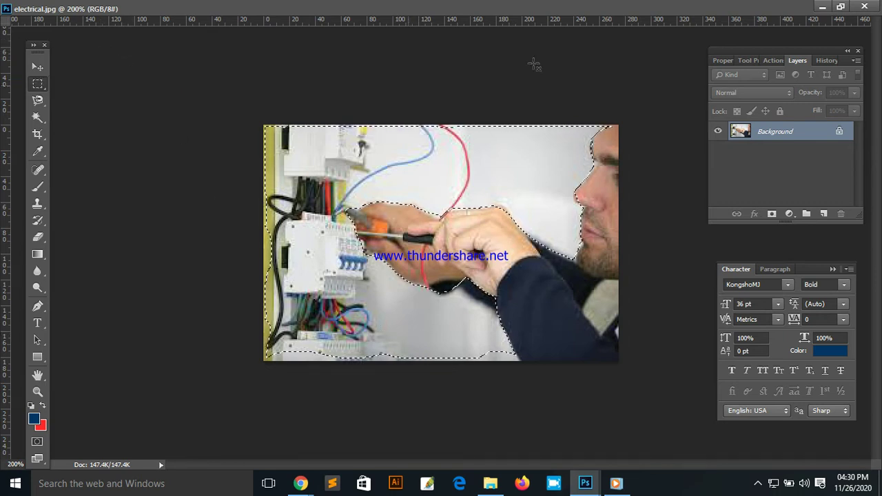
Float the documents, enlarge electrical.jpg's window, add a rectangle to the selection, and maximize the photo
{"action": "left_click", "coordinate": [841, 6]}
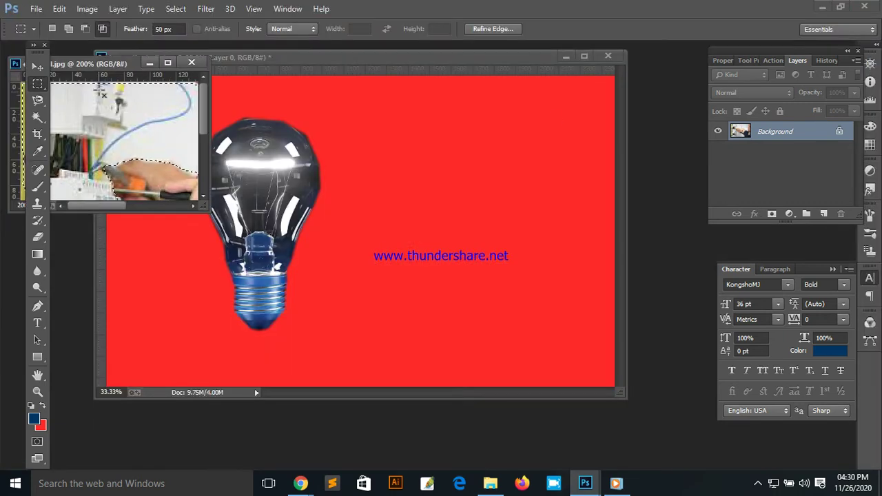
{"action": "left_click_drag", "start_coordinate": [134, 67], "coordinate": [247, 64]}
{"action": "left_click_drag", "start_coordinate": [322, 213], "coordinate": [645, 406]}
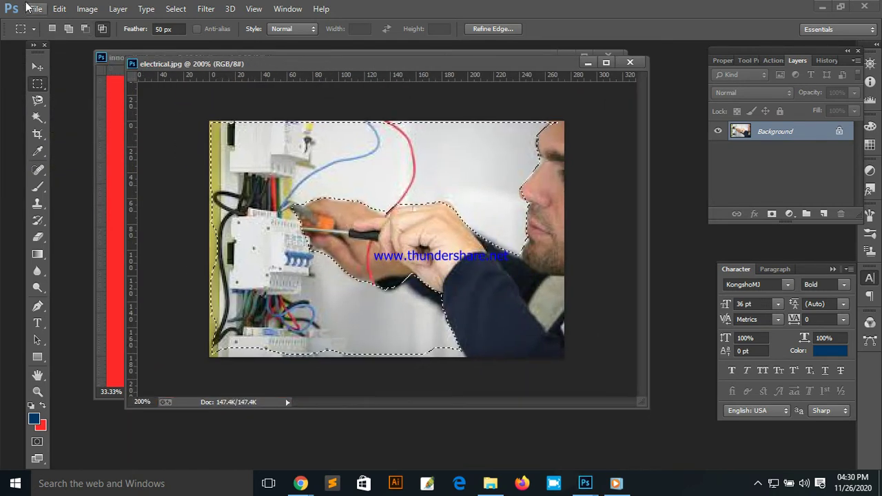
{"action": "left_click", "coordinate": [67, 29]}
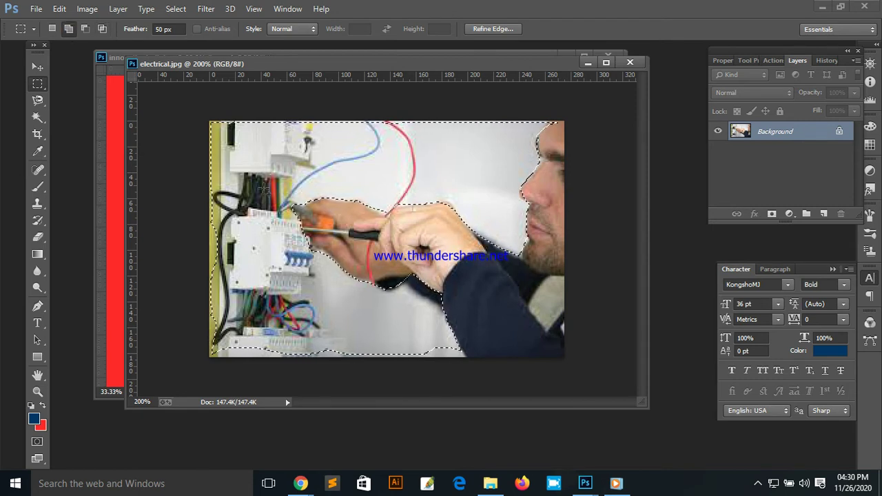
{"action": "left_click_drag", "start_coordinate": [236, 222], "coordinate": [177, 309]}
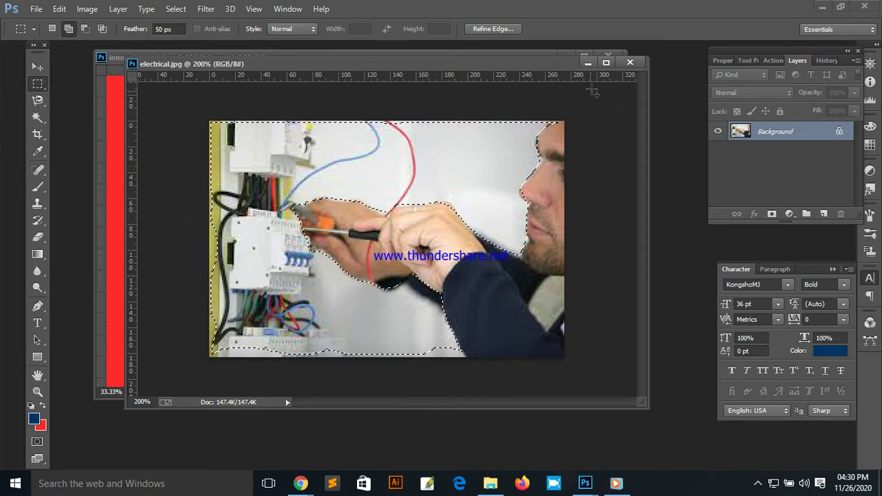
{"action": "left_click", "coordinate": [606, 64]}
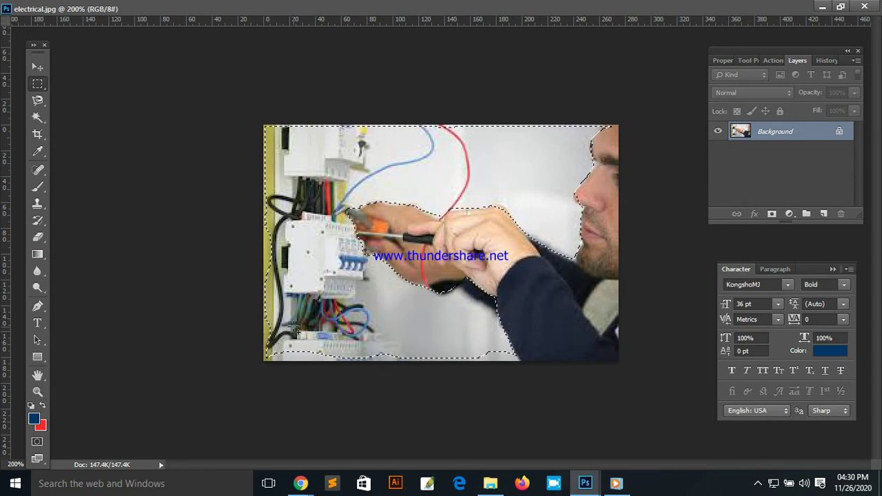
Unlock the Background into Layer 0 and try subtracting a small feathered rectangle
{"action": "mouse_move", "coordinate": [241, 266]}
{"action": "left_mouse_down"}
{"action": "mouse_move", "coordinate": [249, 275]}
{"action": "mouse_move", "coordinate": [232, 244]}
{"action": "left_mouse_up"}
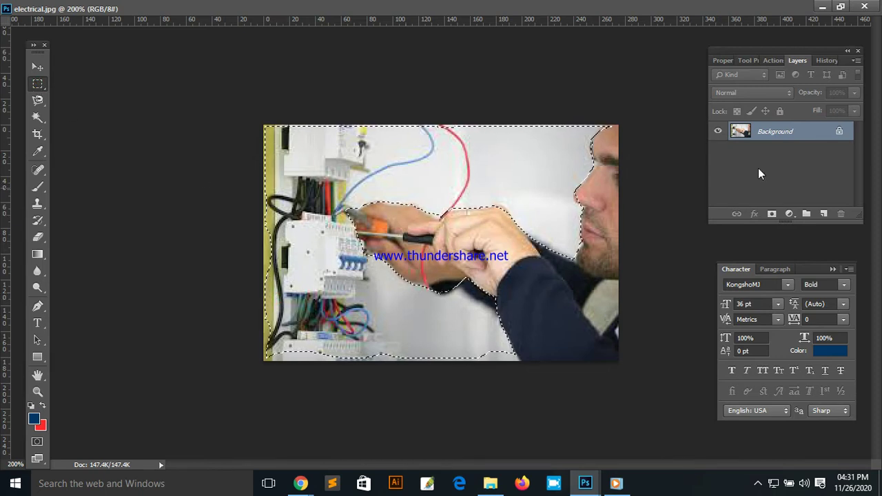
{"action": "left_click", "coordinate": [839, 131]}
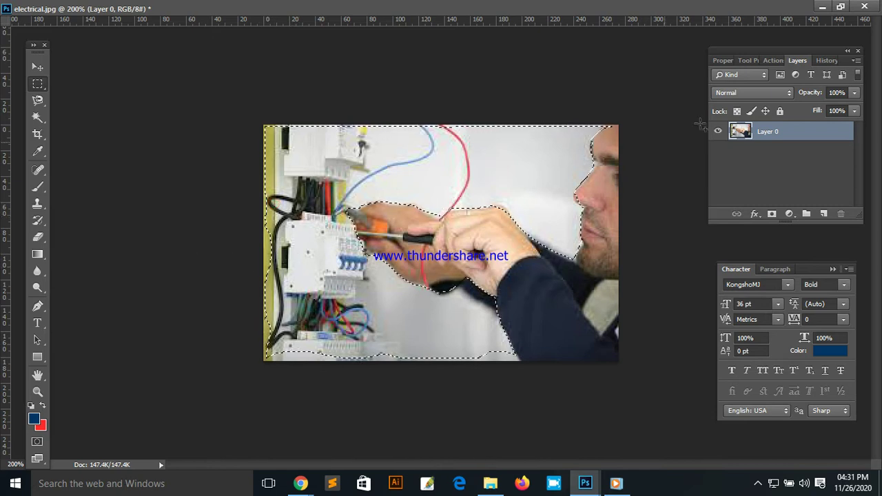
{"action": "left_click", "coordinate": [840, 6]}
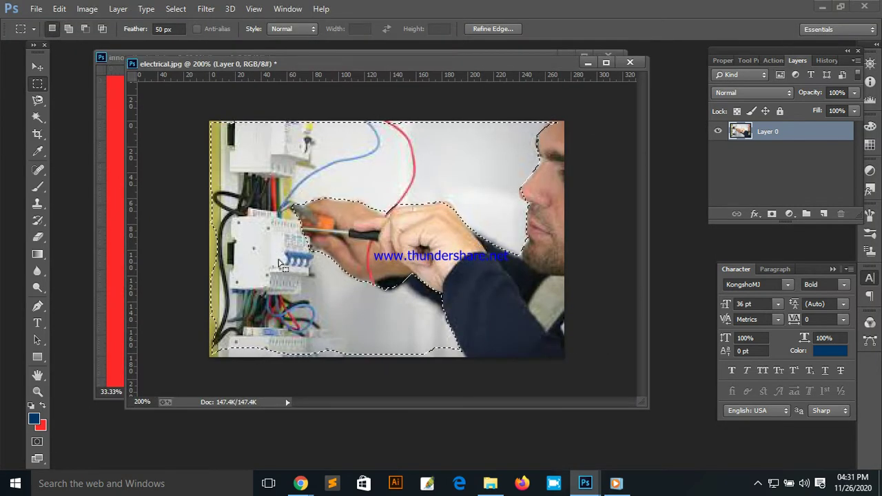
{"action": "left_click", "coordinate": [85, 29]}
{"action": "left_click_drag", "start_coordinate": [180, 300], "coordinate": [187, 270]}
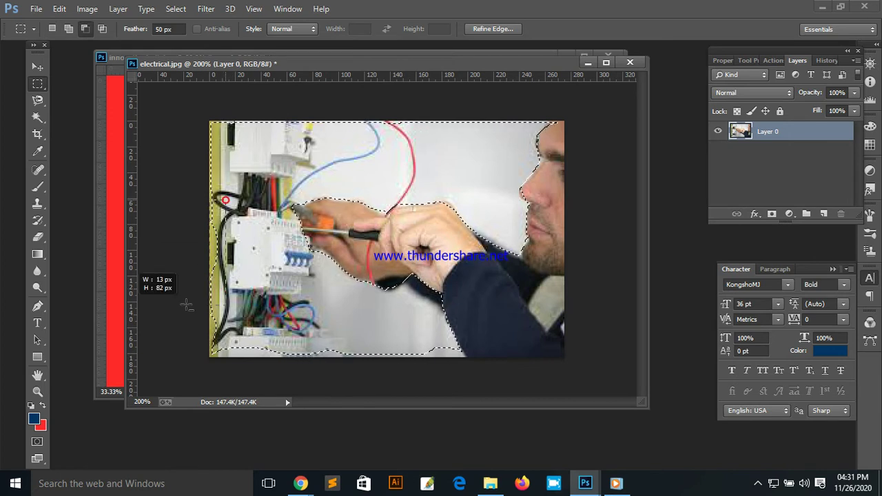
{"action": "left_click_drag", "start_coordinate": [182, 152], "coordinate": [244, 289]}
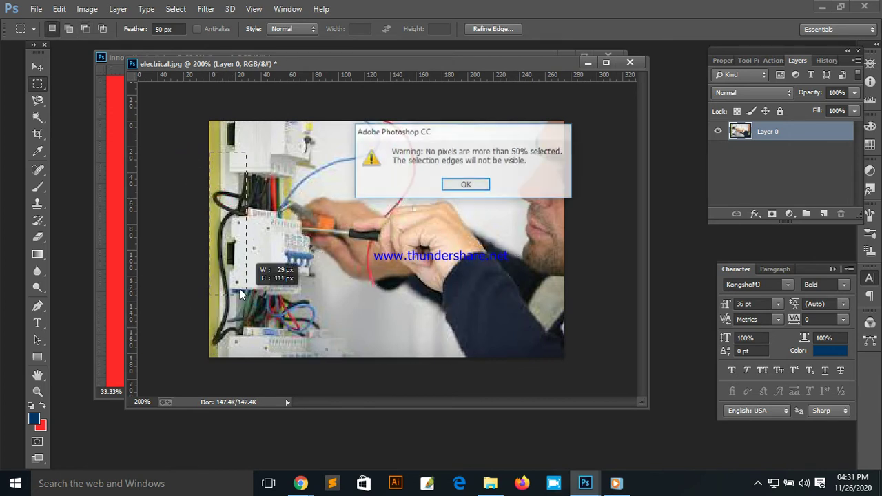
Dismiss the 50% selection warning, undo to restore the selection, and maximize the photo
{"action": "left_click", "coordinate": [458, 181]}
{"action": "key", "text": "ctrl+z"}
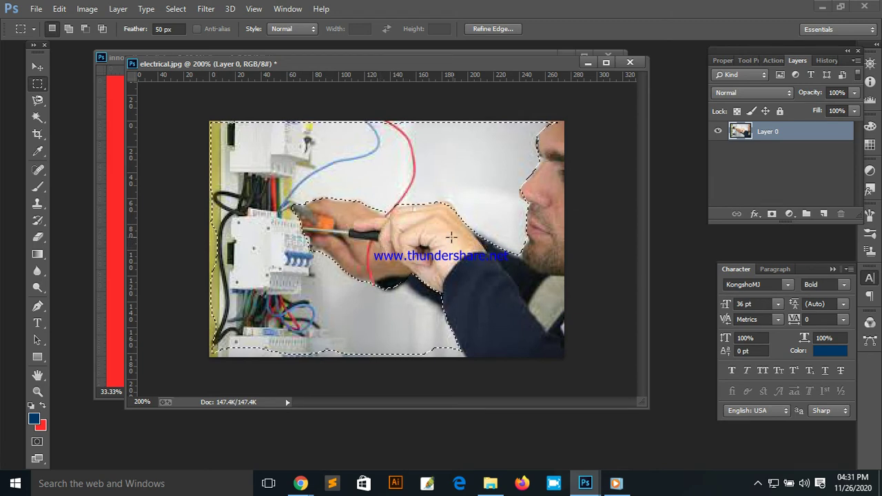
{"action": "left_click", "coordinate": [606, 62]}
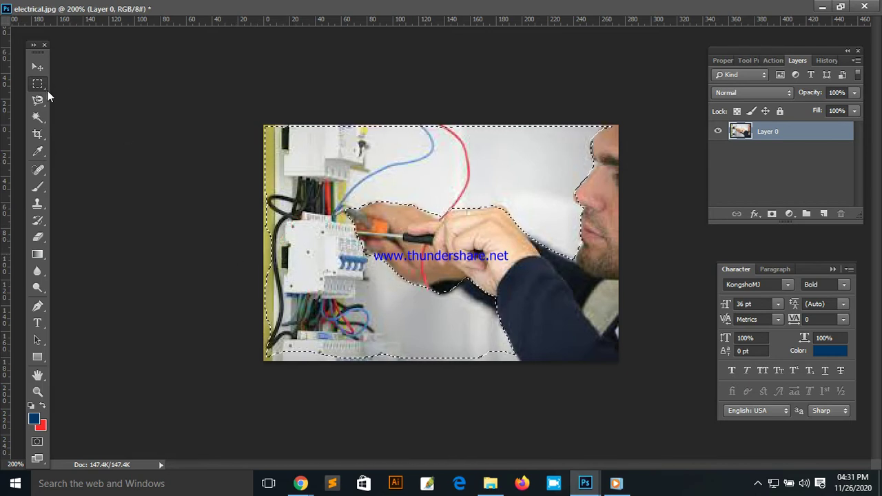
Add elliptical and rectangular areas to the selection along the photo's left edge
{"action": "right_click", "coordinate": [47, 89]}
{"action": "left_click", "coordinate": [106, 101]}
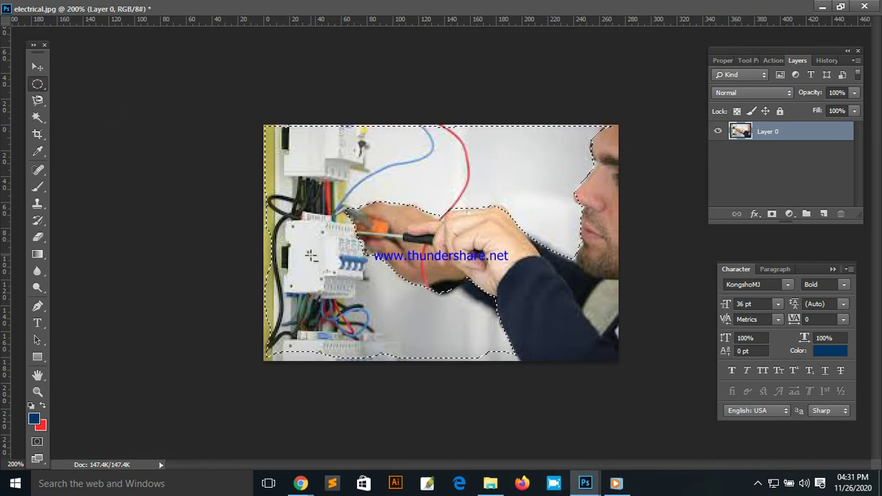
{"action": "left_click_drag", "start_coordinate": [304, 231], "coordinate": [227, 292]}
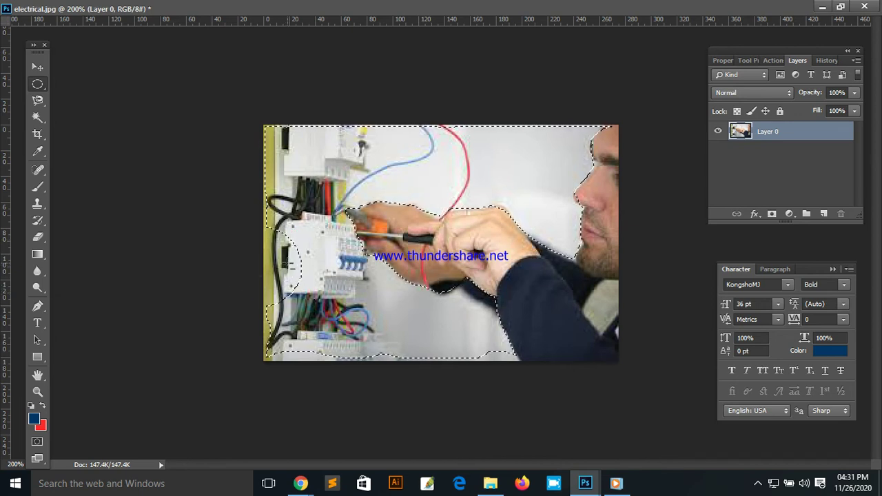
{"action": "left_click_drag", "start_coordinate": [227, 313], "coordinate": [303, 205]}
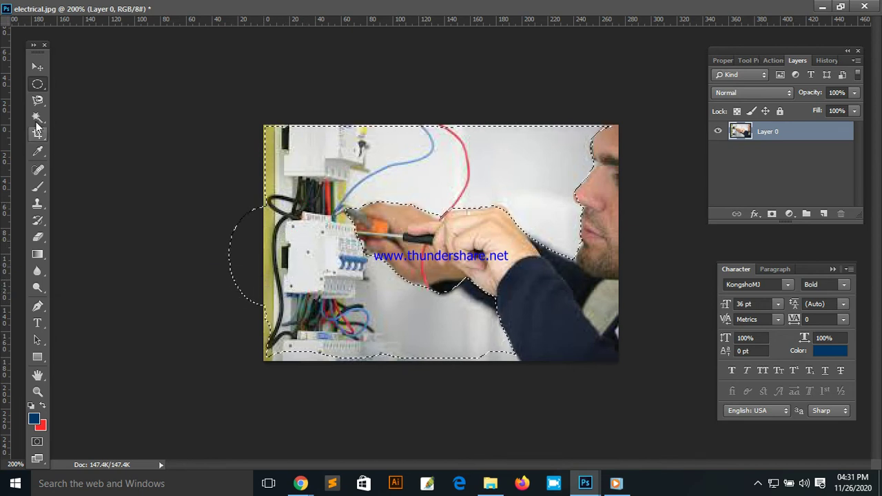
{"action": "right_click", "coordinate": [37, 84]}
{"action": "left_click", "coordinate": [110, 82]}
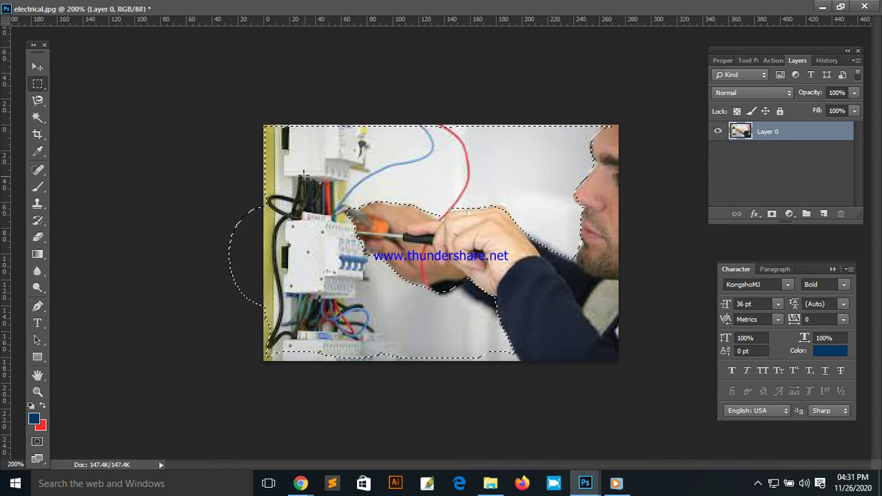
{"action": "left_click_drag", "start_coordinate": [296, 169], "coordinate": [246, 378]}
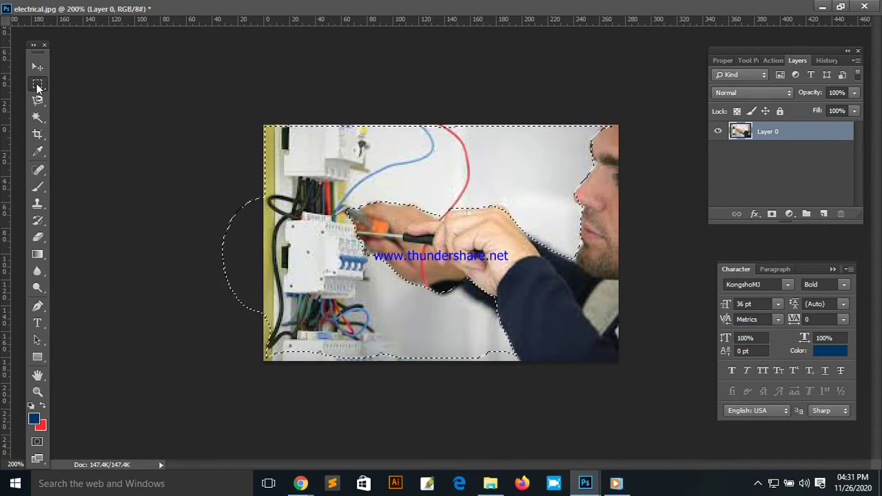
Add an ellipse along the bottom edge, then undo the stray bulge outside the left edge
{"action": "right_click", "coordinate": [37, 83]}
{"action": "left_click", "coordinate": [76, 97]}
{"action": "left_click_drag", "start_coordinate": [399, 355], "coordinate": [296, 361]}
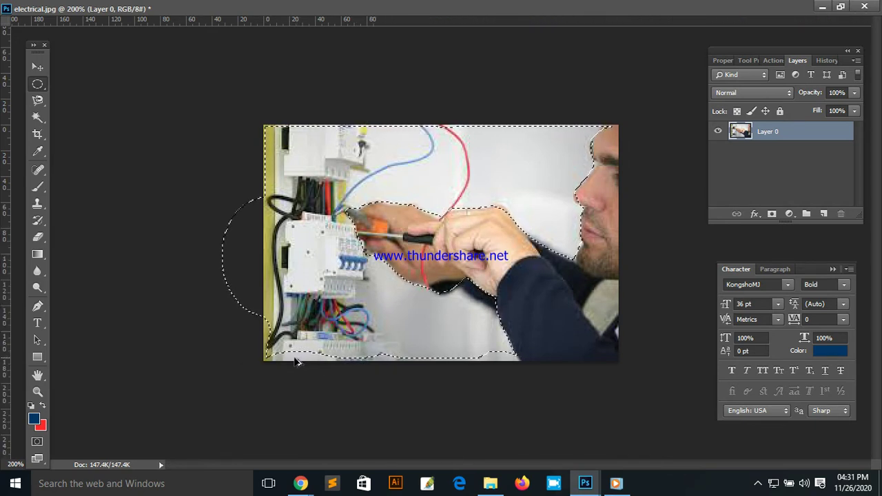
{"action": "key", "text": "ctrl+z"}
{"action": "key", "text": "ctrl+alt+z"}
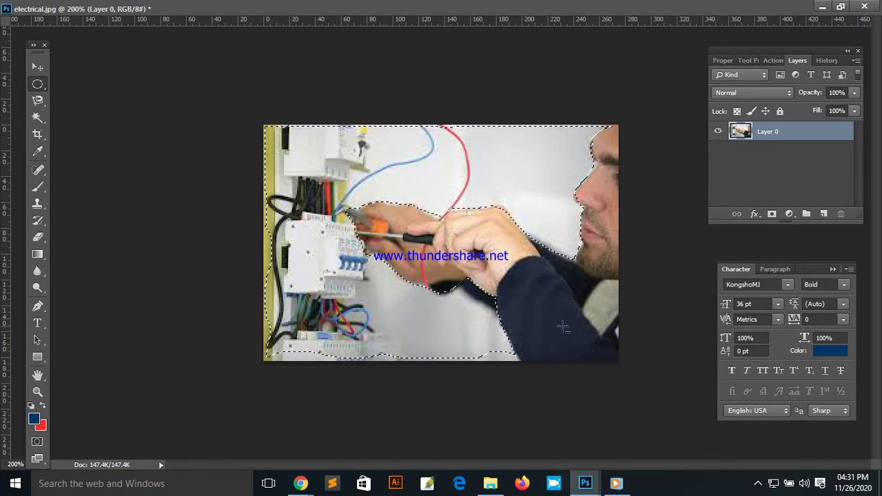
{"action": "right_click", "coordinate": [493, 167]}
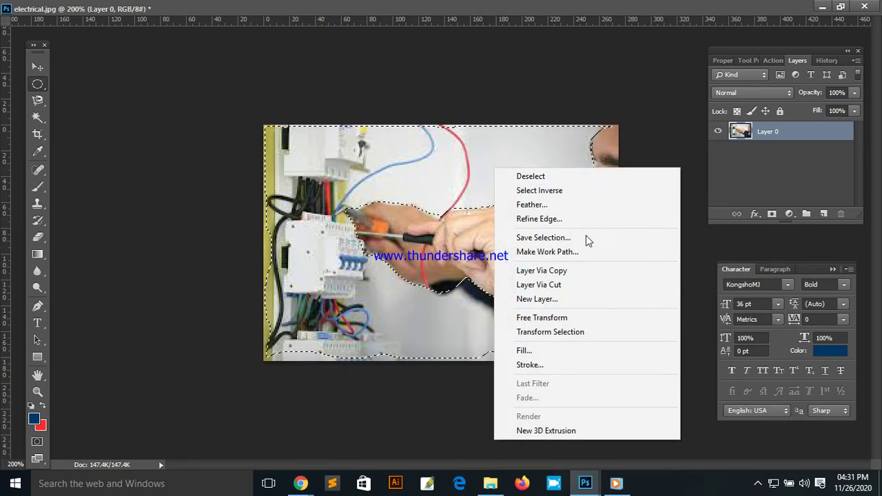
Invert the selection onto the man, testing Delete and undoing each erasure
{"action": "left_click", "coordinate": [566, 191]}
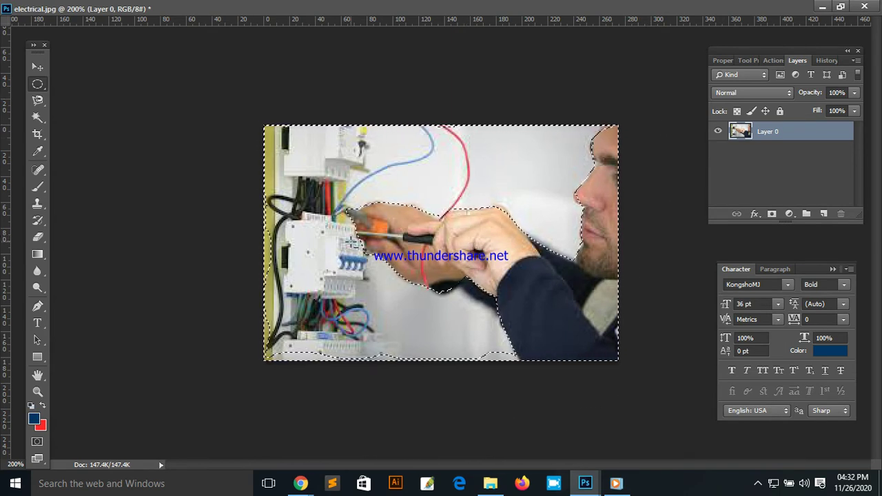
{"action": "key", "text": "Delete"}
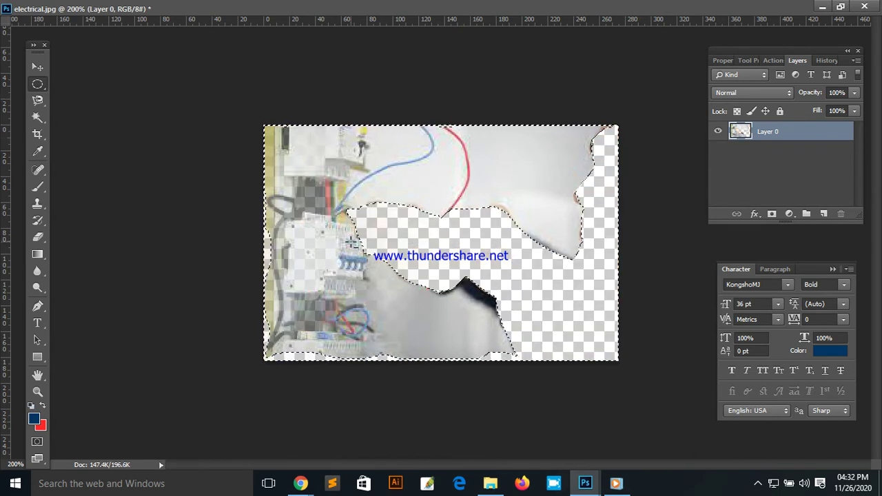
{"action": "key", "text": "ctrl+z"}
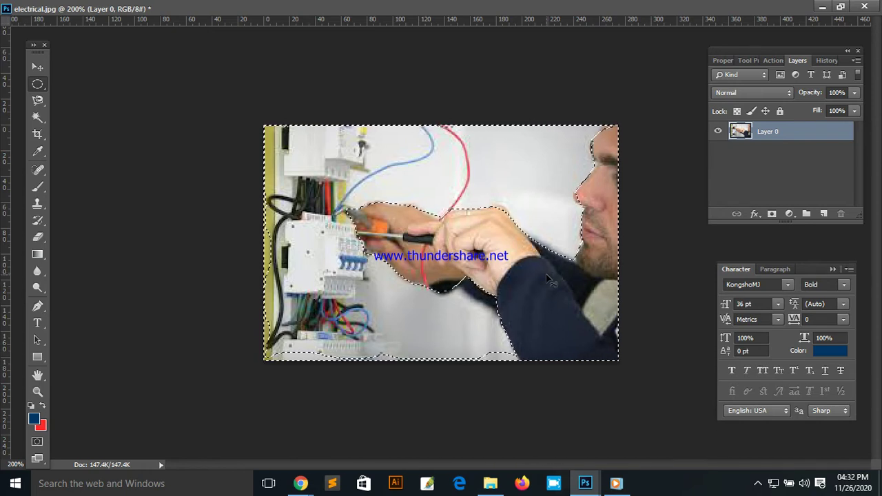
{"action": "key", "text": "Delete"}
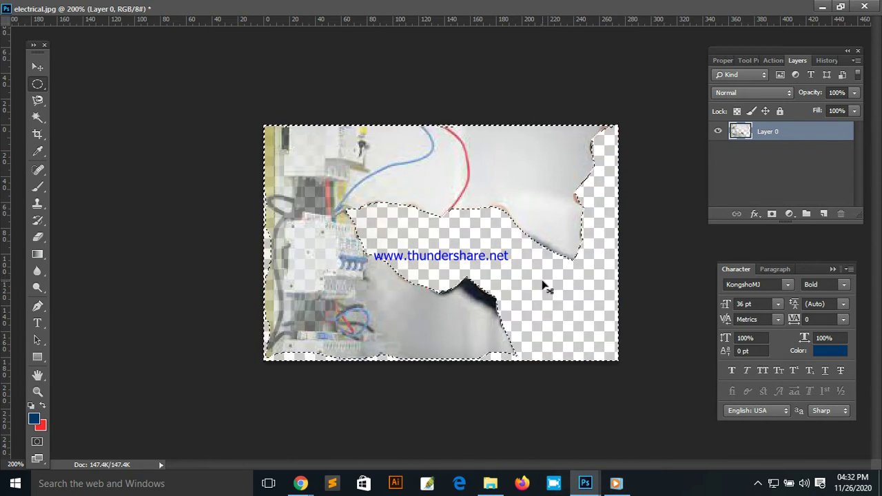
{"action": "key", "text": "ctrl+z"}
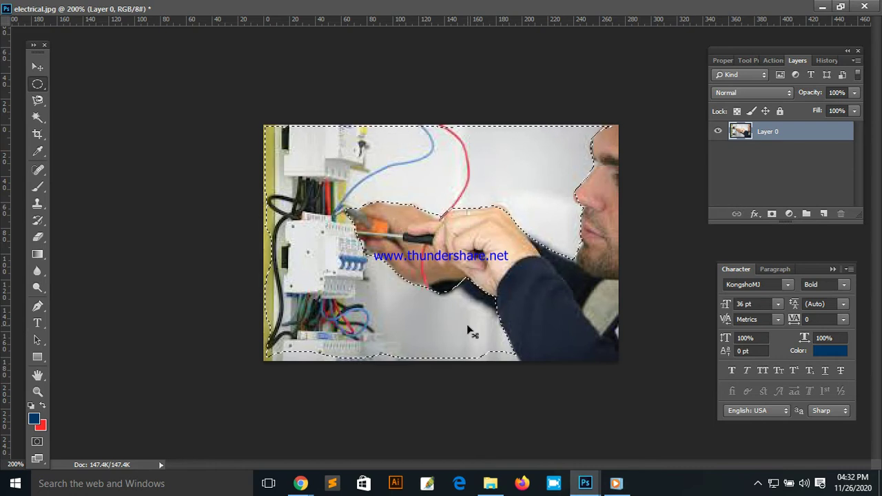
Toggle the selection inversion with Shift+Ctrl+I and step back to the locked Background
{"action": "key", "text": "ctrl+shift+i"}
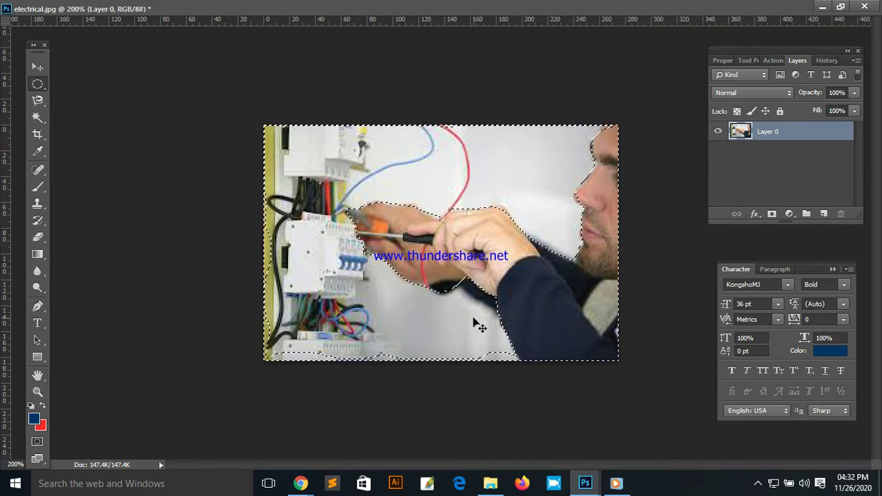
{"action": "key", "text": "ctrl+shift+i"}
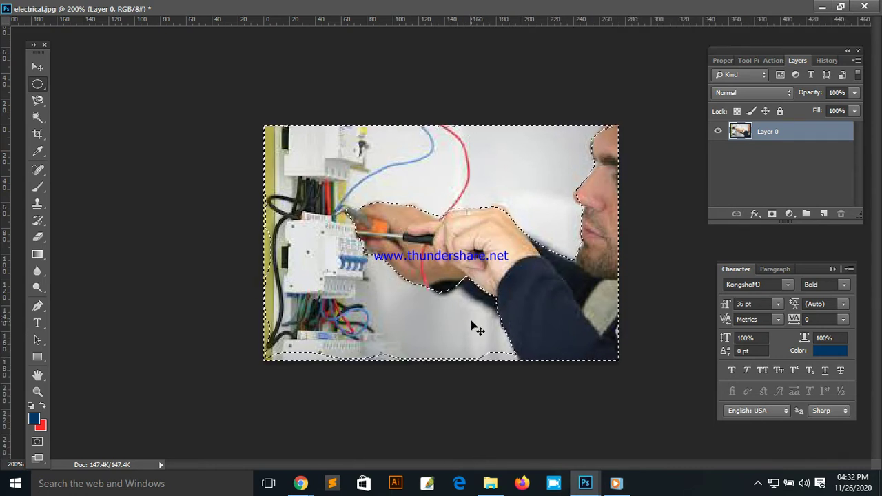
{"action": "key", "text": "ctrl+shift+i"}
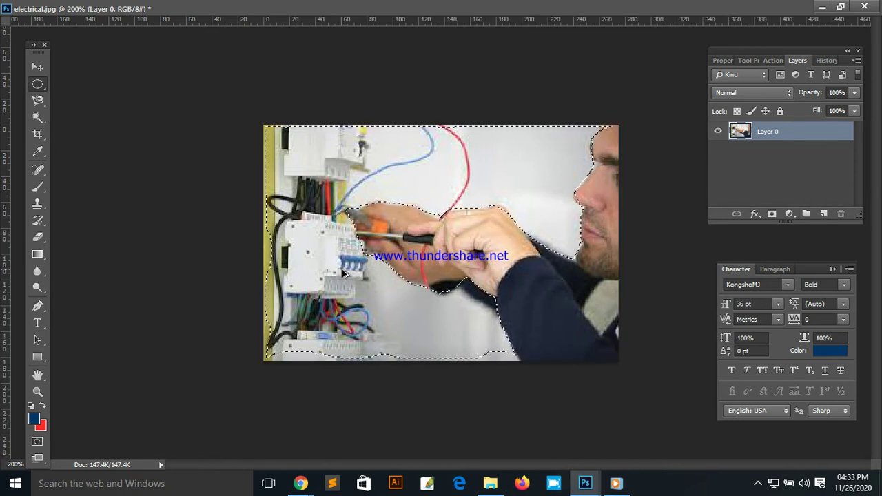
{"action": "key", "text": "ctrl+z"}
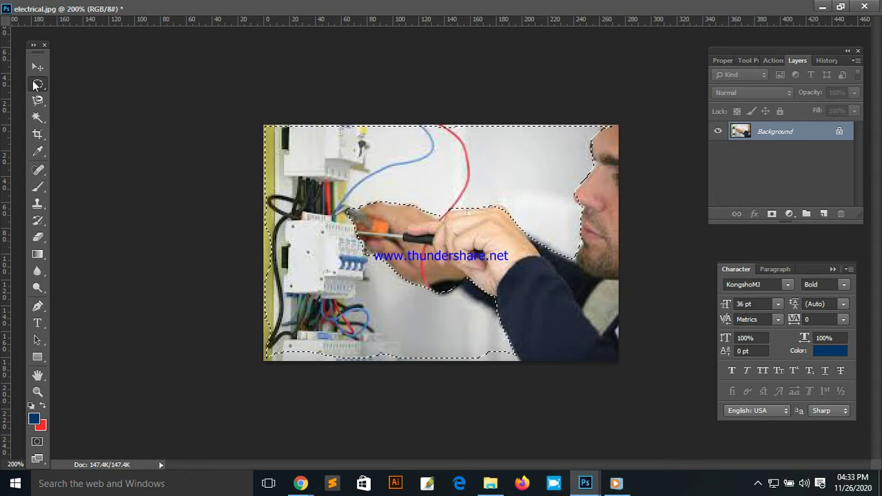
Trace a closed Magnetic Lasso outline around the man's face, hands and arm to the right edge
{"action": "left_click", "coordinate": [225, 108]}
{"action": "left_click", "coordinate": [38, 100]}
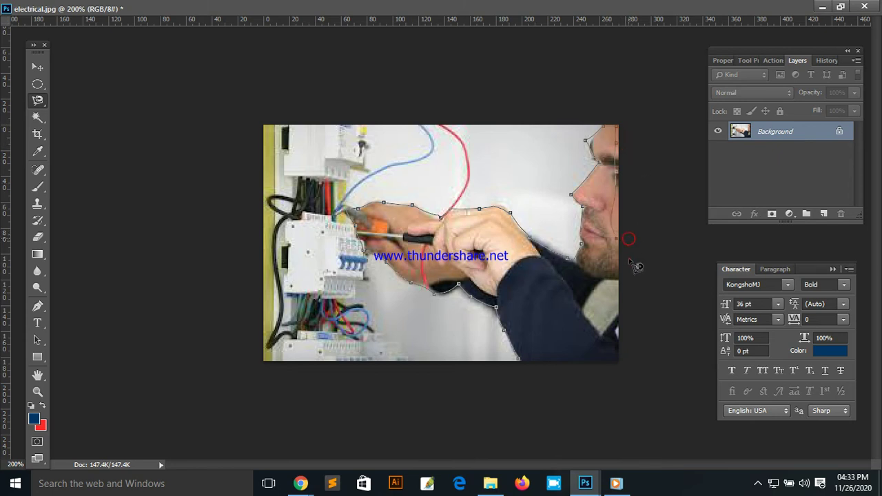
{"action": "left_click", "coordinate": [543, 366]}
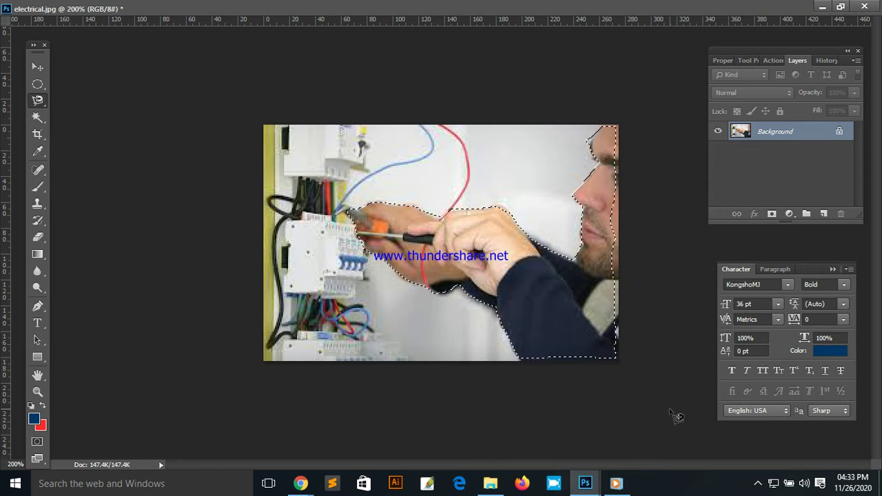
{"action": "left_click", "coordinate": [838, 133]}
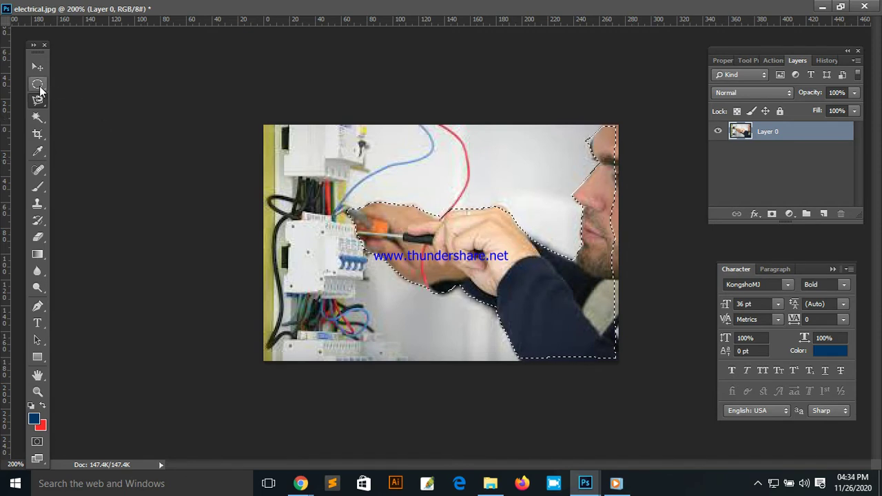
Drag thin Rectangular Marquee rectangles beside the man's face, then return the photo to a floating window
{"action": "right_click", "coordinate": [43, 87]}
{"action": "left_click", "coordinate": [75, 84]}
{"action": "mouse_move", "coordinate": [607, 181]}
{"action": "left_mouse_down"}
{"action": "mouse_move", "coordinate": [606, 158]}
{"action": "mouse_move", "coordinate": [628, 171]}
{"action": "left_mouse_up"}
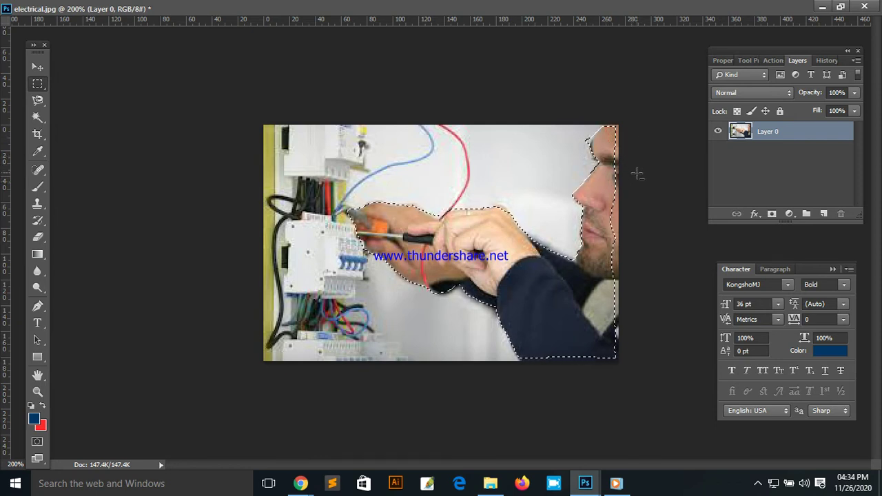
{"action": "left_click_drag", "start_coordinate": [622, 207], "coordinate": [630, 247]}
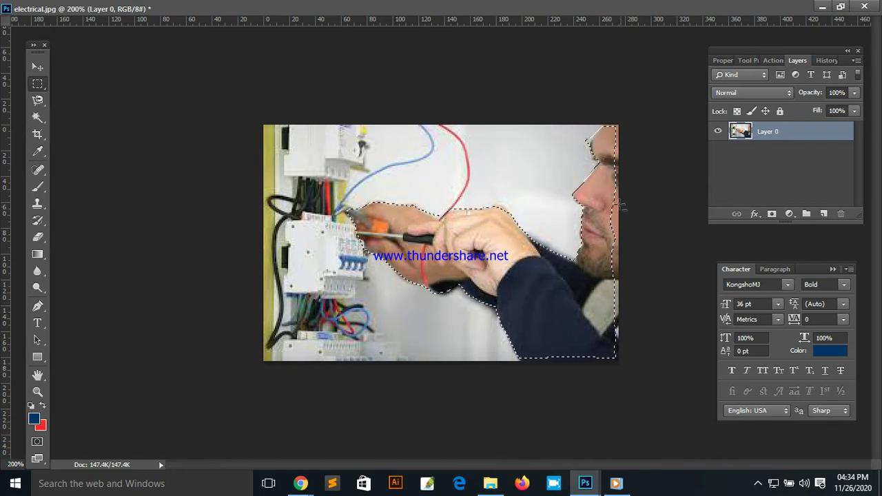
{"action": "left_click_drag", "start_coordinate": [607, 171], "coordinate": [614, 204]}
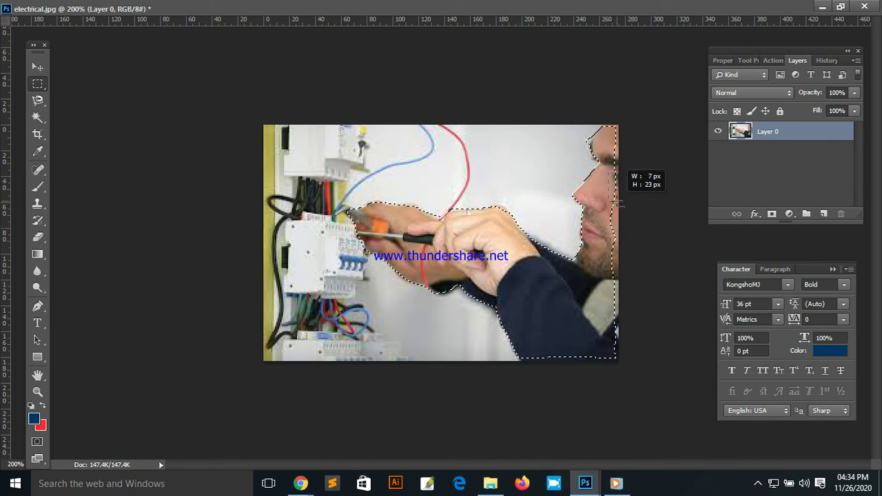
{"action": "left_click_drag", "start_coordinate": [614, 203], "coordinate": [637, 205]}
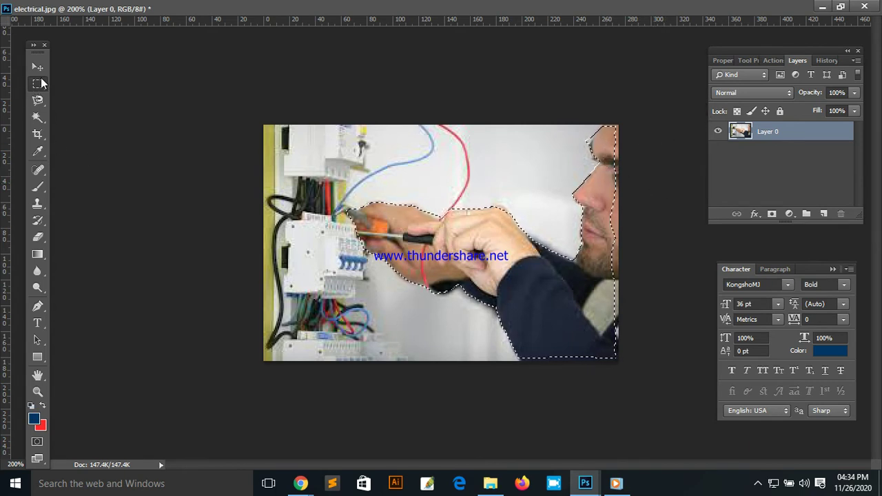
{"action": "left_click", "coordinate": [839, 7]}
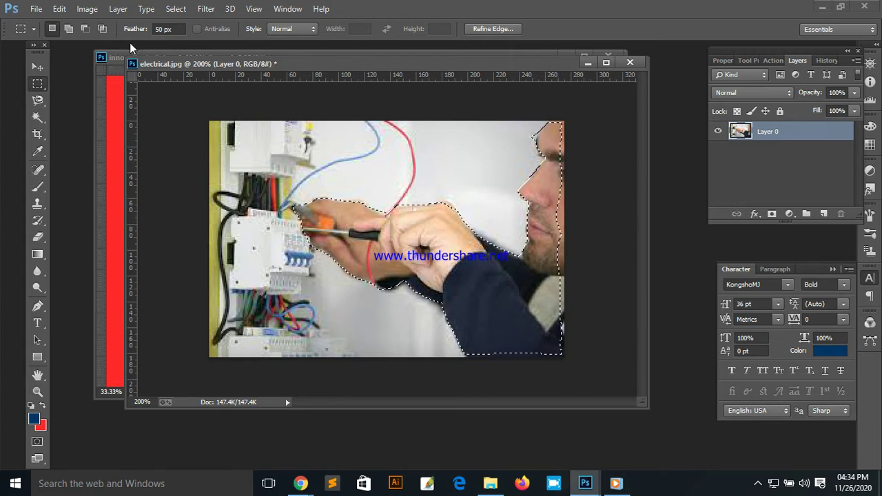
{"action": "left_click", "coordinate": [68, 29]}
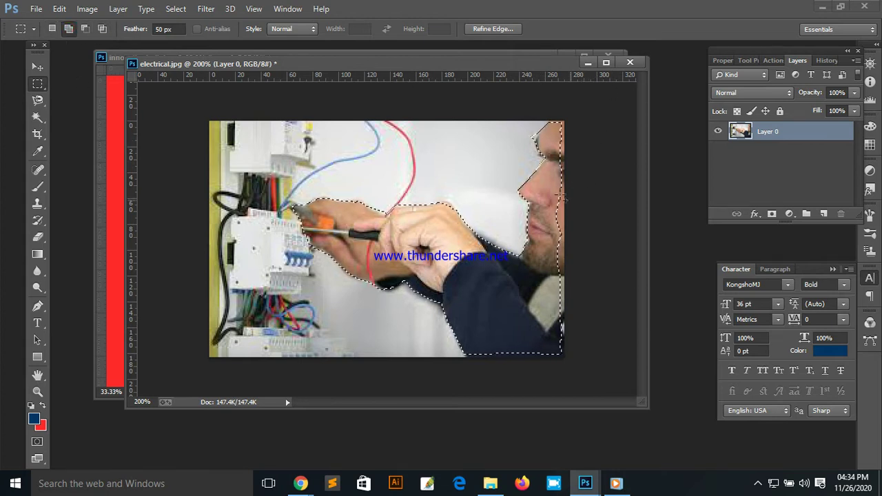
{"action": "left_click_drag", "start_coordinate": [555, 185], "coordinate": [620, 210]}
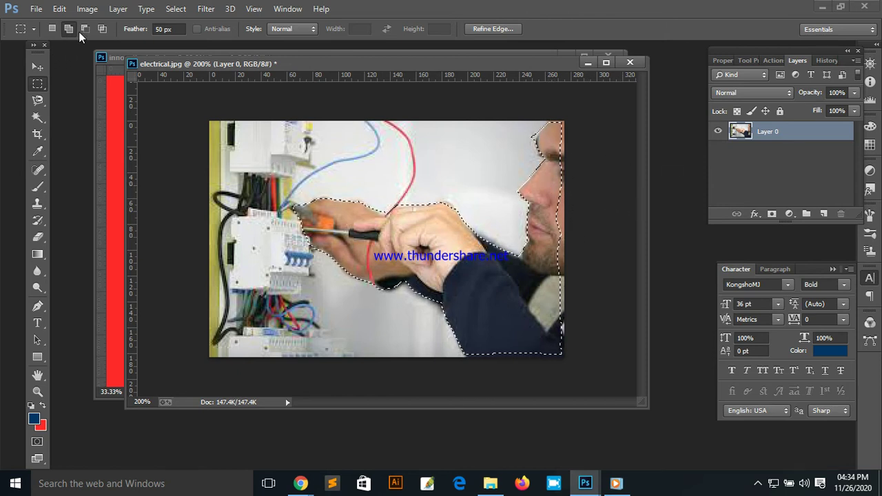
{"action": "left_click_drag", "start_coordinate": [581, 201], "coordinate": [545, 216]}
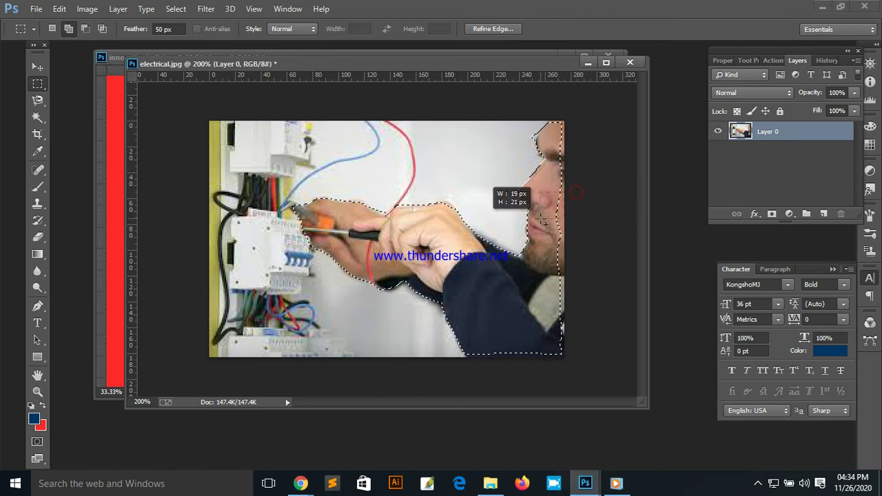
{"action": "left_click", "coordinate": [606, 63]}
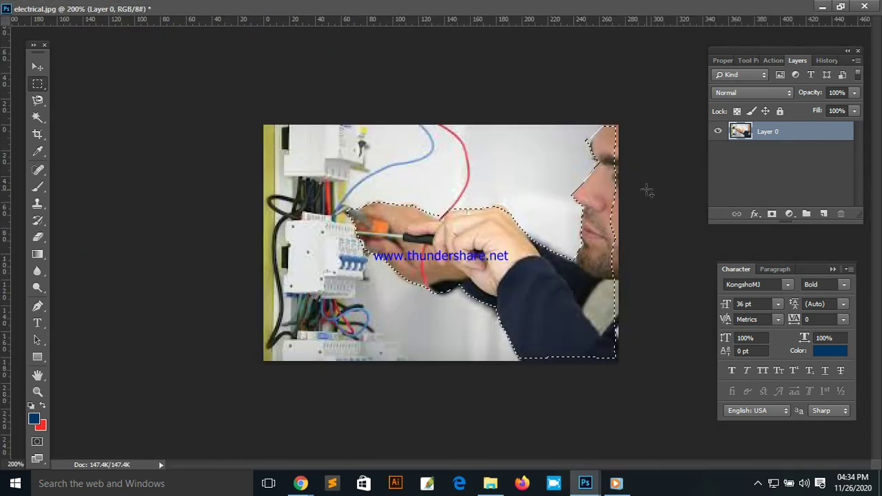
{"action": "left_click_drag", "start_coordinate": [544, 196], "coordinate": [630, 192]}
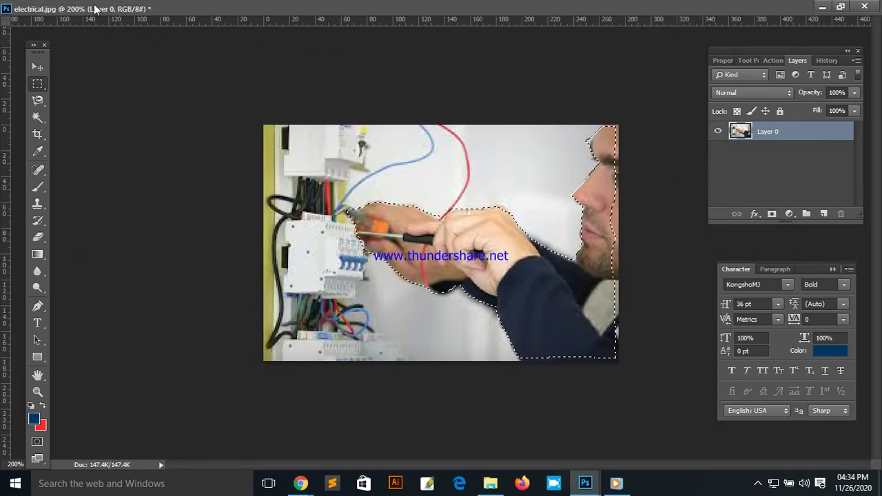
{"action": "left_click", "coordinate": [839, 7]}
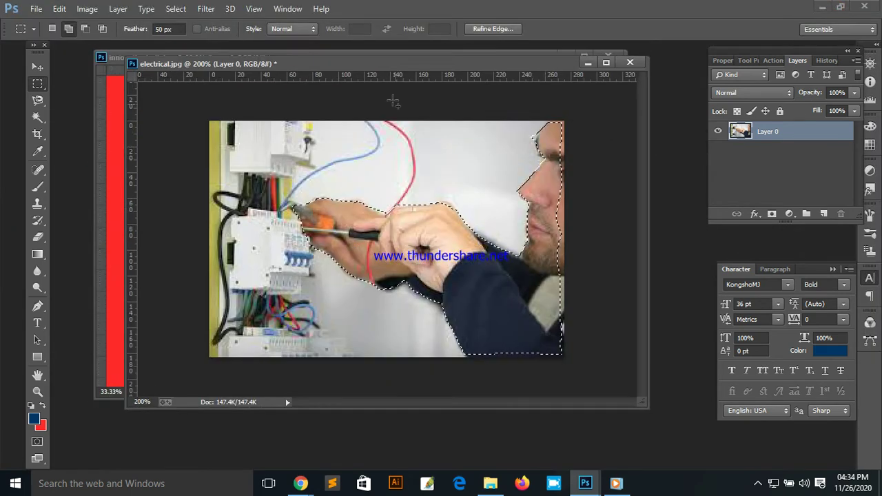
{"action": "left_click_drag", "start_coordinate": [413, 66], "coordinate": [355, 63]}
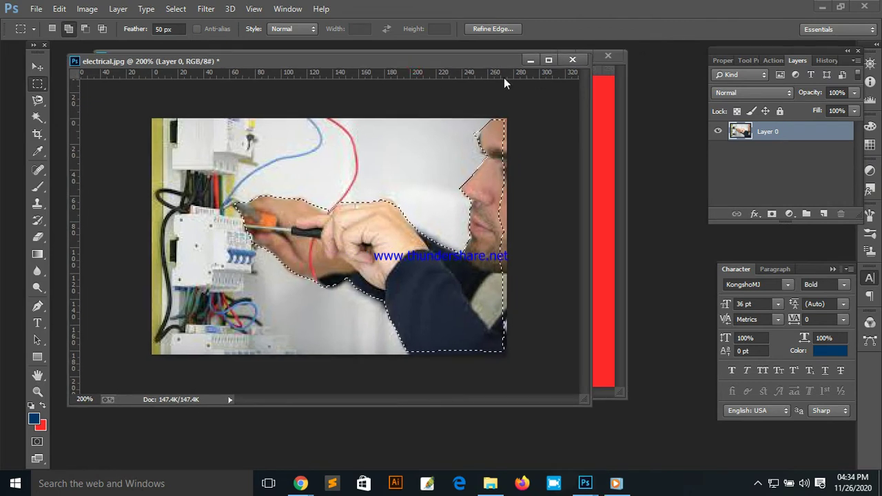
{"action": "left_click", "coordinate": [84, 28]}
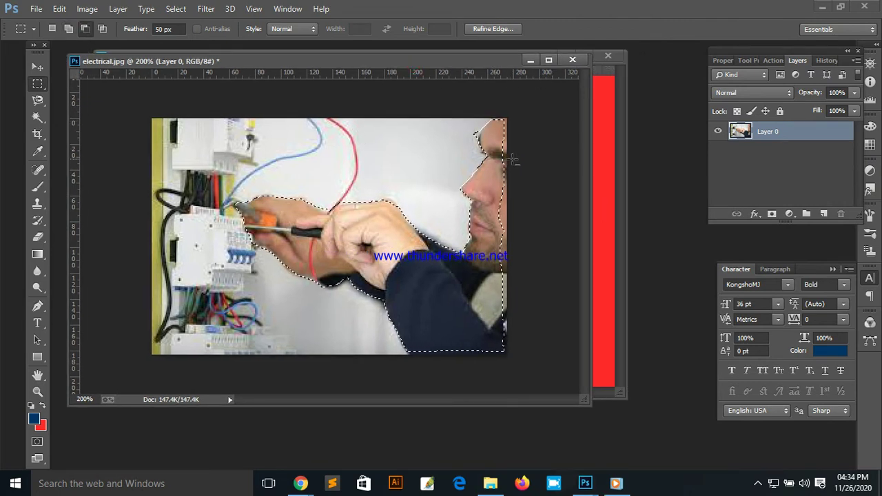
{"action": "left_click_drag", "start_coordinate": [530, 199], "coordinate": [440, 220]}
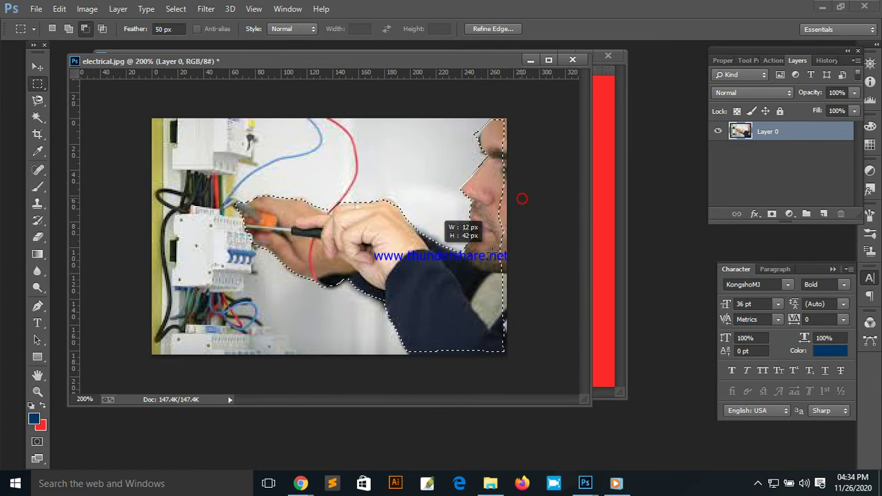
{"action": "left_click", "coordinate": [83, 29]}
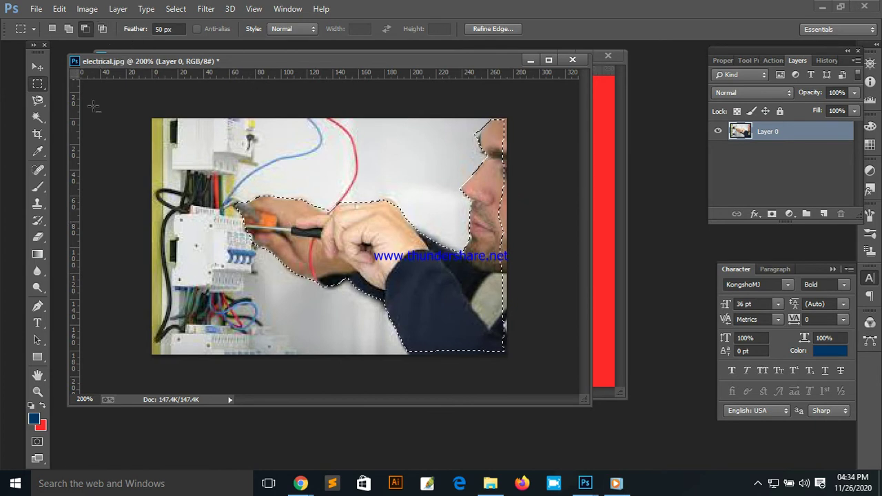
{"action": "left_click", "coordinate": [548, 60]}
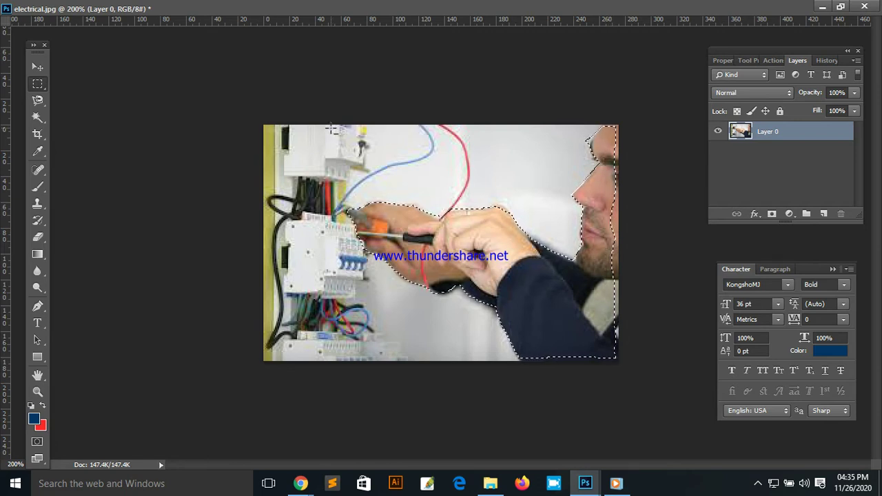
{"action": "left_click", "coordinate": [840, 6]}
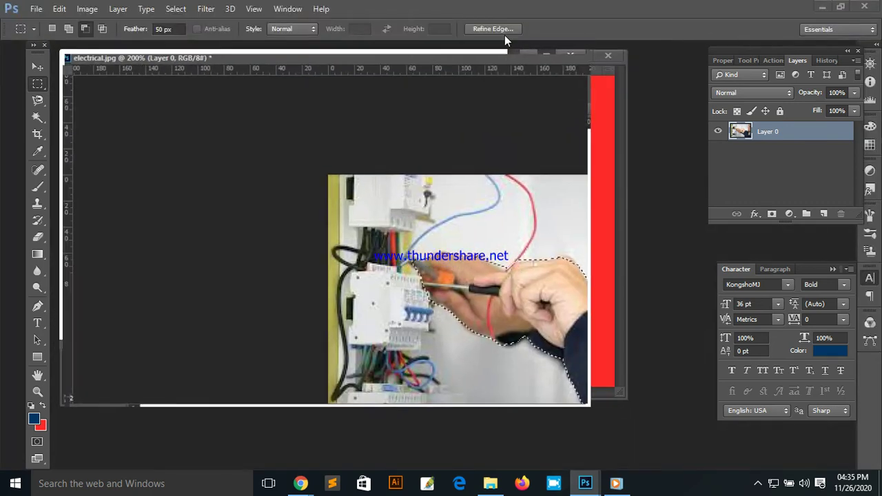
Create a Clipboard-preset document, maximize it, and paste the man in as Layer 1
{"action": "left_click", "coordinate": [36, 9]}
{"action": "left_click", "coordinate": [42, 21]}
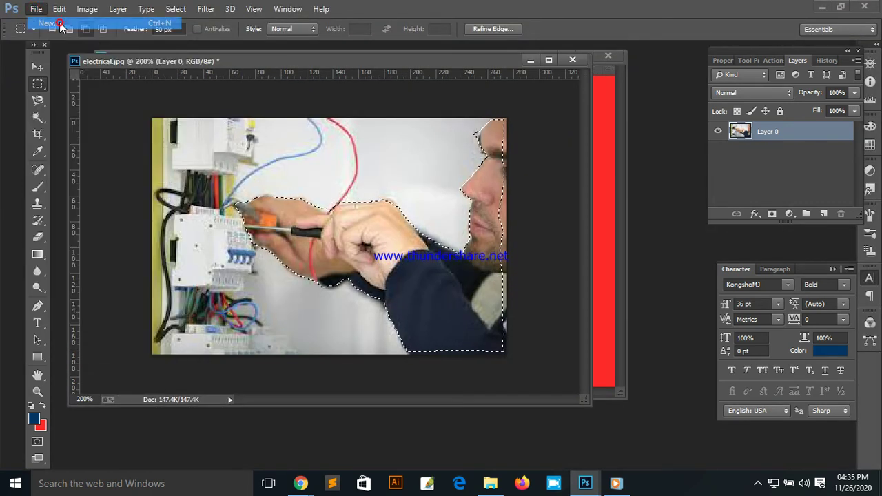
{"action": "left_click", "coordinate": [425, 85]}
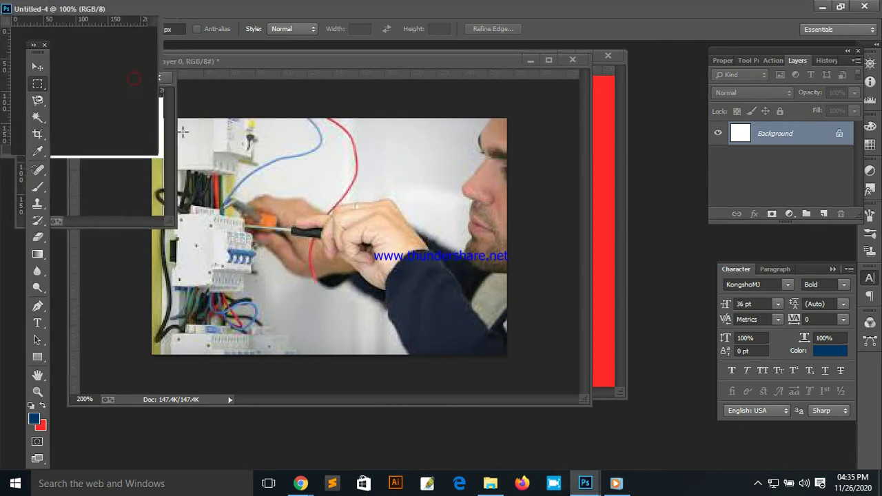
{"action": "left_click_drag", "start_coordinate": [99, 79], "coordinate": [26, 30]}
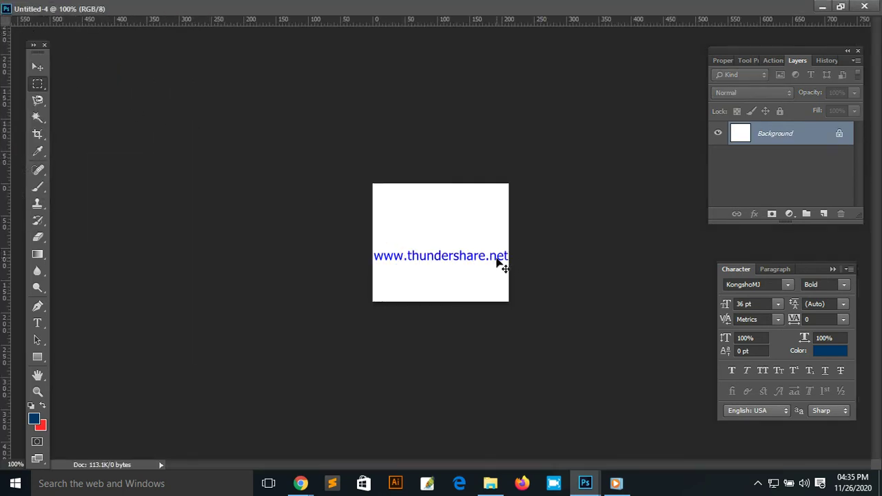
{"action": "key", "text": "ctrl+v"}
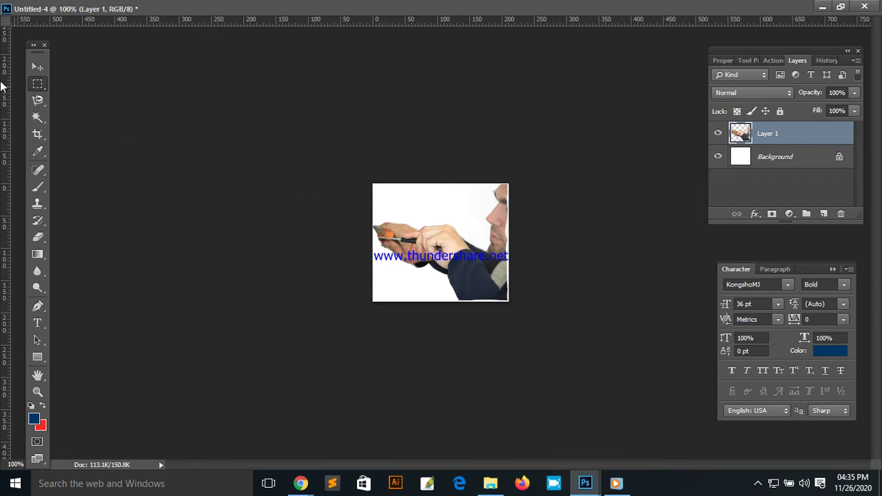
Choose the Lasso tool and return Untitled-4 to a floating window
{"action": "left_click", "coordinate": [43, 107]}
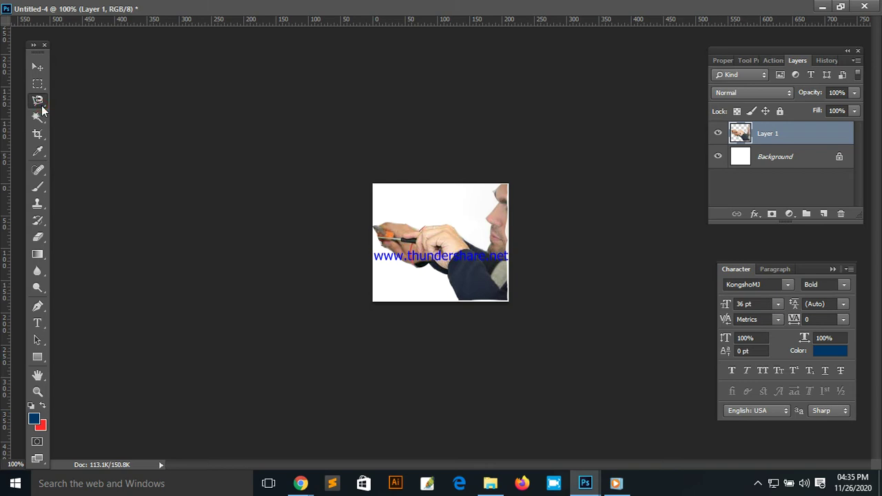
{"action": "right_click", "coordinate": [43, 109]}
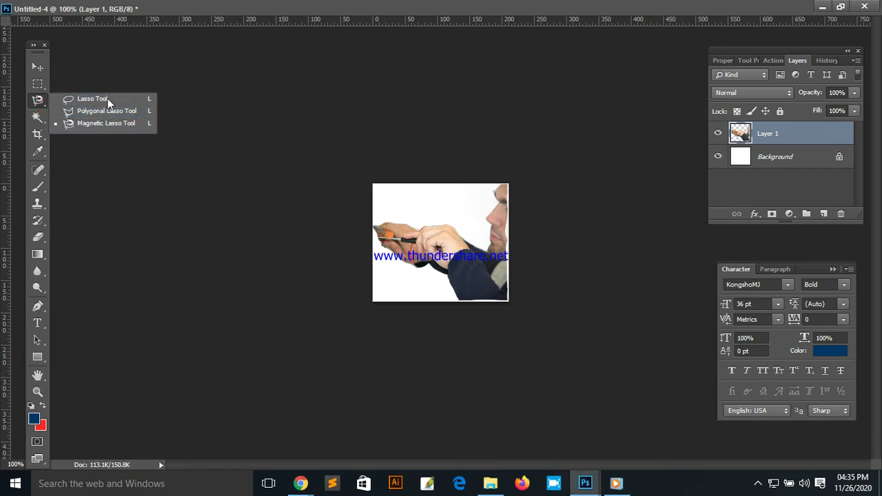
{"action": "left_click", "coordinate": [44, 56]}
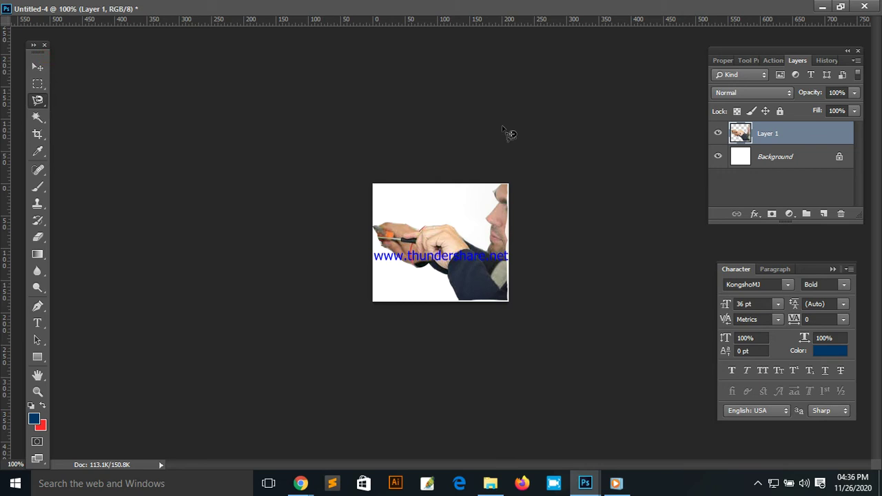
{"action": "left_click", "coordinate": [841, 7]}
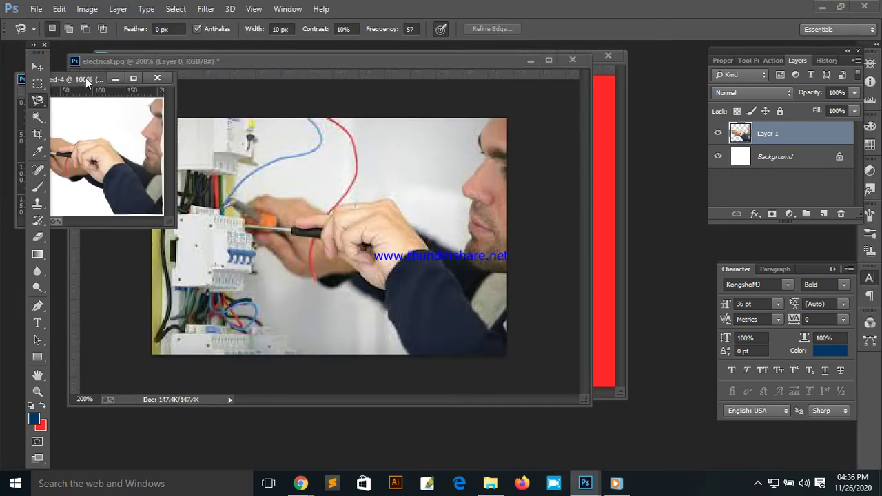
Minimize Untitled-4 and maximize the electrical.jpg window
{"action": "left_click_drag", "start_coordinate": [96, 81], "coordinate": [399, 217]}
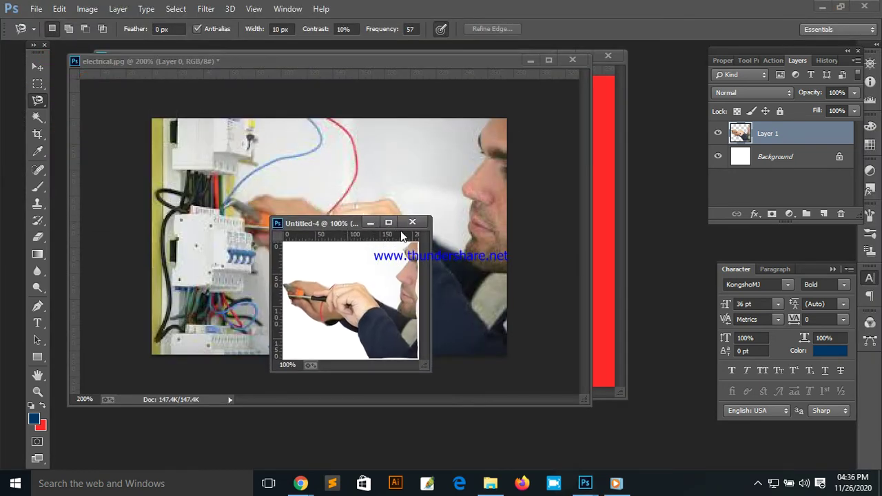
{"action": "left_click", "coordinate": [369, 223]}
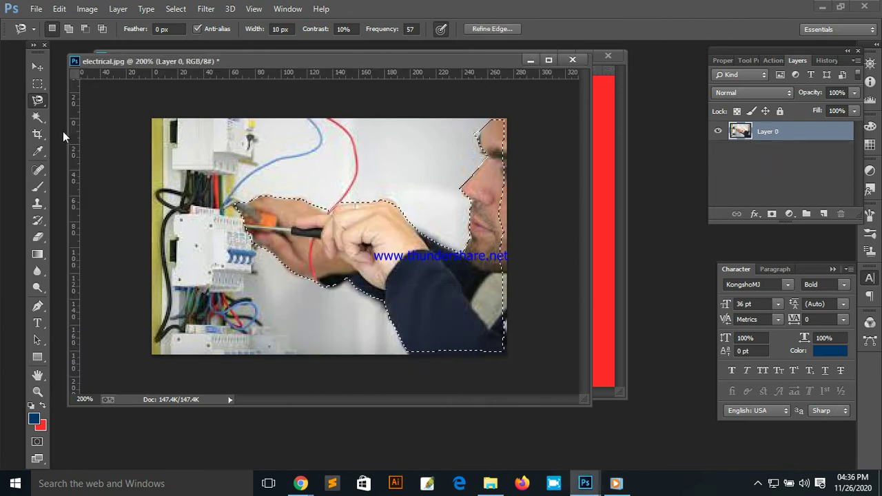
{"action": "left_click", "coordinate": [42, 119]}
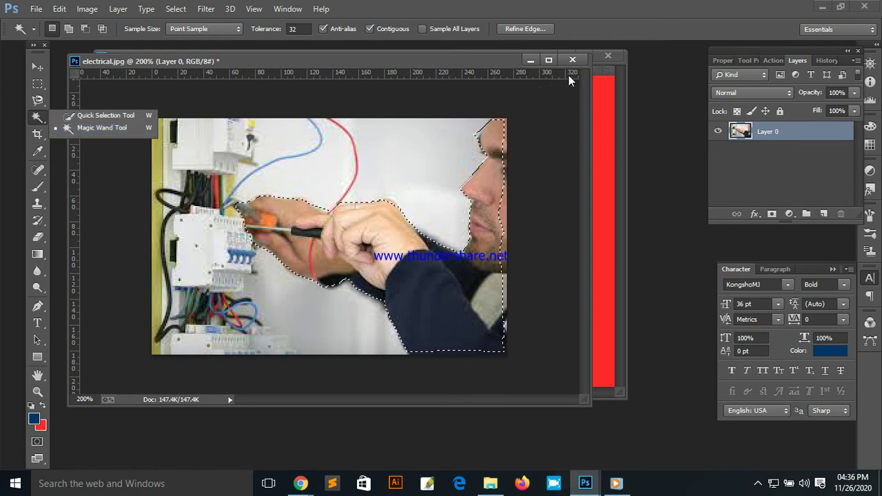
{"action": "left_click", "coordinate": [548, 60]}
{"action": "key", "text": "m"}
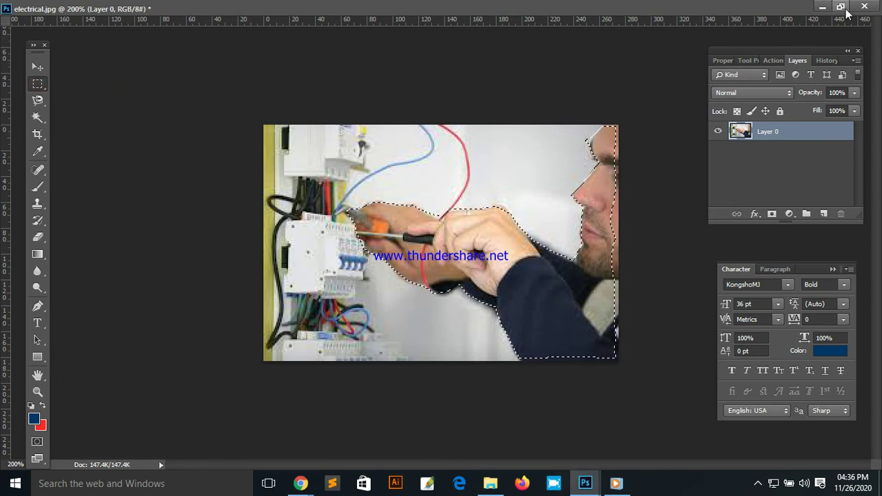
Clear the photo's selection with Ctrl+D, rearrange the windows, and maximize electrical.jpg again
{"action": "left_click", "coordinate": [841, 7]}
{"action": "key", "text": "ctrl+d"}
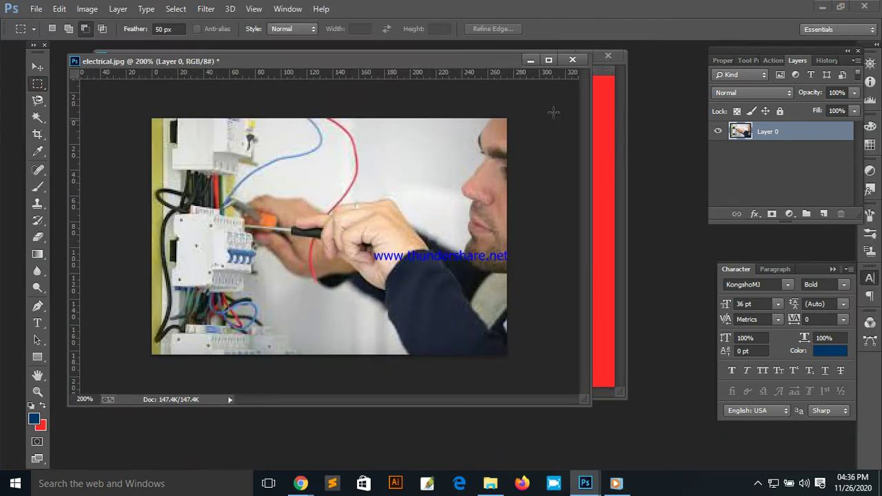
{"action": "left_click_drag", "start_coordinate": [498, 61], "coordinate": [503, 153]}
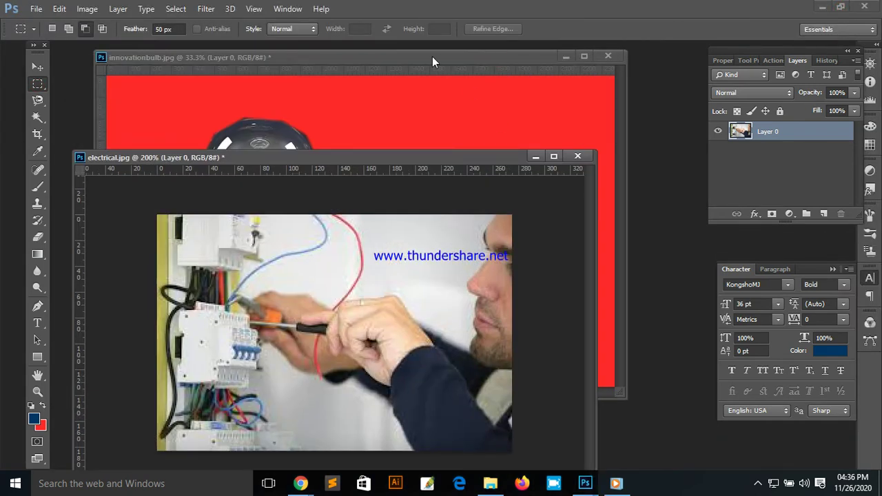
{"action": "left_click", "coordinate": [432, 56]}
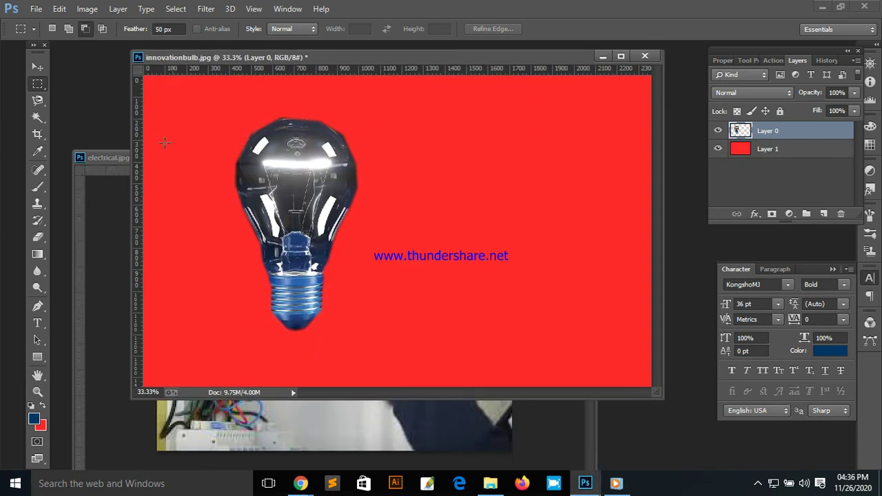
{"action": "left_click", "coordinate": [112, 158]}
{"action": "left_click_drag", "start_coordinate": [381, 163], "coordinate": [406, 62]}
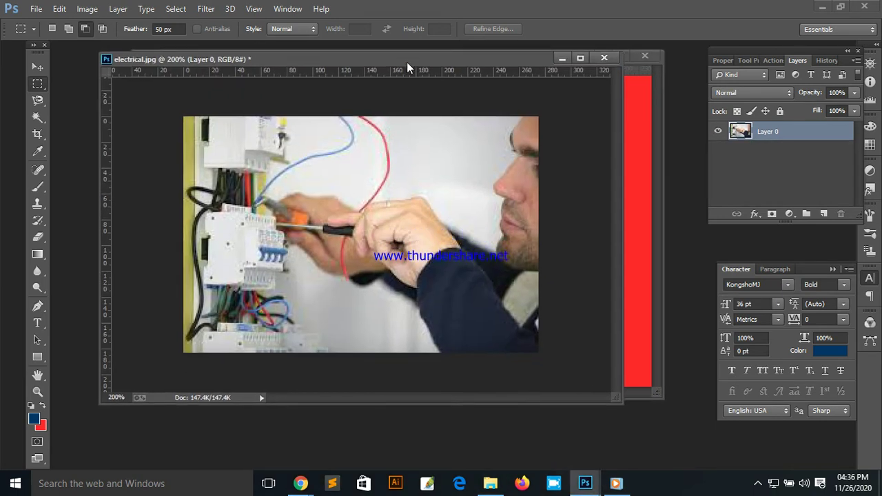
{"action": "left_click", "coordinate": [574, 61]}
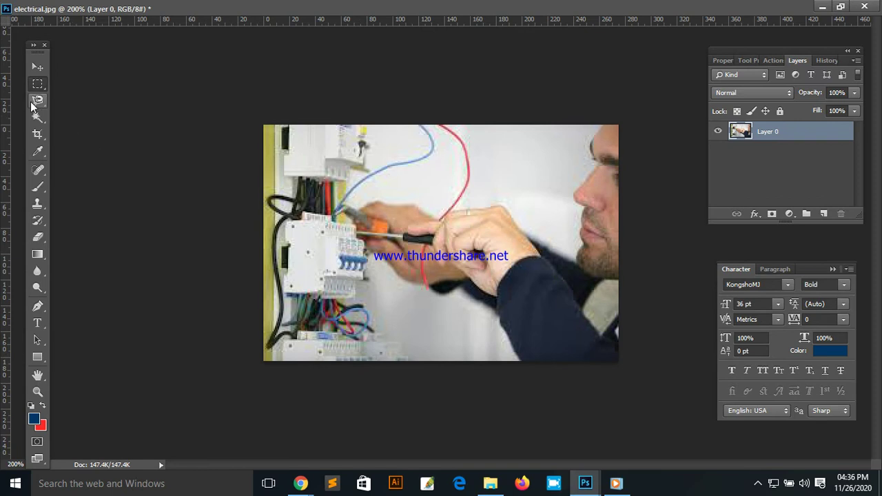
Choose the Quick Selection Tool and brush over the man's face, beard and jaw
{"action": "right_click", "coordinate": [37, 101]}
{"action": "left_click", "coordinate": [44, 119]}
{"action": "right_click", "coordinate": [42, 119]}
{"action": "left_click", "coordinate": [103, 115]}
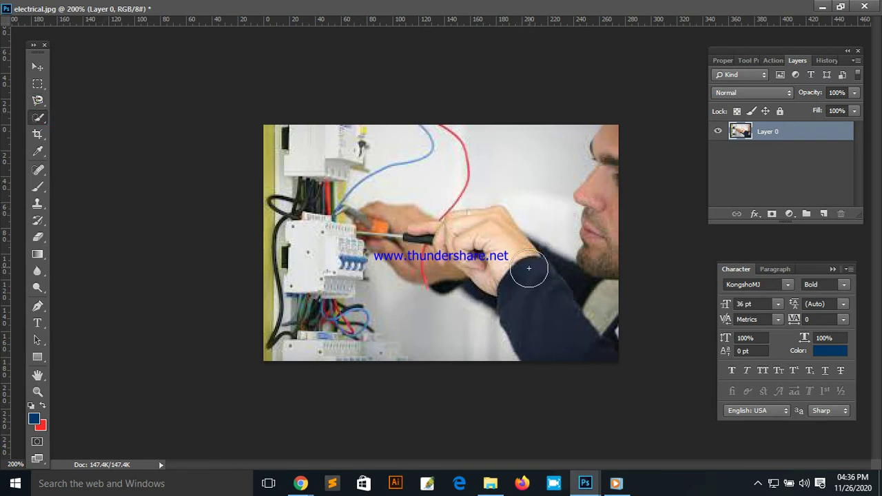
{"action": "left_click_drag", "start_coordinate": [598, 199], "coordinate": [600, 215]}
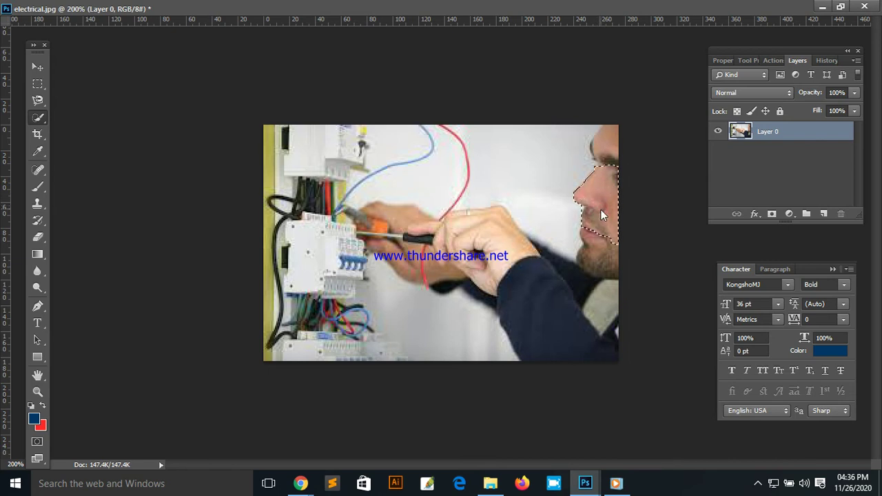
{"action": "left_click_drag", "start_coordinate": [624, 277], "coordinate": [615, 239]}
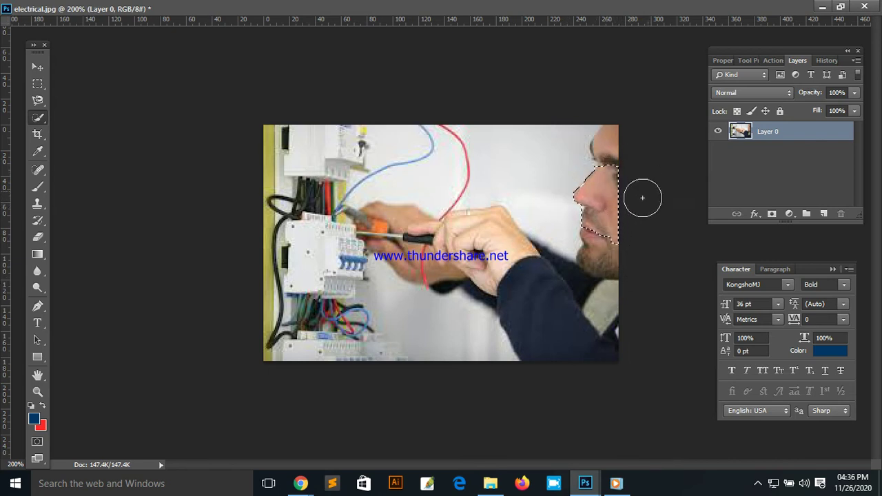
Extend the selection over the white wall beside the face and down along the arm
{"action": "left_click_drag", "start_coordinate": [602, 148], "coordinate": [500, 160]}
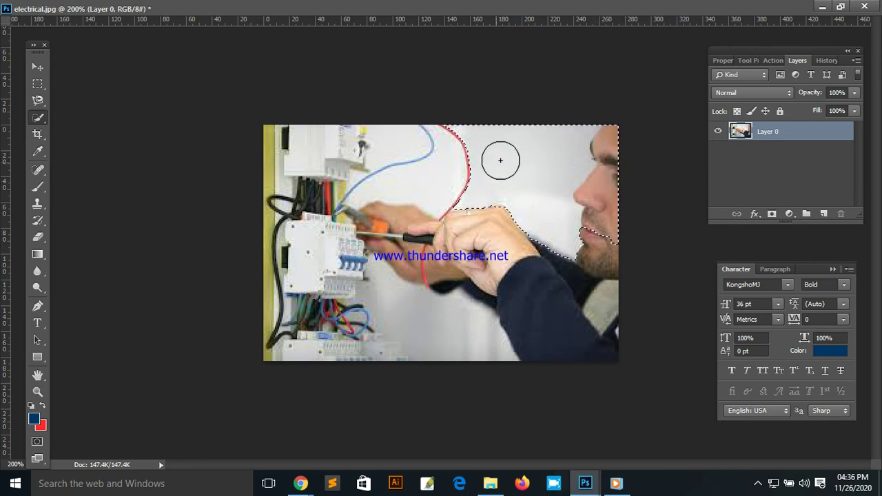
{"action": "mouse_move", "coordinate": [591, 230]}
{"action": "left_mouse_down"}
{"action": "mouse_move", "coordinate": [600, 282]}
{"action": "mouse_move", "coordinate": [430, 240]}
{"action": "mouse_move", "coordinate": [445, 249]}
{"action": "left_mouse_up"}
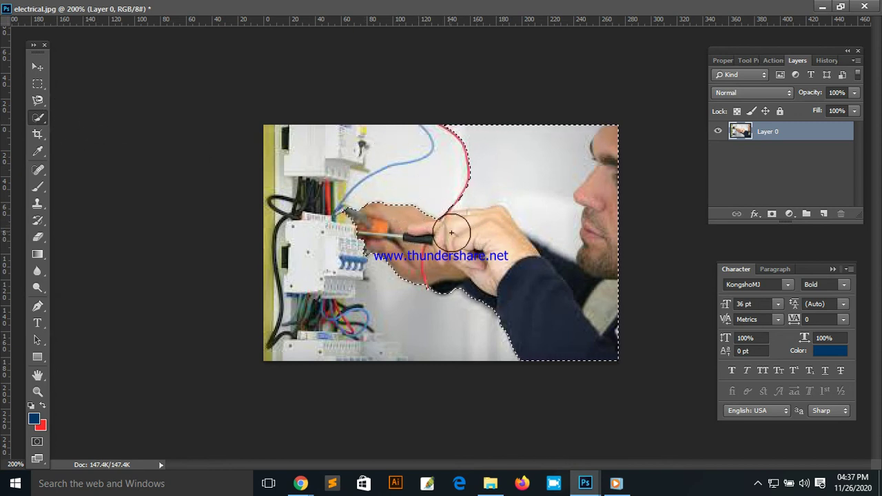
{"action": "right_click", "coordinate": [43, 118]}
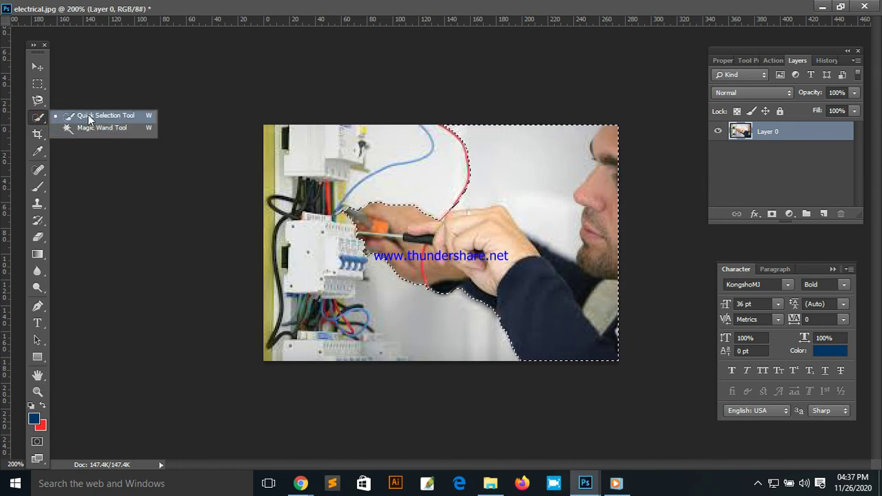
{"action": "left_click", "coordinate": [43, 117]}
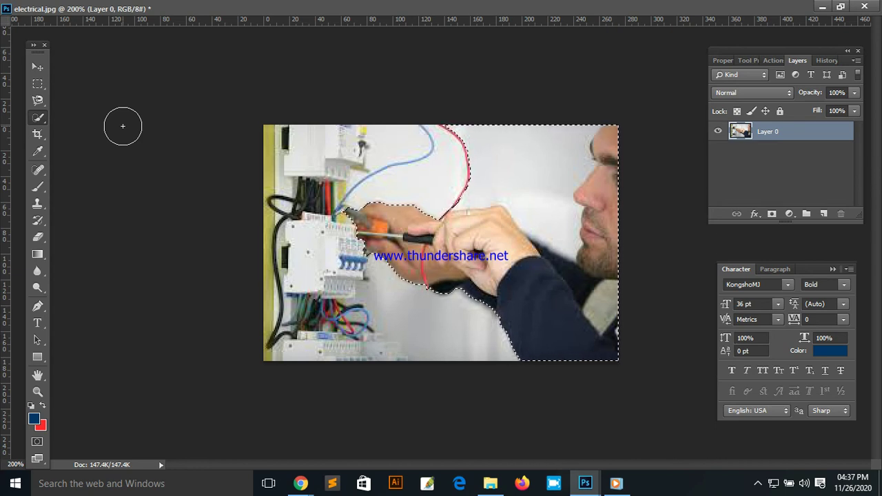
Switch to the Magic Wand Tool and clear the selection with Ctrl+D
{"action": "right_click", "coordinate": [44, 119]}
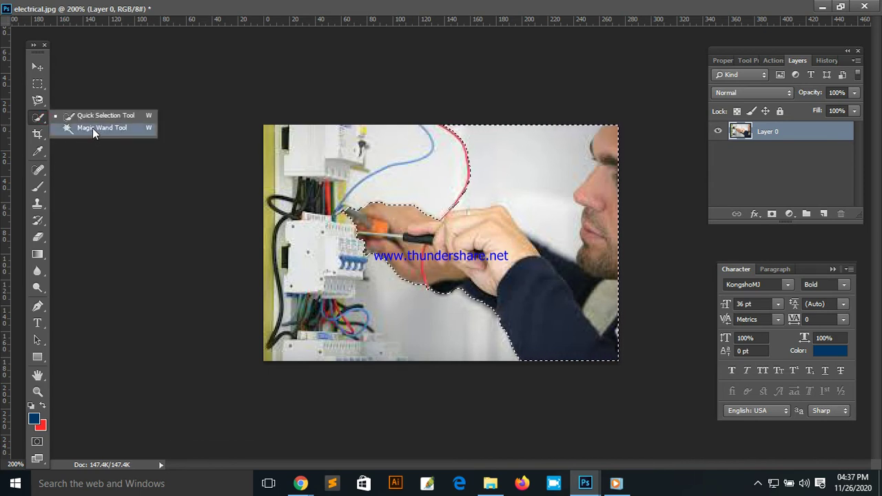
{"action": "left_click", "coordinate": [115, 127]}
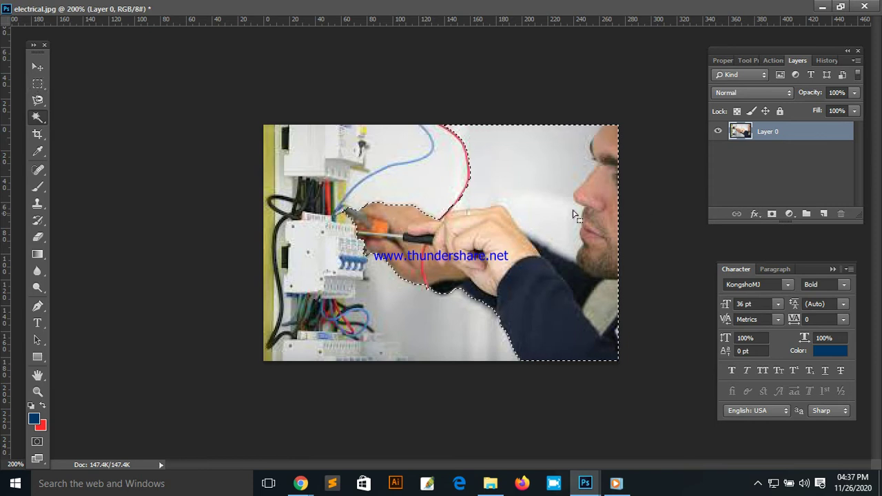
{"action": "key", "text": "ctrl+d"}
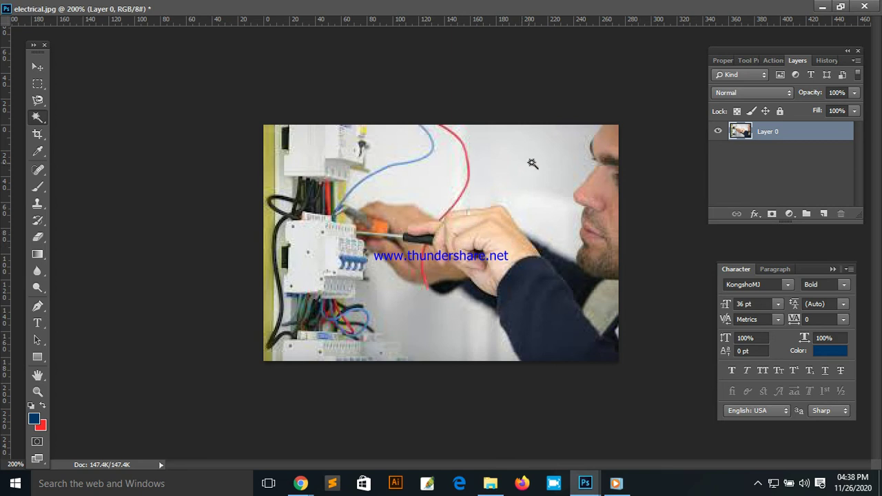
Magic Wand-select the white wall between the wires, near the face and beside the breaker box
{"action": "left_click", "coordinate": [513, 186]}
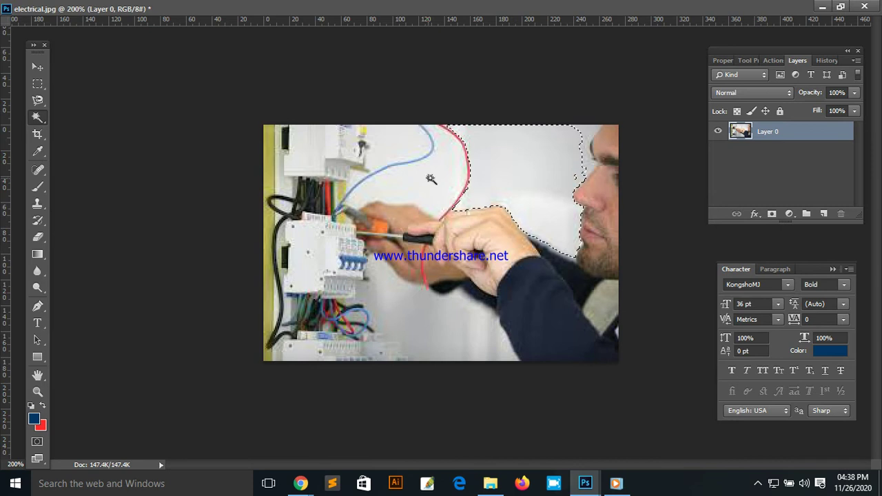
{"action": "left_click", "coordinate": [390, 149]}
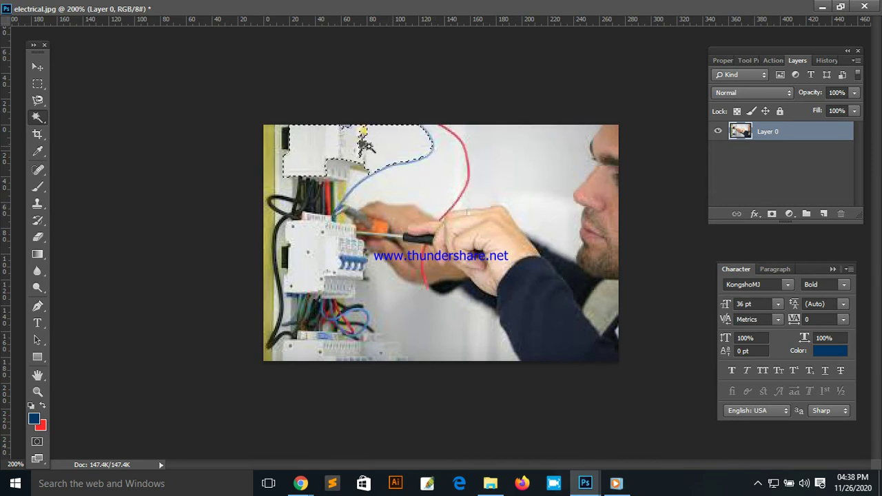
{"action": "left_click", "coordinate": [430, 182]}
{"action": "left_click", "coordinate": [519, 164], "text": "shift"}
{"action": "left_click", "coordinate": [434, 180]}
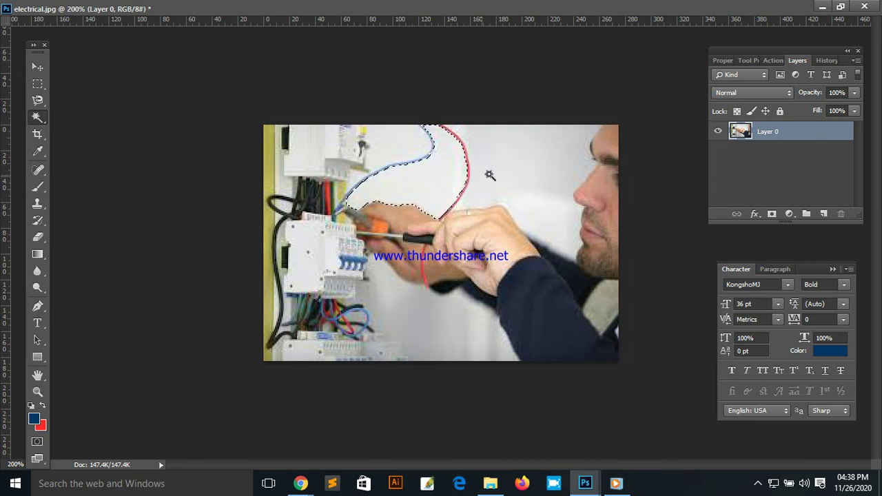
Add the upper-right and lower wall regions, then float the document window and move it down
{"action": "left_click", "coordinate": [523, 166], "text": "shift"}
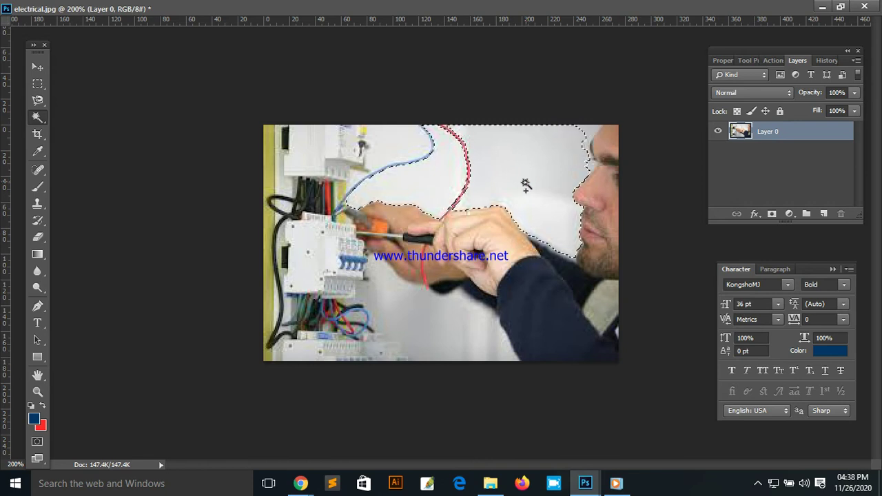
{"action": "left_click", "coordinate": [399, 311], "text": "shift"}
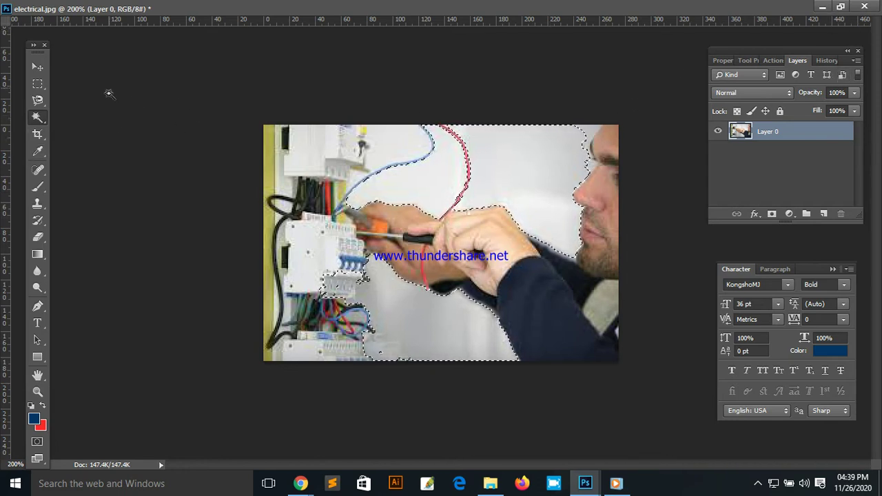
{"action": "left_click", "coordinate": [840, 6]}
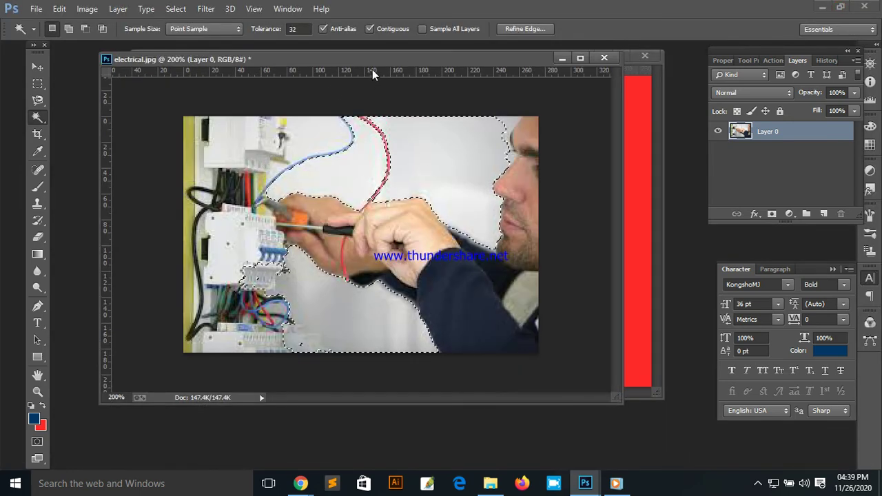
{"action": "left_click_drag", "start_coordinate": [372, 60], "coordinate": [363, 125]}
Open 112022020.JPG from the Desktop and maximize its document window
{"action": "left_click", "coordinate": [36, 9]}
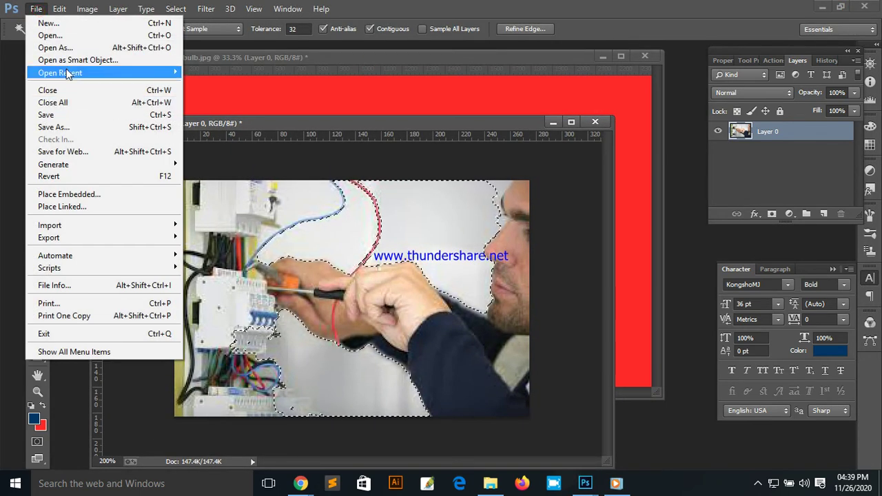
{"action": "left_click", "coordinate": [41, 33]}
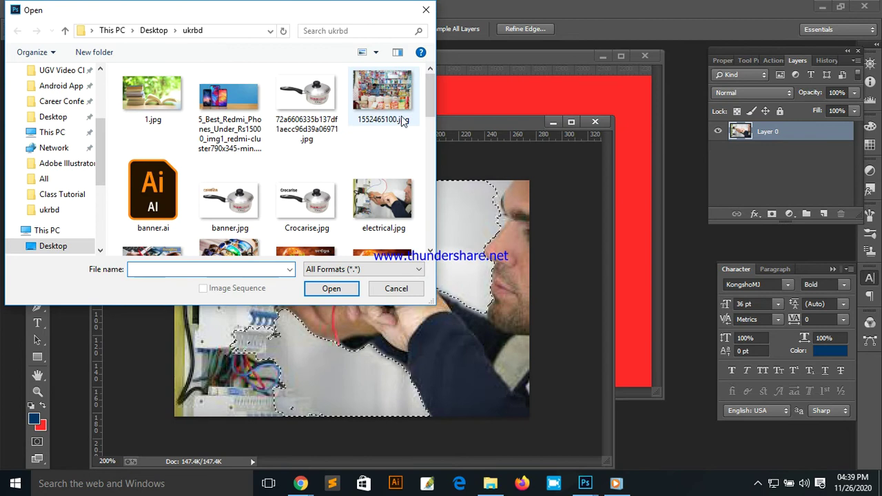
{"action": "left_click_drag", "start_coordinate": [430, 83], "coordinate": [436, 219]}
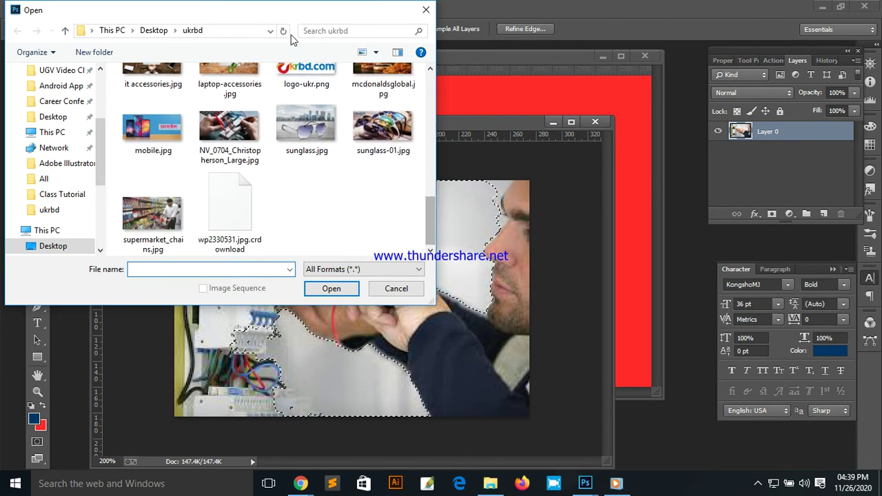
{"action": "scroll", "coordinate": [275, 152], "scroll_direction": "up", "scroll_amount": 10}
{"action": "left_click", "coordinate": [153, 31]}
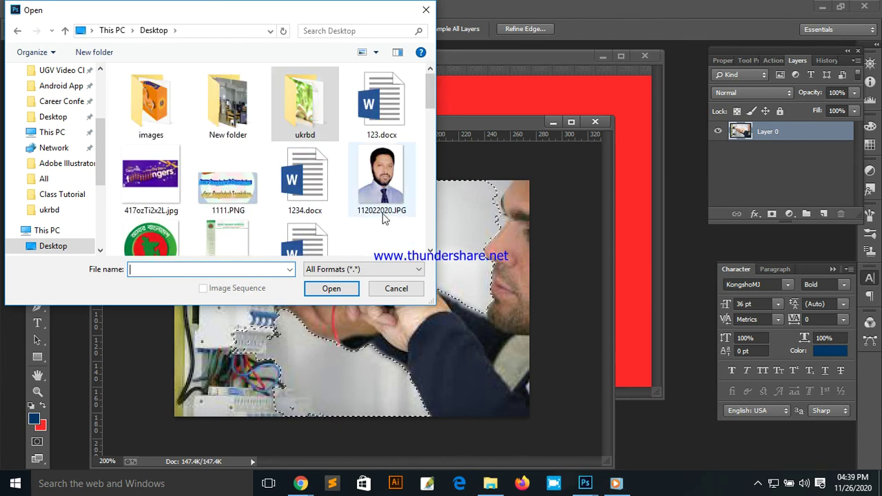
{"action": "left_click", "coordinate": [382, 184]}
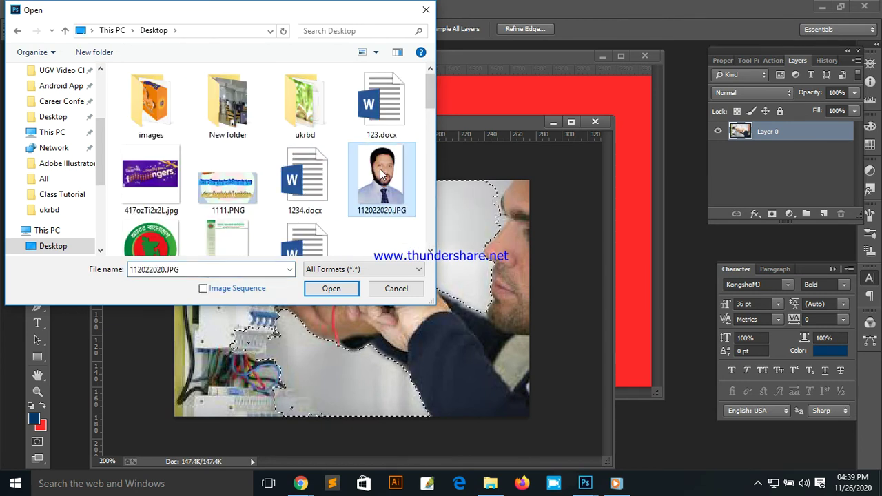
{"action": "left_click", "coordinate": [330, 288]}
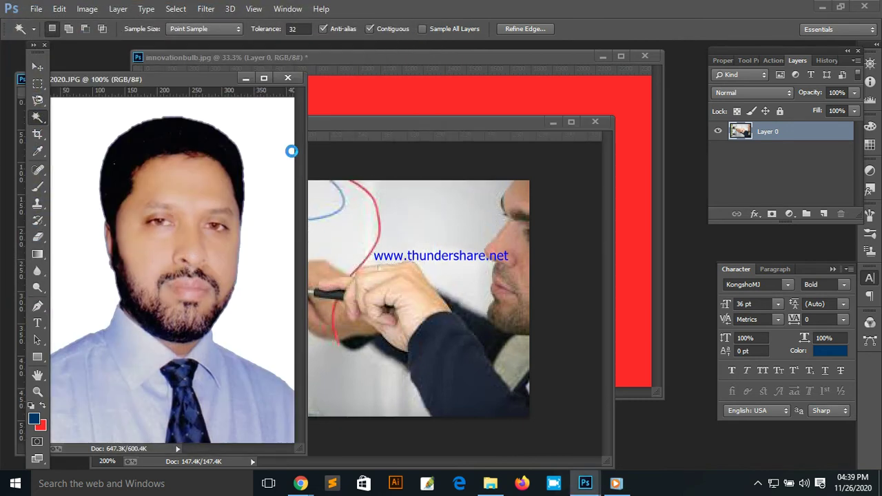
{"action": "left_click", "coordinate": [266, 78]}
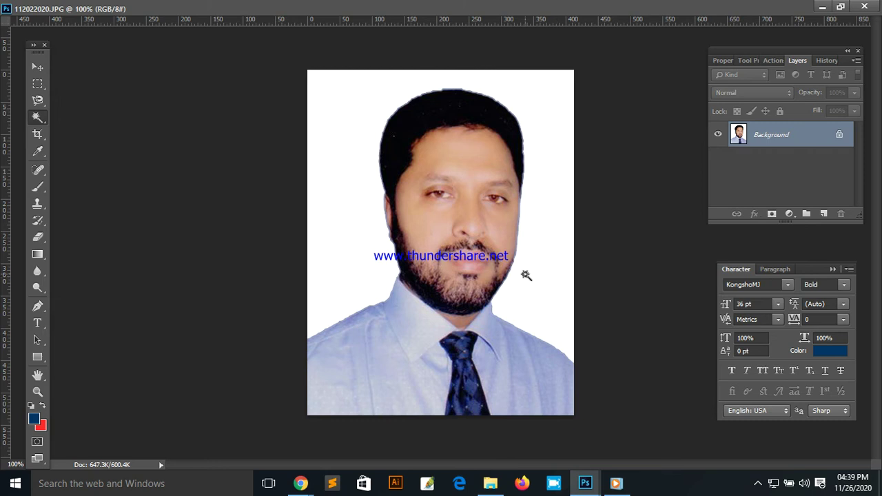
Unlock the Background into Layer 0 and Magic Wand-select the white background around the man
{"action": "left_click", "coordinate": [839, 134]}
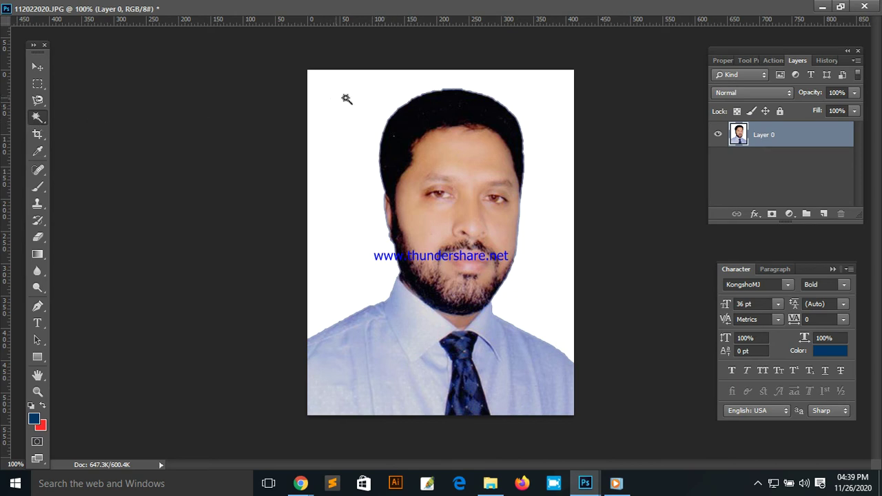
{"action": "left_click", "coordinate": [363, 98]}
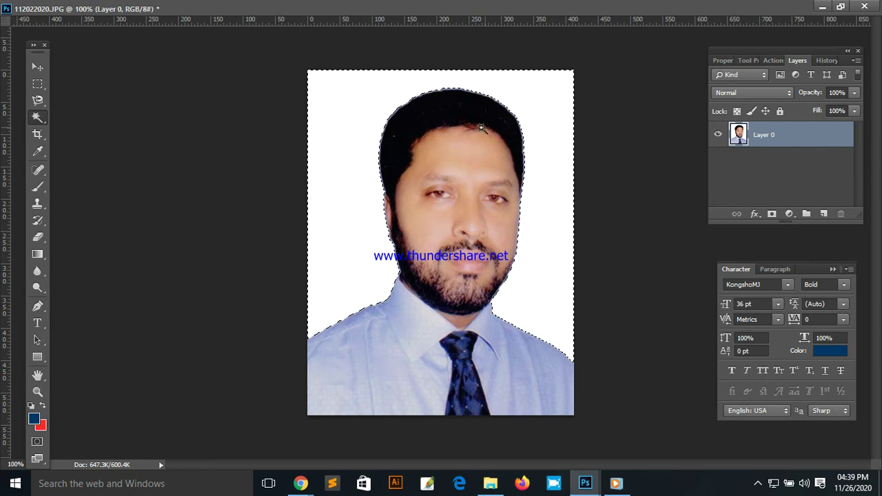
{"action": "right_click", "coordinate": [462, 115]}
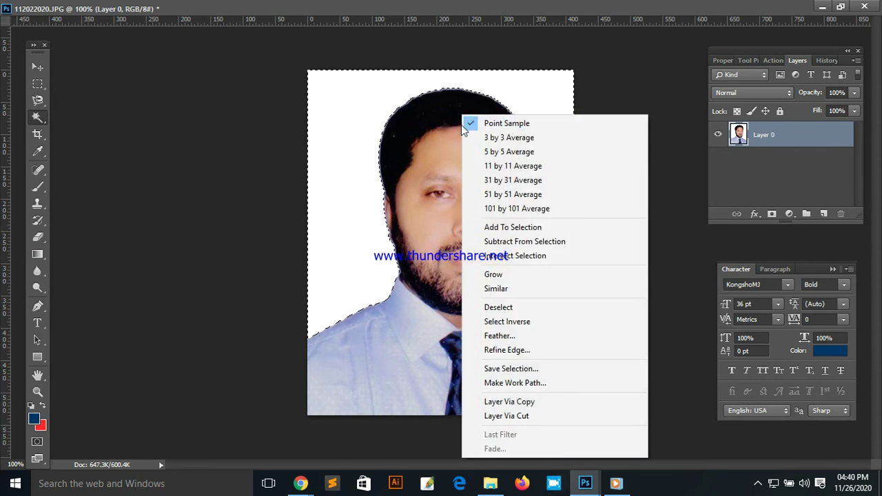
Feather the background selection by 2 pixels
{"action": "left_click", "coordinate": [510, 335]}
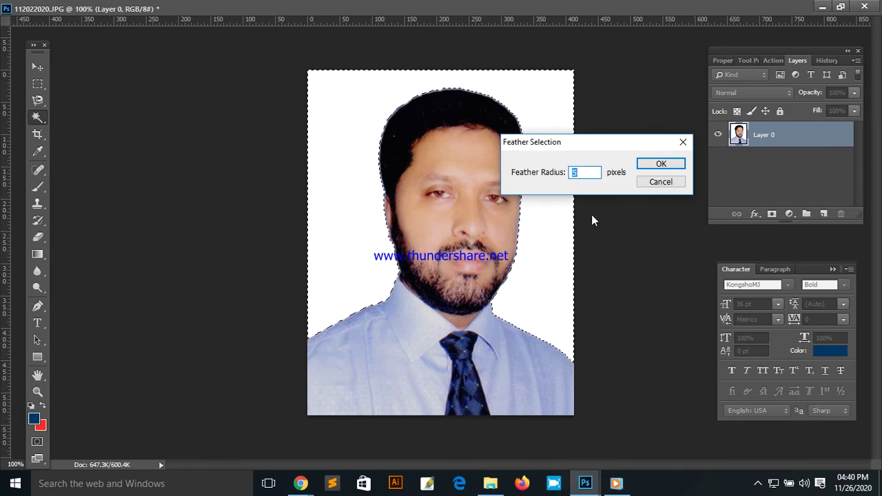
{"action": "type", "text": "2"}
{"action": "key", "text": "Return"}
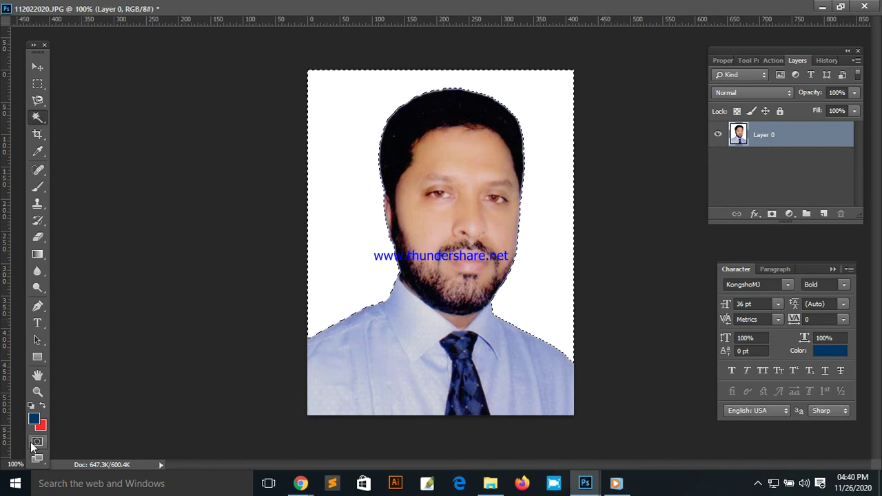
{"action": "left_click", "coordinate": [33, 419]}
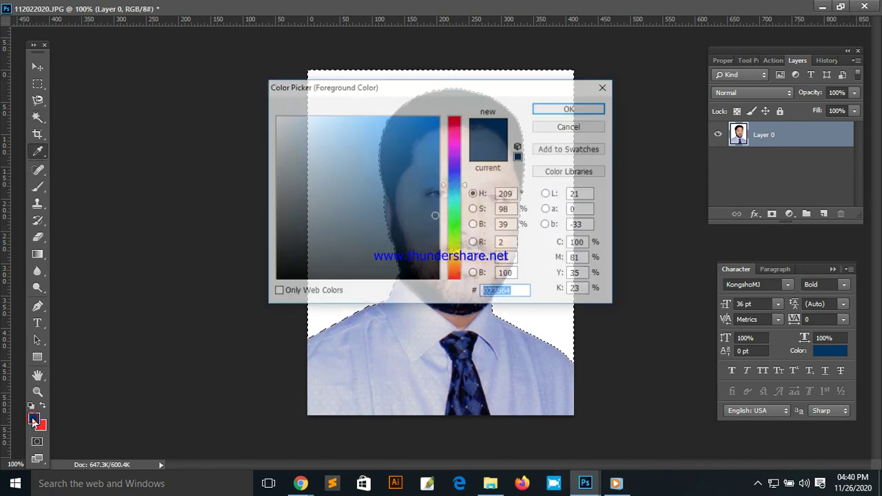
Set the foreground colour to bright blue #0283fa in the Color Picker
{"action": "left_click_drag", "start_coordinate": [422, 89], "coordinate": [623, 167]}
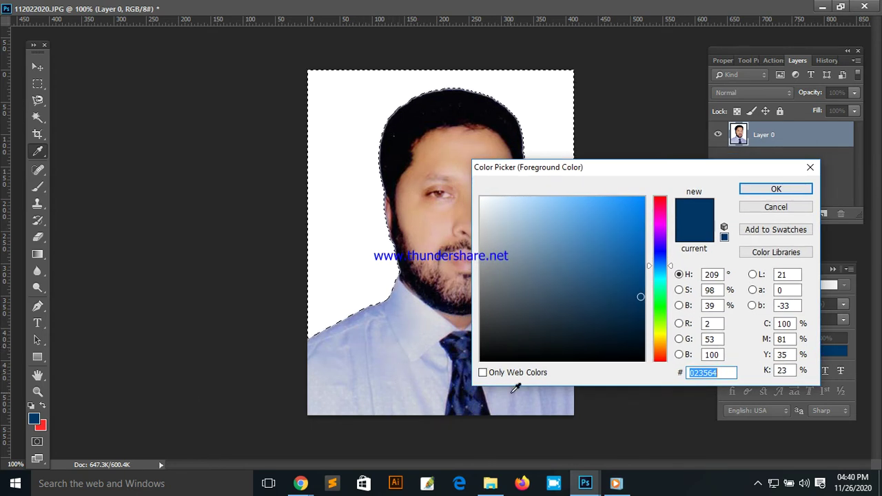
{"action": "left_click_drag", "start_coordinate": [641, 296], "coordinate": [643, 207]}
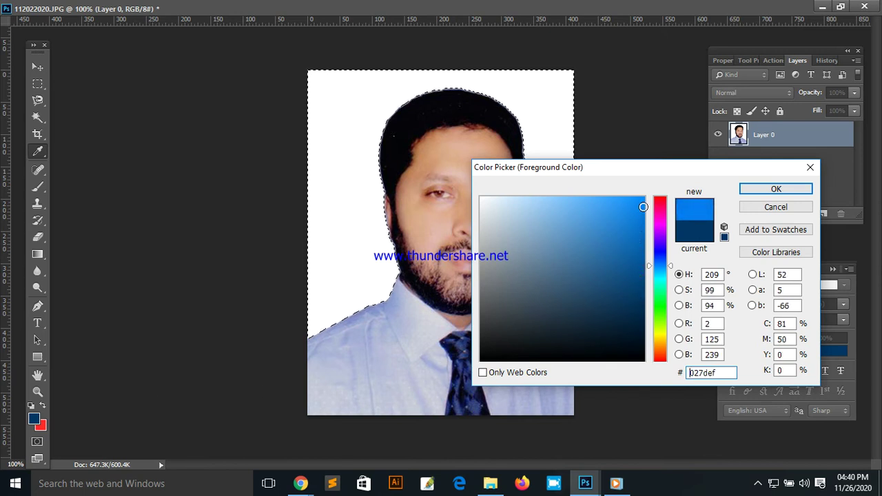
{"action": "left_click_drag", "start_coordinate": [643, 207], "coordinate": [642, 200]}
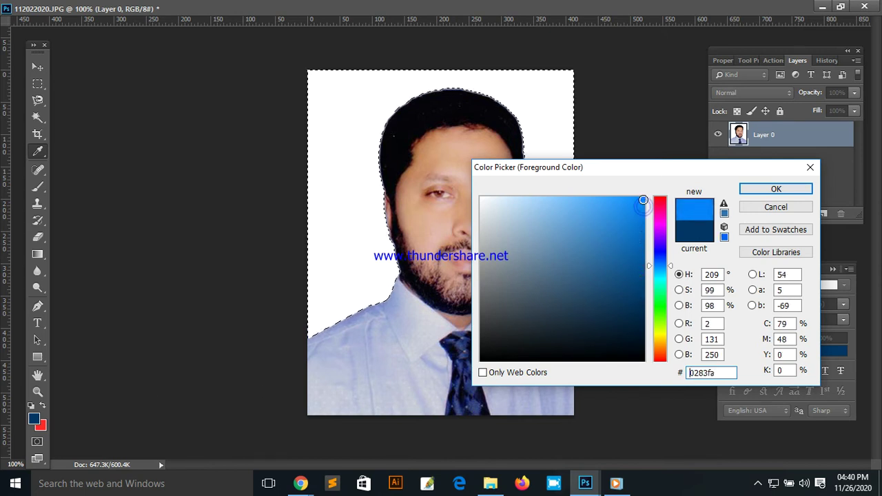
{"action": "left_click", "coordinate": [797, 193]}
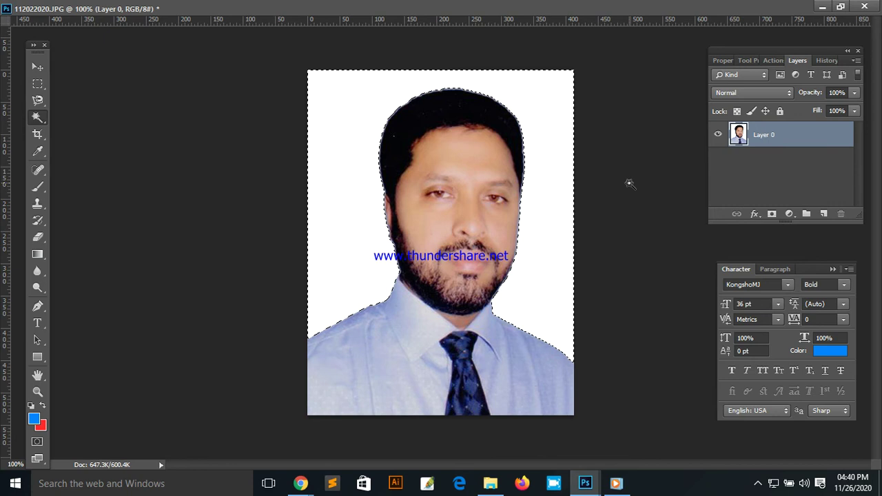
Fill the selected background with the bright blue and deselect it
{"action": "key", "text": "alt+BackSpace"}
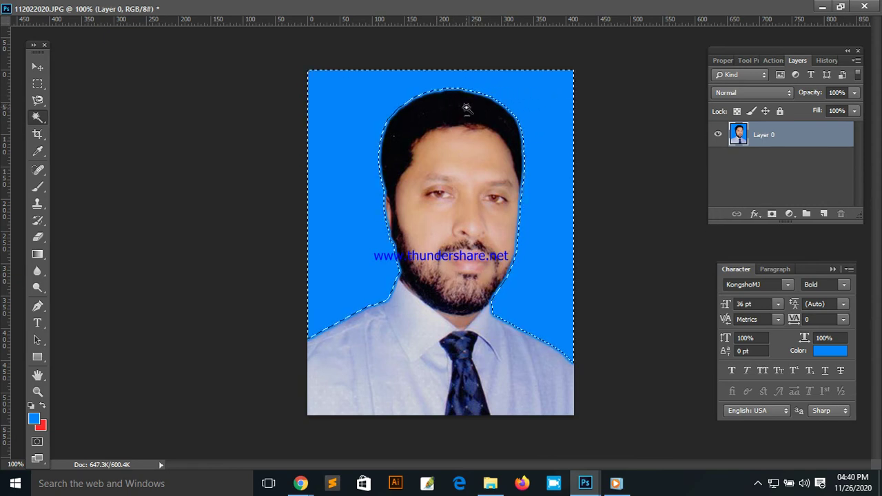
{"action": "left_click", "coordinate": [38, 84]}
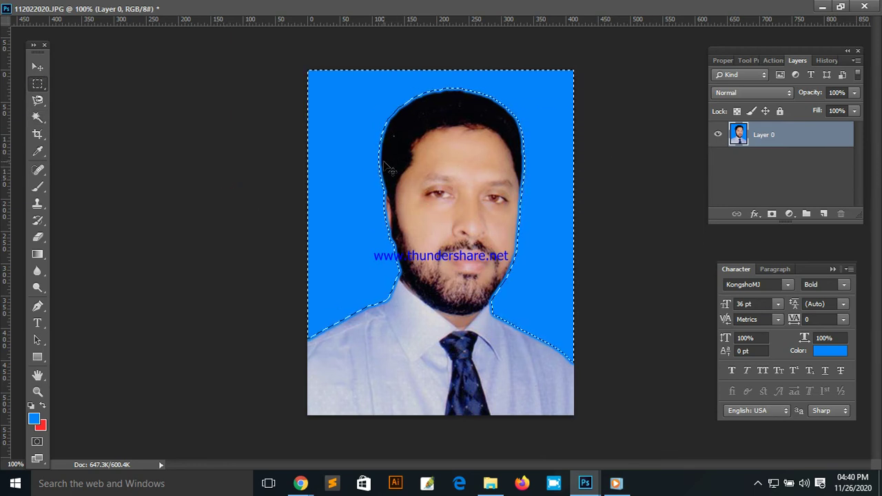
{"action": "right_click", "coordinate": [445, 157]}
{"action": "left_click", "coordinate": [475, 167]}
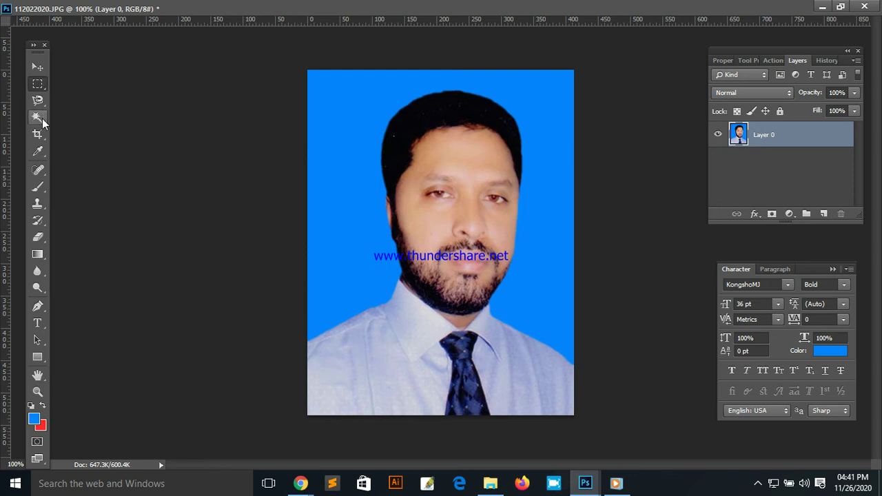
{"action": "left_click", "coordinate": [301, 480]}
{"action": "left_click", "coordinate": [193, 420]}
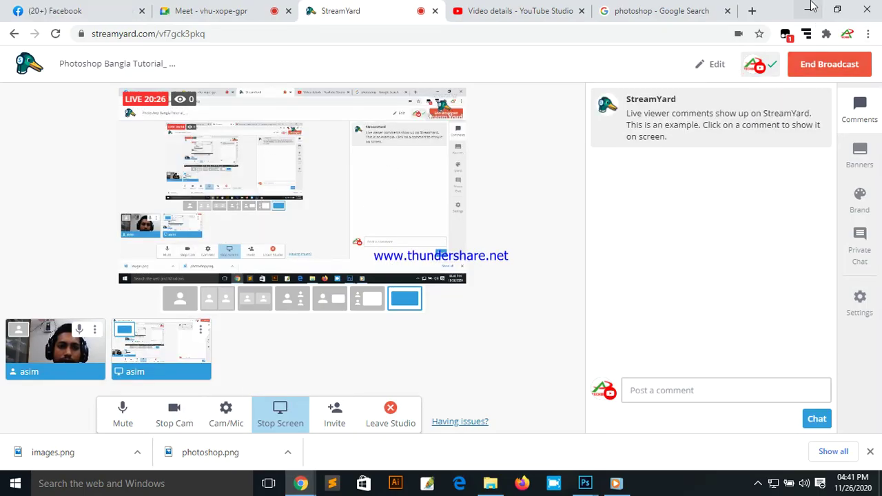
{"action": "left_click", "coordinate": [809, 9]}
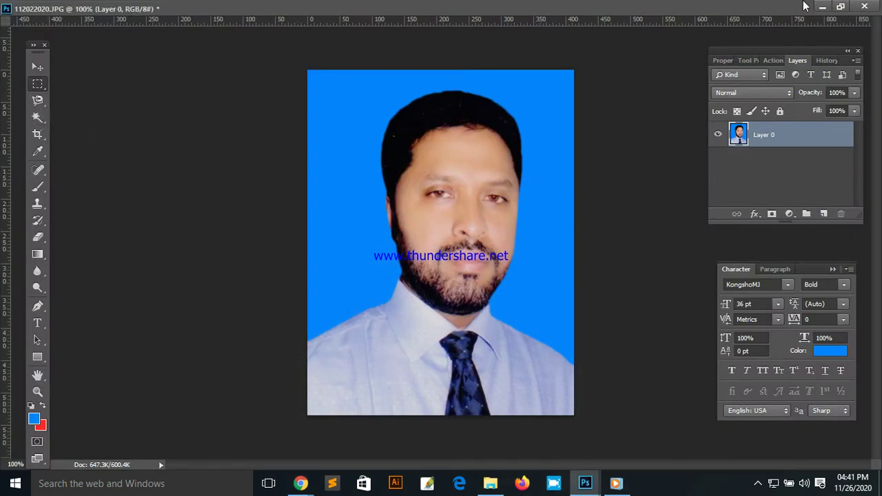
{"action": "left_click", "coordinate": [839, 7]}
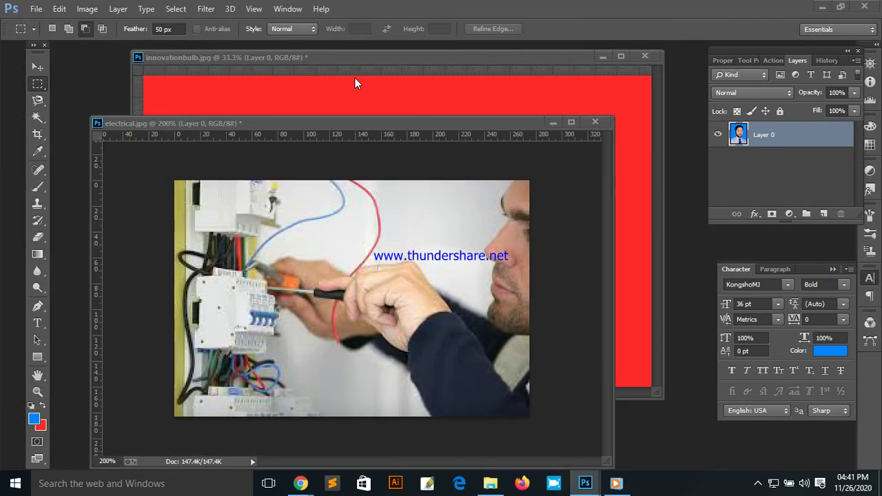
Dock the portrait as a tab beside innovationbulb.jpg, then enlarge and reposition the window
{"action": "left_click_drag", "start_coordinate": [192, 77], "coordinate": [356, 76]}
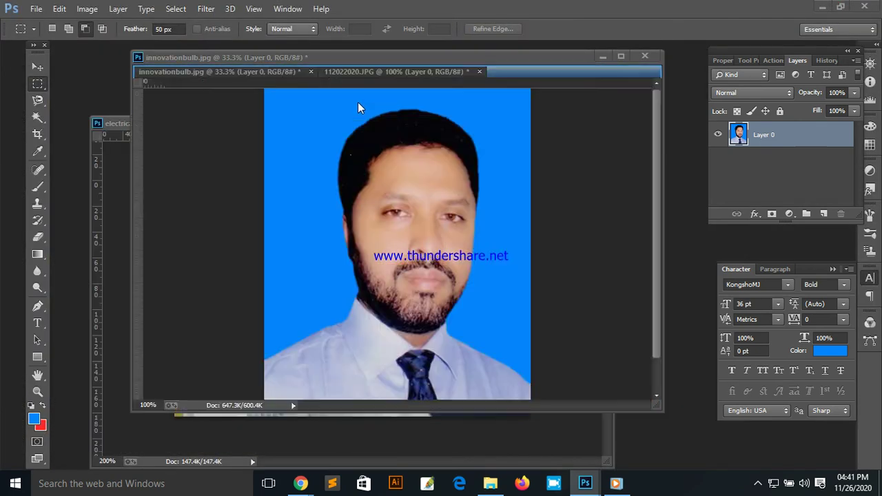
{"action": "left_click_drag", "start_coordinate": [662, 410], "coordinate": [723, 471]}
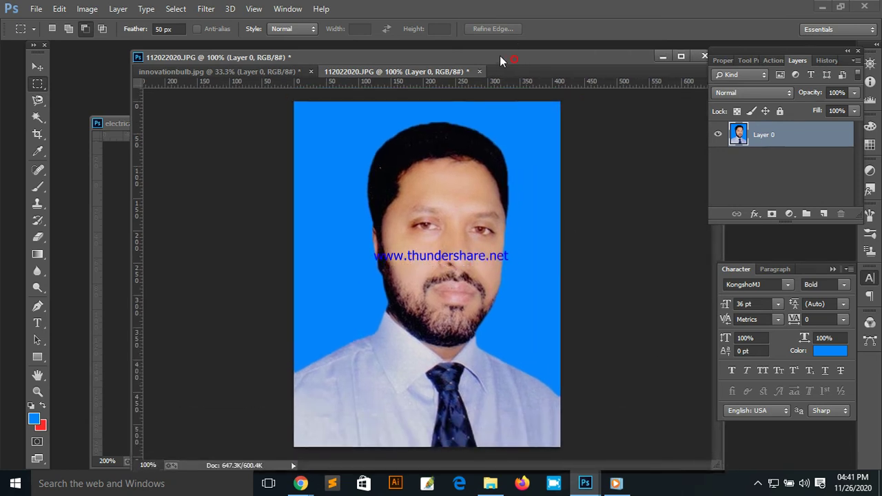
{"action": "left_click_drag", "start_coordinate": [505, 63], "coordinate": [446, 54]}
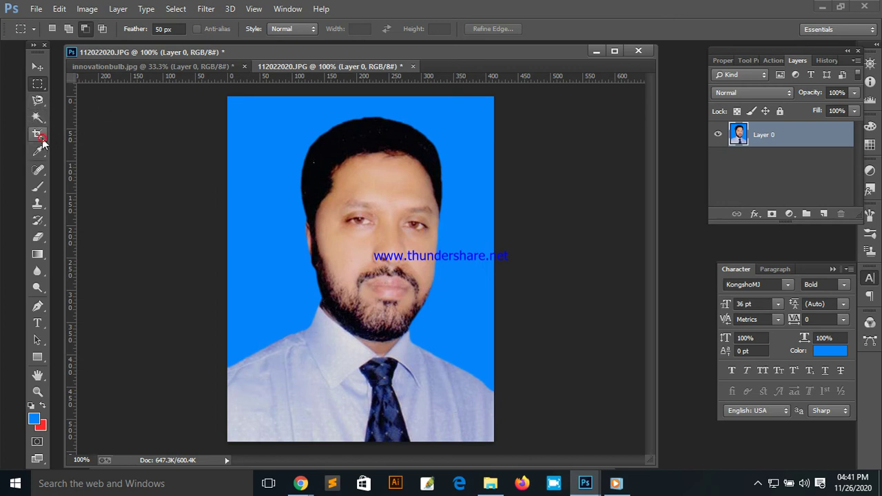
Select the standard rectangular Crop Tool for the portrait
{"action": "left_click", "coordinate": [43, 140]}
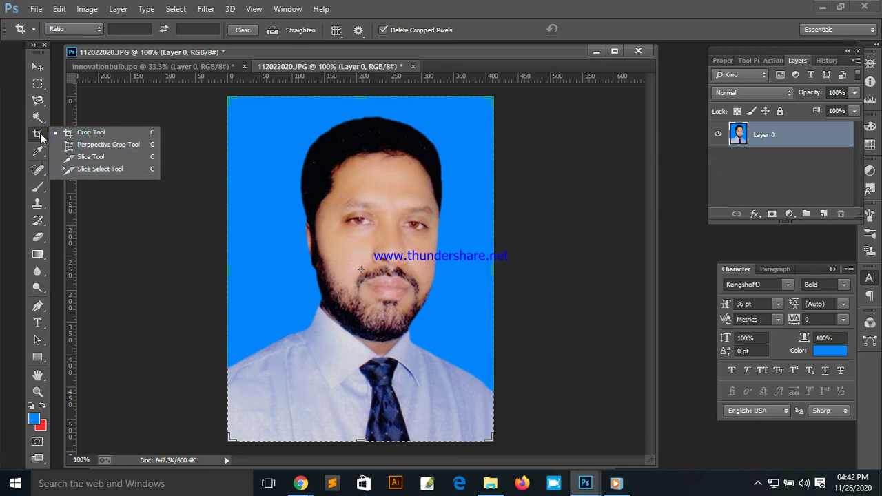
{"action": "left_click", "coordinate": [76, 135]}
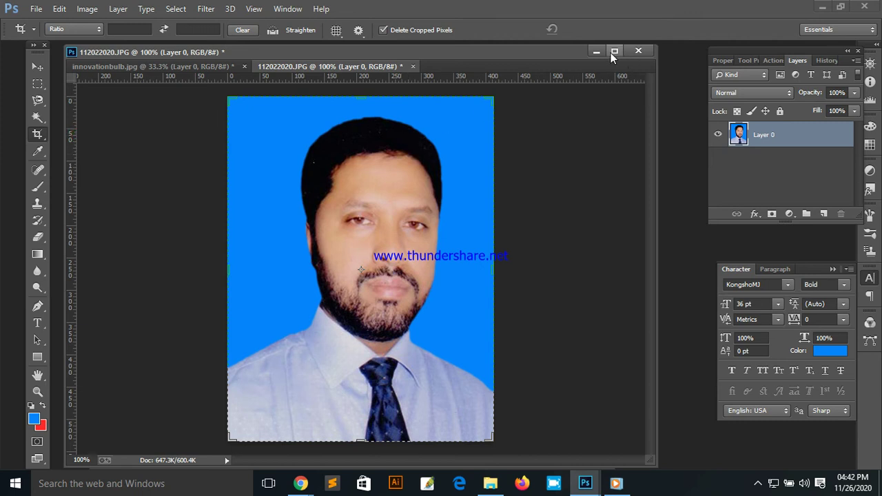
{"action": "left_click", "coordinate": [39, 135]}
Enter a crop ratio width of 2 in the options bar
{"action": "left_click", "coordinate": [100, 31]}
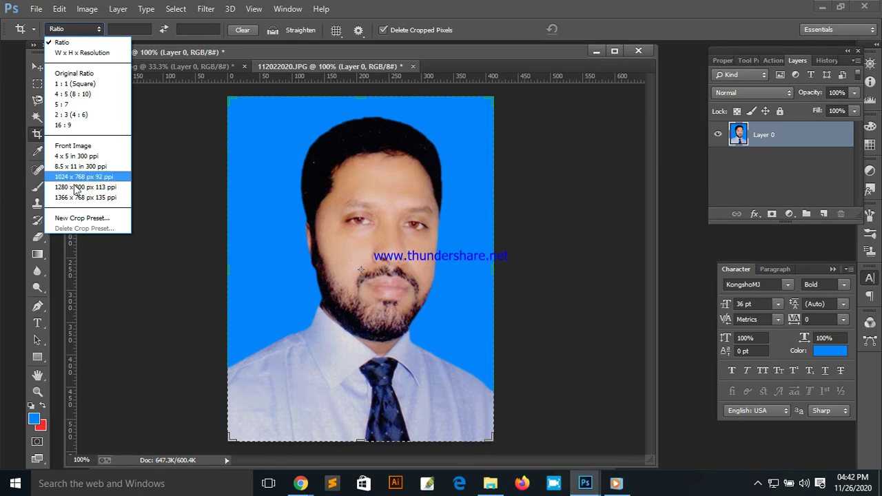
{"action": "left_click", "coordinate": [129, 31]}
{"action": "left_click", "coordinate": [134, 29]}
{"action": "key", "text": "Tab"}
{"action": "key", "text": "Tab"}
{"action": "key", "text": "Tab"}
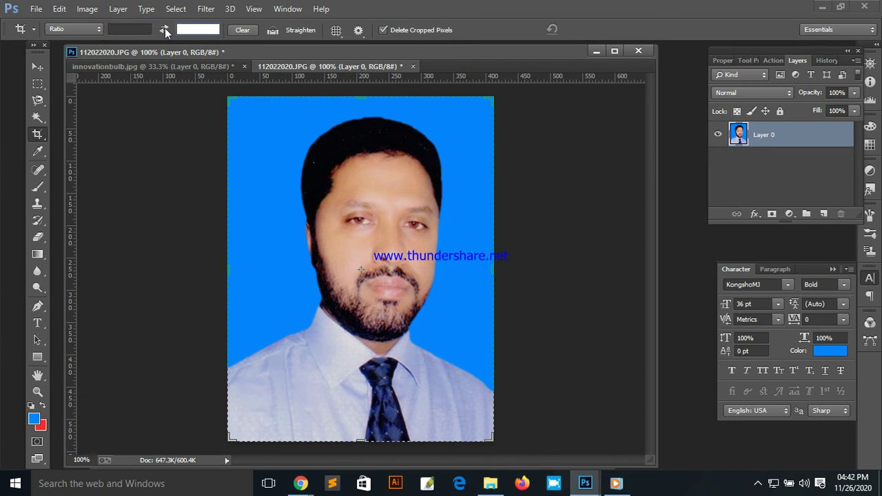
{"action": "left_click", "coordinate": [124, 32]}
{"action": "key", "text": "Tab"}
{"action": "key", "text": "Tab"}
{"action": "key", "text": "Tab"}
{"action": "key", "text": "Tab"}
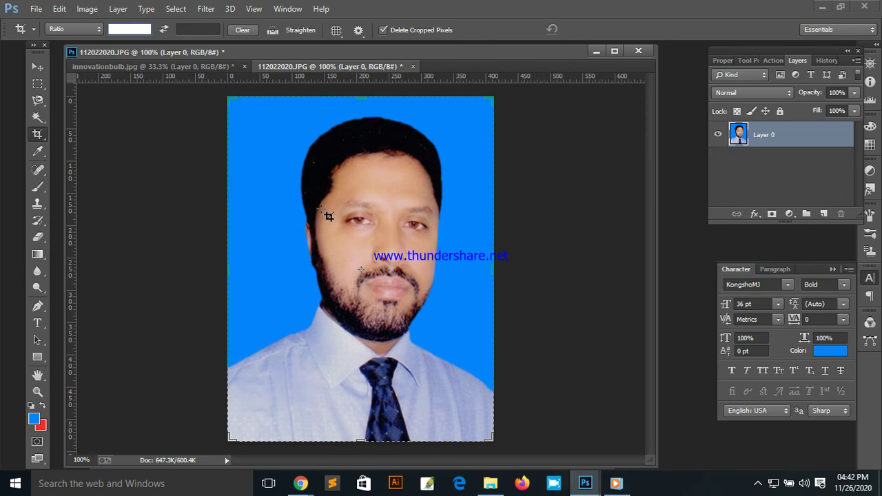
{"action": "type", "text": "2"}
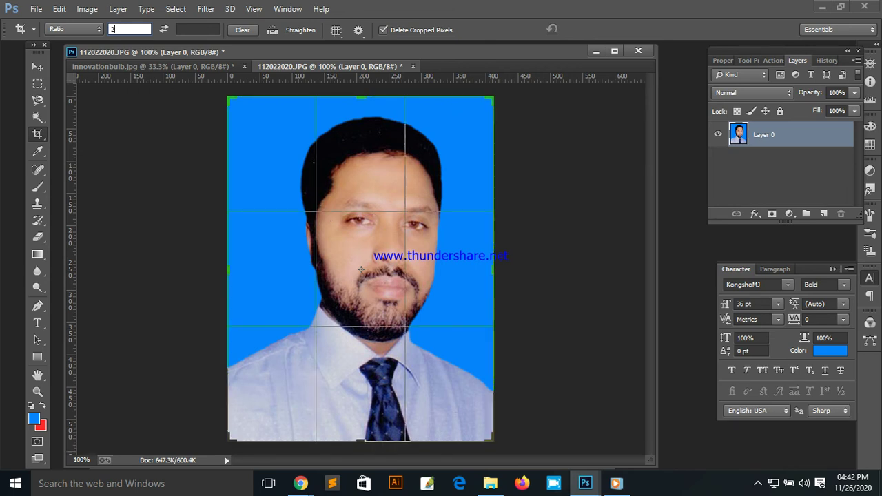
{"action": "type", "text": "in"}
Set the ratio height to 3 and commit the 2:3 crop
{"action": "key", "text": "Tab"}
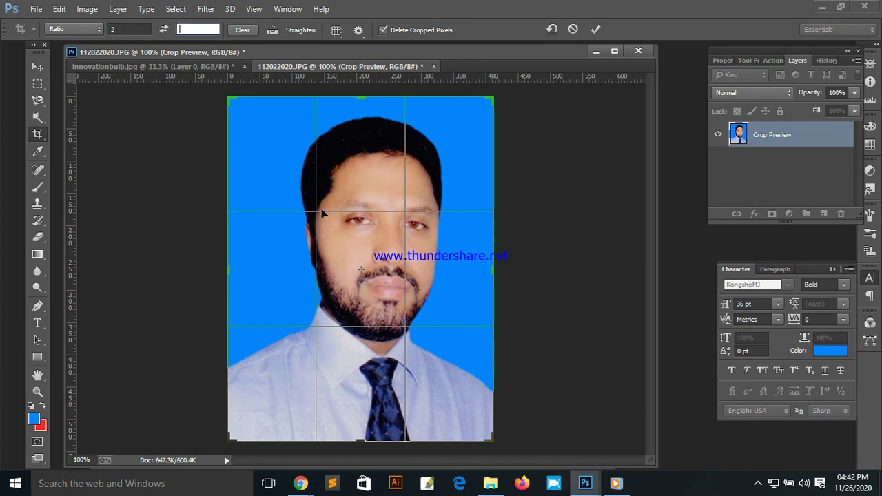
{"action": "type", "text": "3in"}
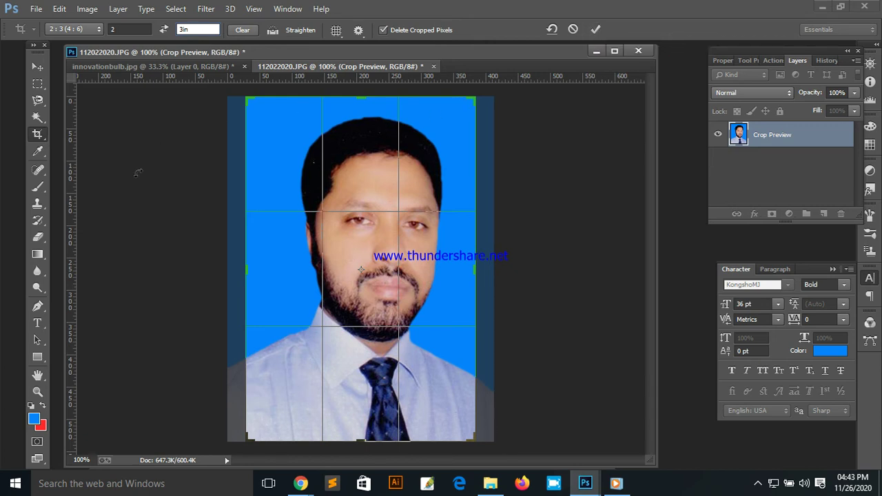
{"action": "key", "text": "Return"}
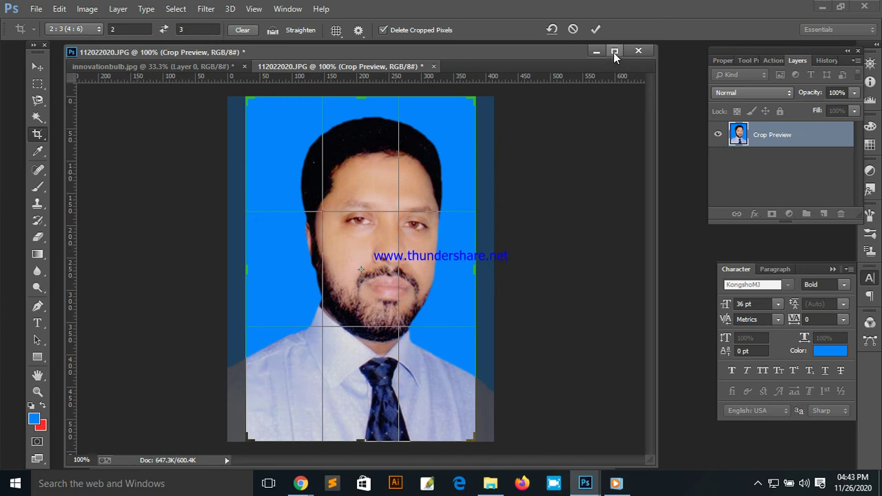
{"action": "left_click", "coordinate": [595, 31]}
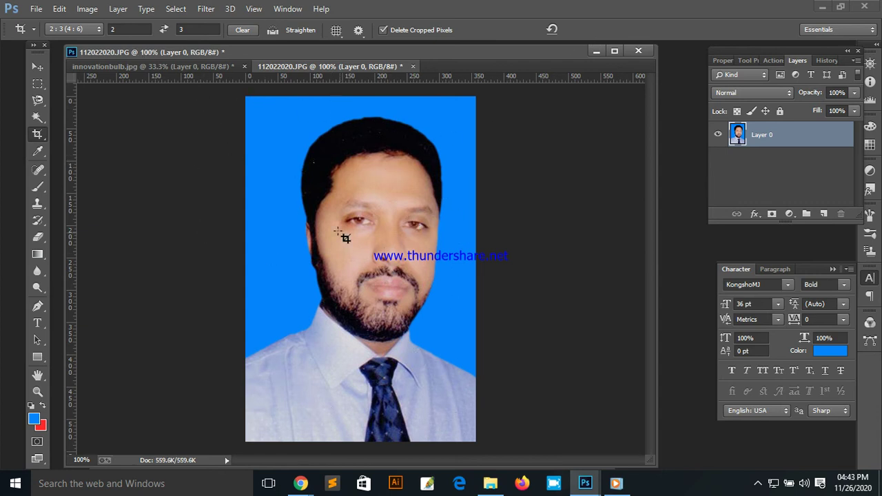
{"action": "left_click", "coordinate": [615, 51]}
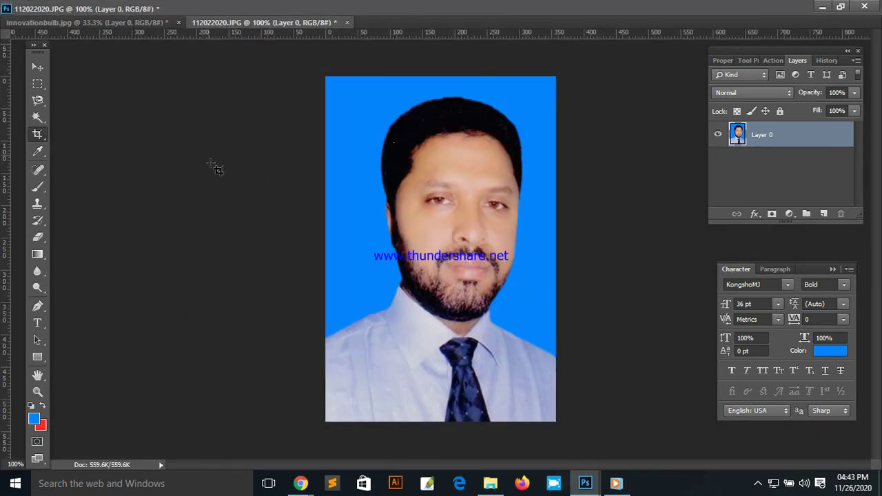
{"action": "left_click", "coordinate": [38, 135]}
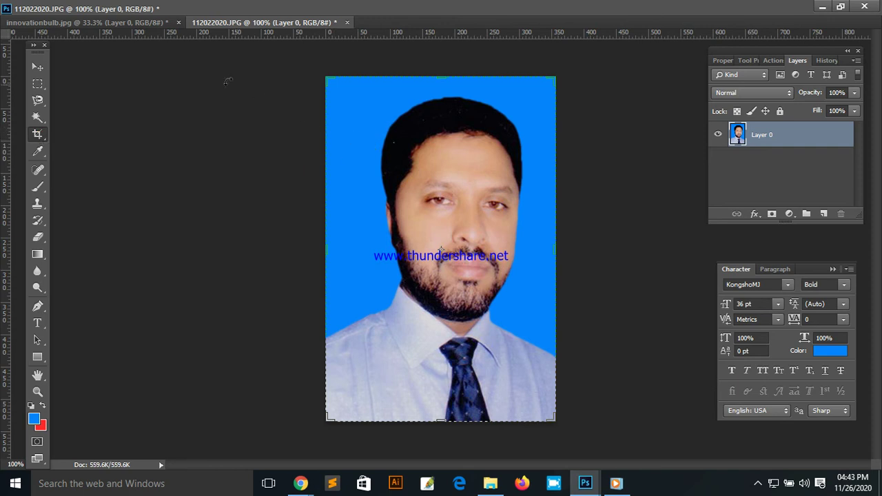
{"action": "left_click", "coordinate": [142, 23]}
{"action": "left_click", "coordinate": [252, 23]}
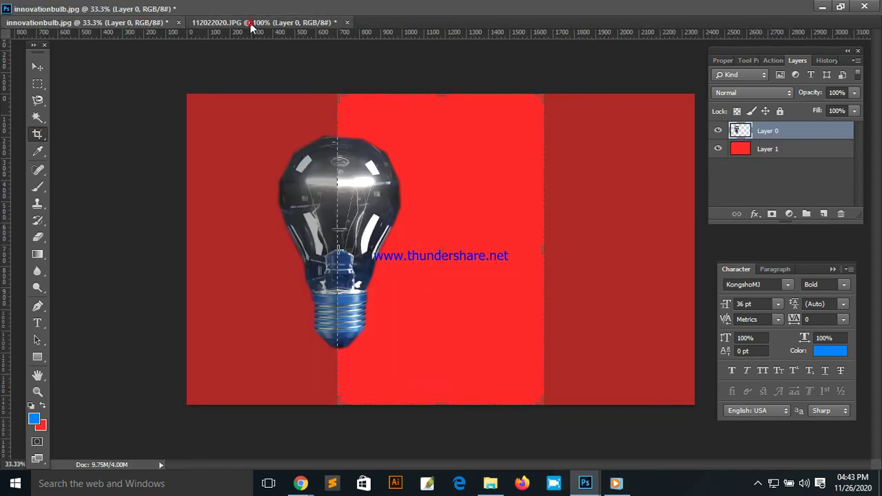
{"action": "key", "text": "ctrl+shift+e"}
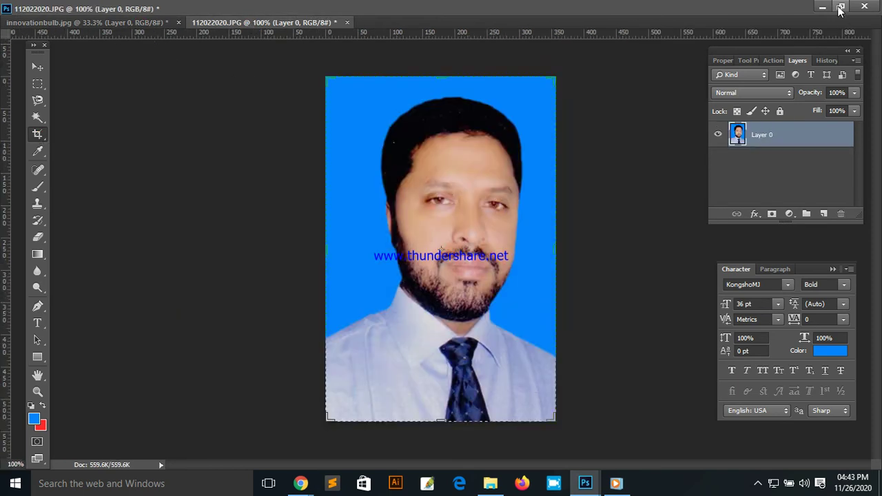
{"action": "left_click", "coordinate": [839, 6]}
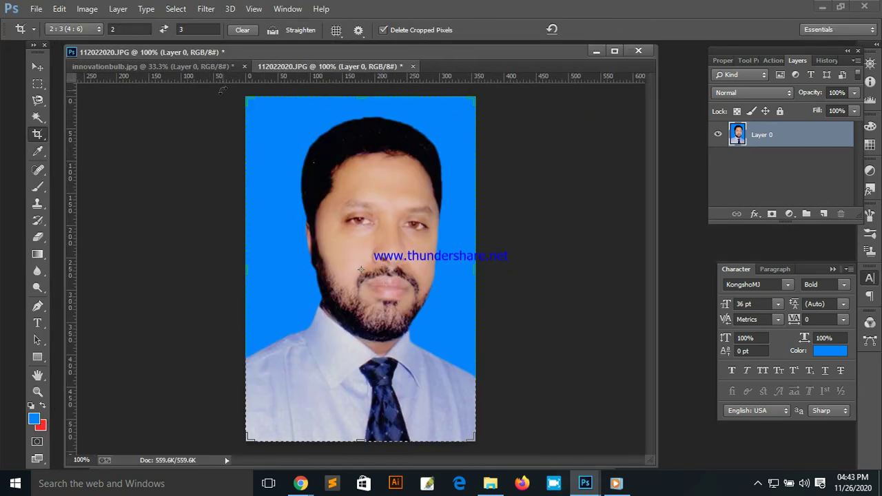
{"action": "left_click", "coordinate": [127, 29]}
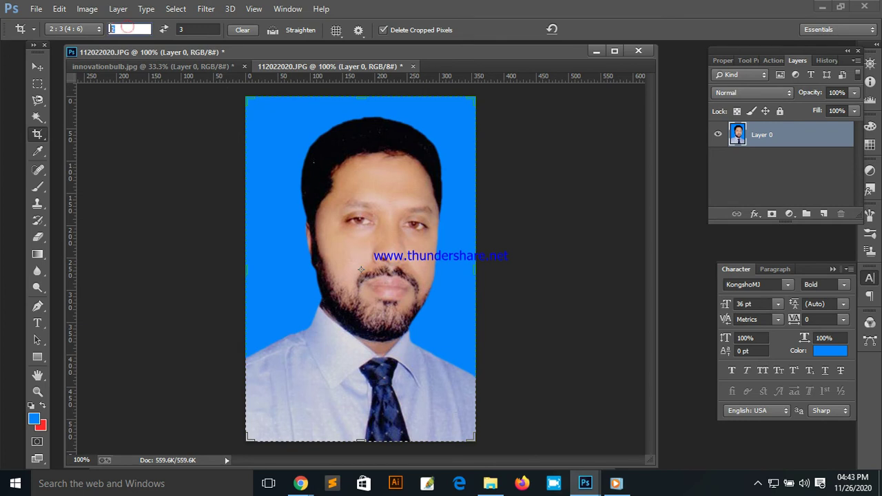
{"action": "left_click", "coordinate": [188, 31]}
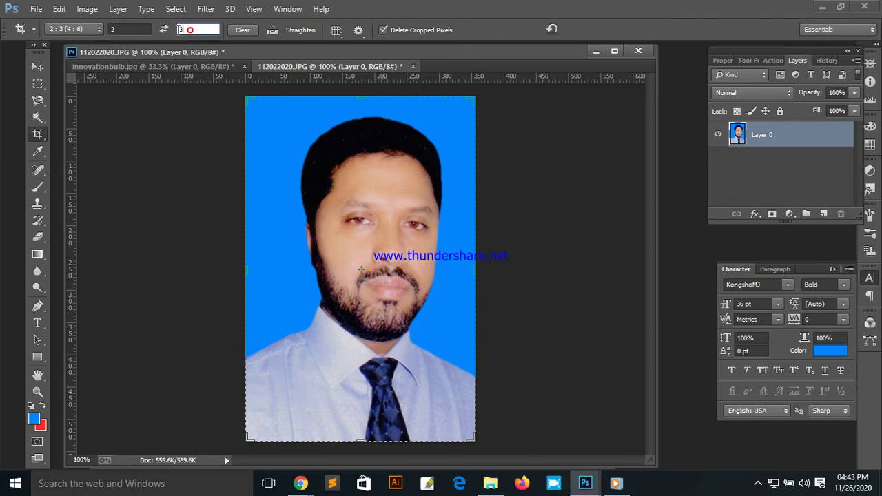
{"action": "left_click", "coordinate": [131, 29]}
{"action": "double_click", "coordinate": [132, 29]}
{"action": "left_click", "coordinate": [183, 28]}
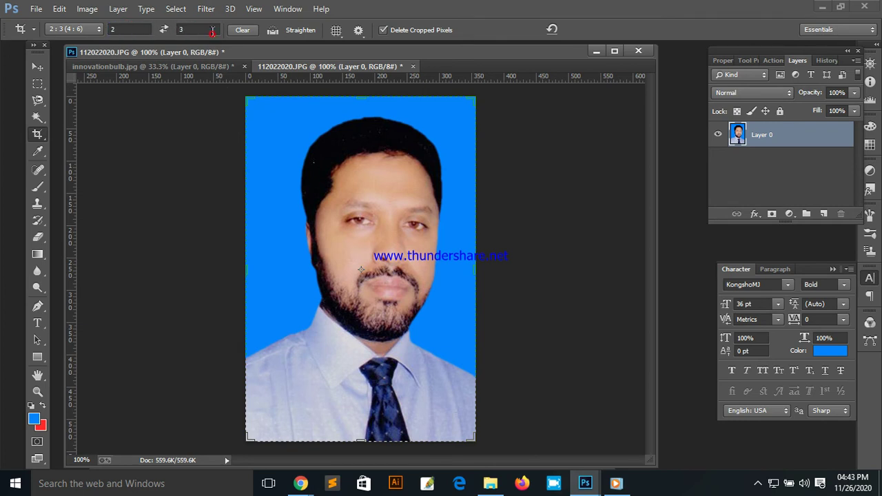
{"action": "left_click", "coordinate": [181, 30]}
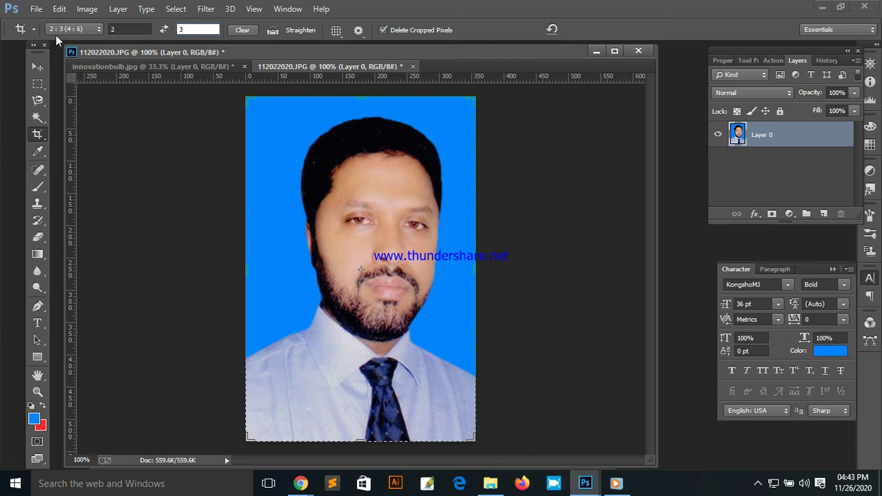
Apply the 5:7 crop ratio preset to the portrait and bring the crop box back
{"action": "left_click", "coordinate": [98, 29]}
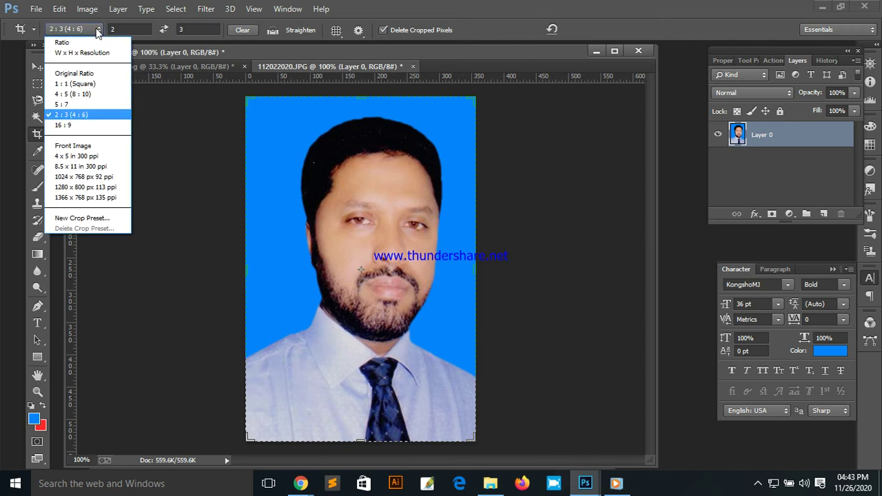
{"action": "left_click", "coordinate": [69, 105]}
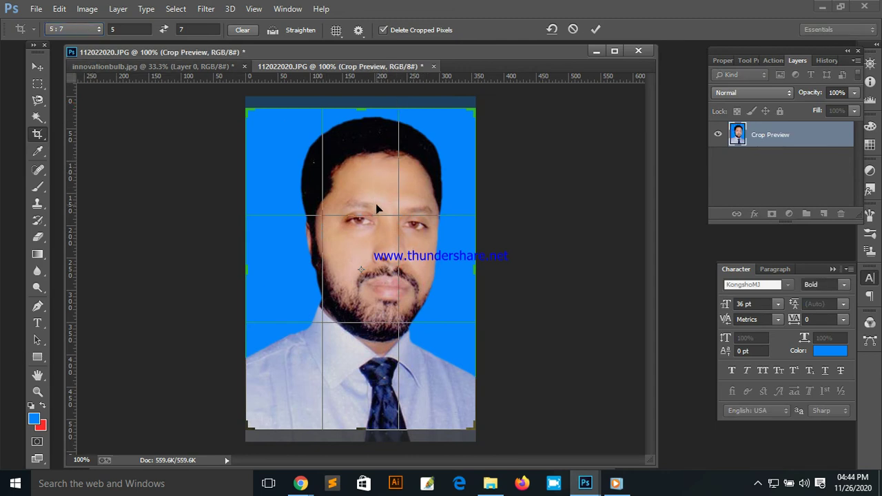
{"action": "left_click", "coordinate": [596, 30]}
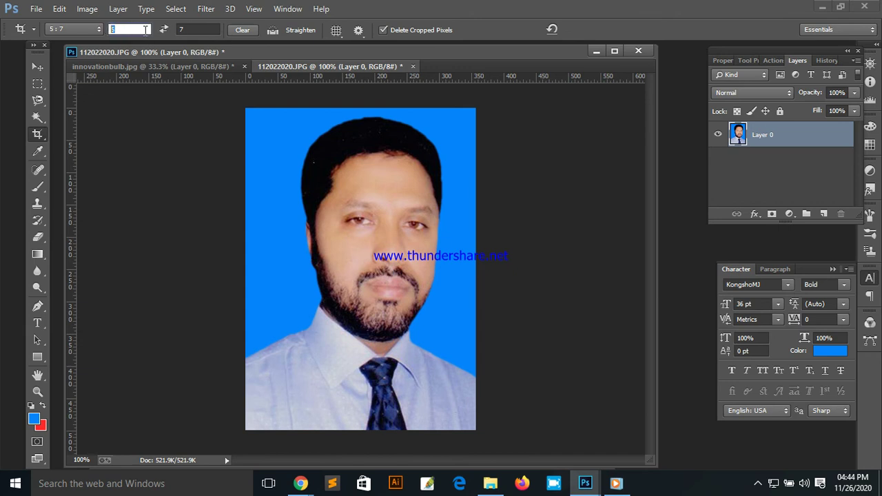
{"action": "left_click", "coordinate": [197, 30]}
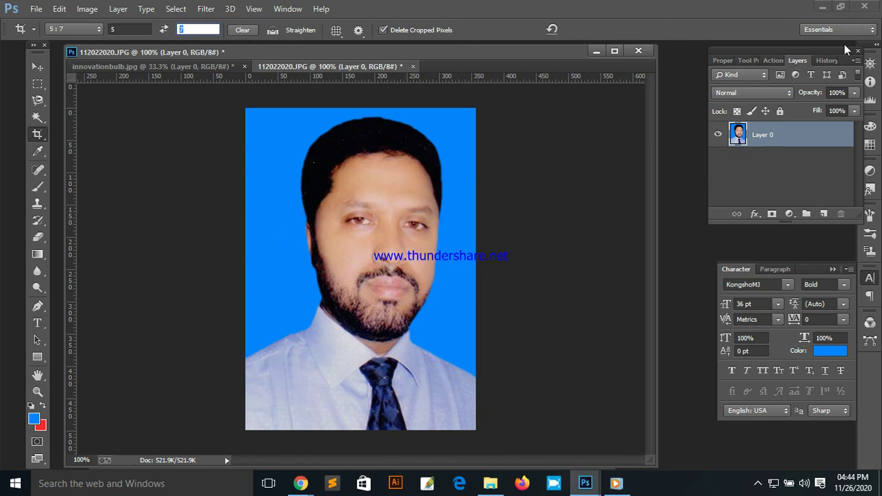
{"action": "left_click", "coordinate": [865, 31]}
{"action": "left_click", "coordinate": [865, 34]}
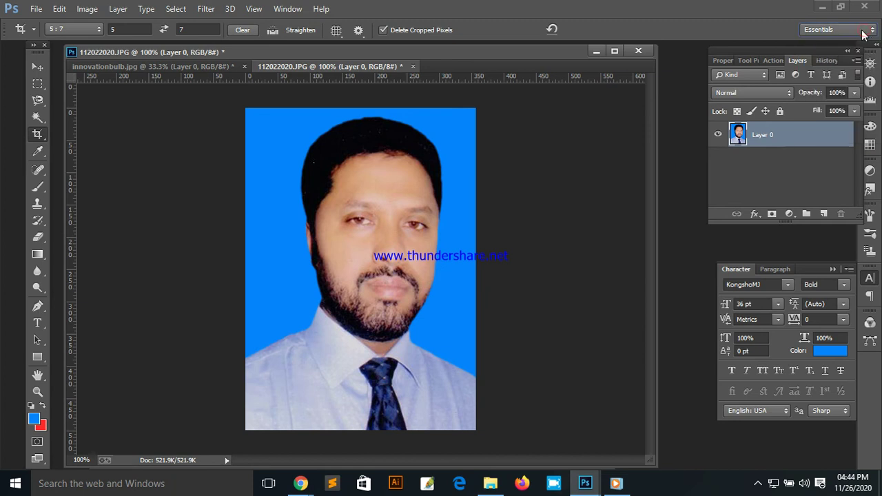
{"action": "left_click", "coordinate": [40, 136]}
Switch to the Perspective Crop Tool with 300 × 300 px output at 300 resolution
{"action": "right_click", "coordinate": [41, 140]}
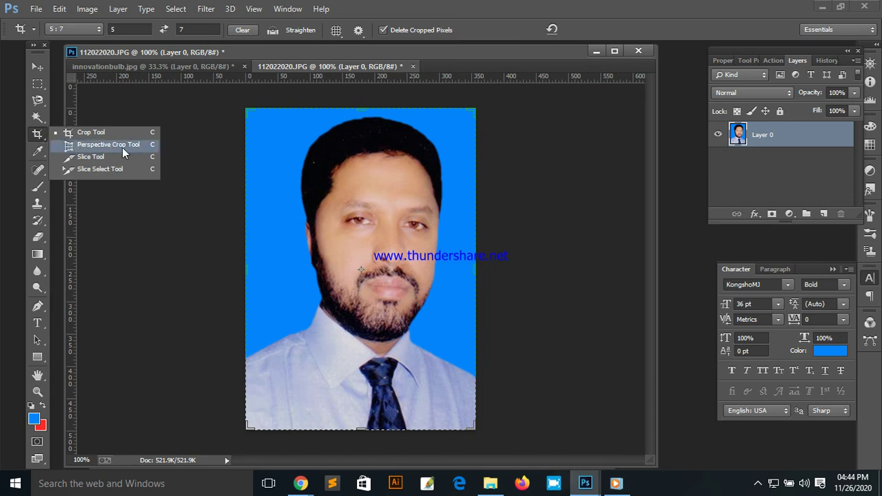
{"action": "left_click", "coordinate": [125, 145]}
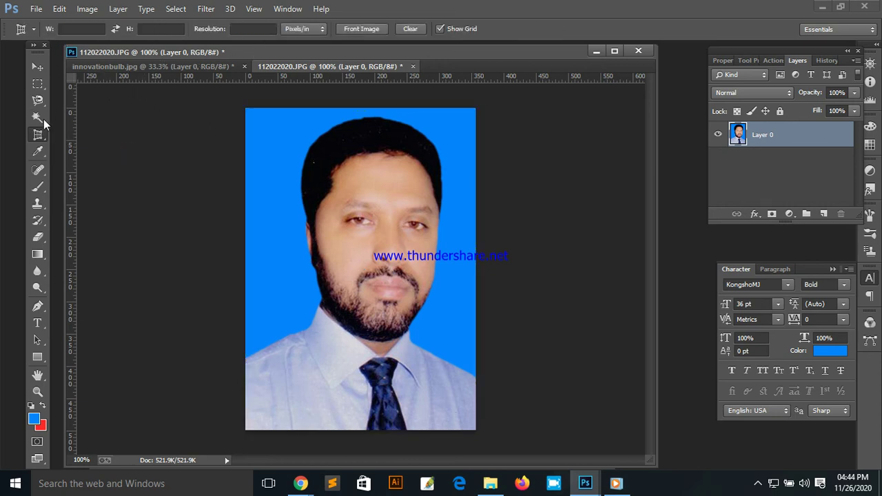
{"action": "left_click", "coordinate": [96, 29]}
{"action": "type", "text": "3"}
{"action": "key", "text": "Tab"}
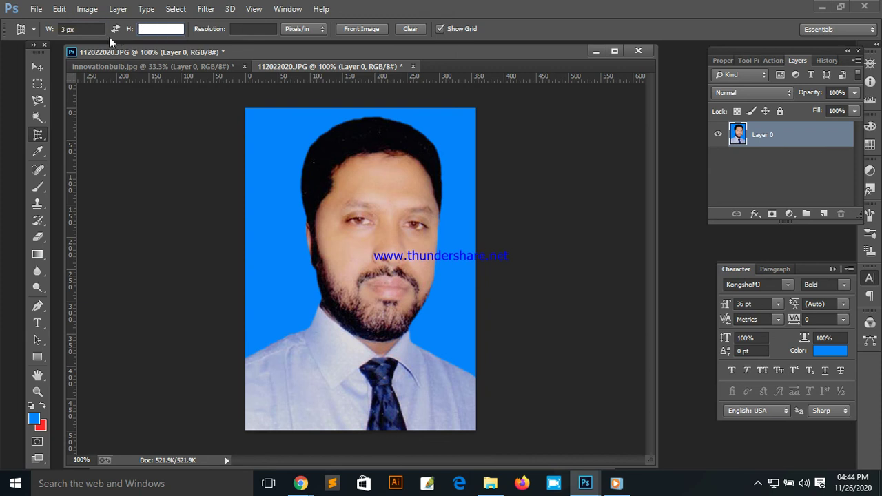
{"action": "key", "text": "shift+Tab"}
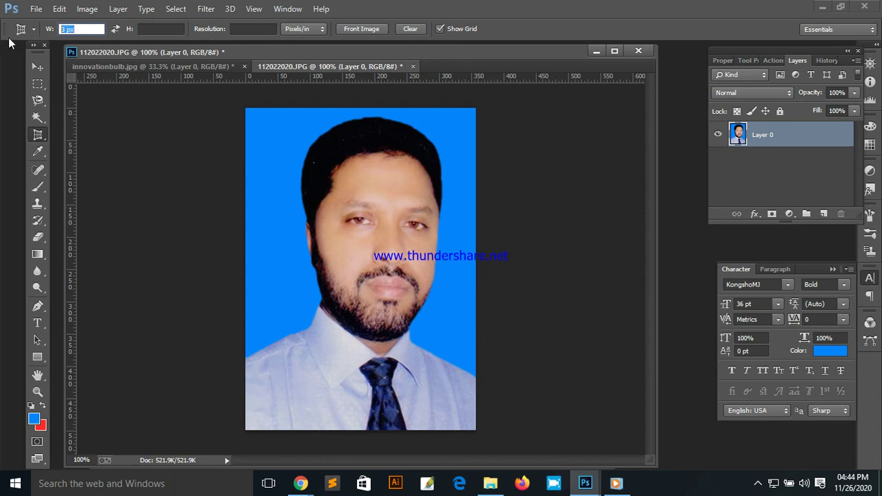
{"action": "type", "text": "100"}
{"action": "left_click_drag", "start_coordinate": [92, 31], "coordinate": [60, 29]}
{"action": "key", "text": "Tab"}
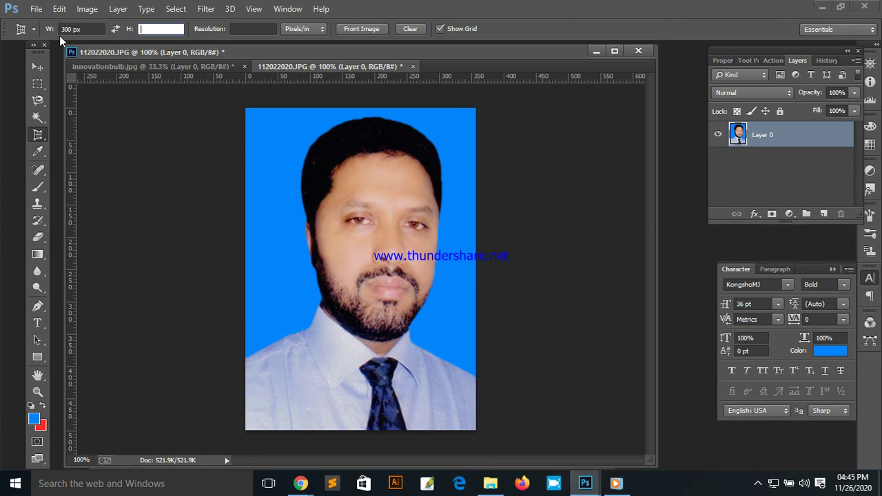
{"action": "type", "text": "300px"}
{"action": "left_click", "coordinate": [246, 30]}
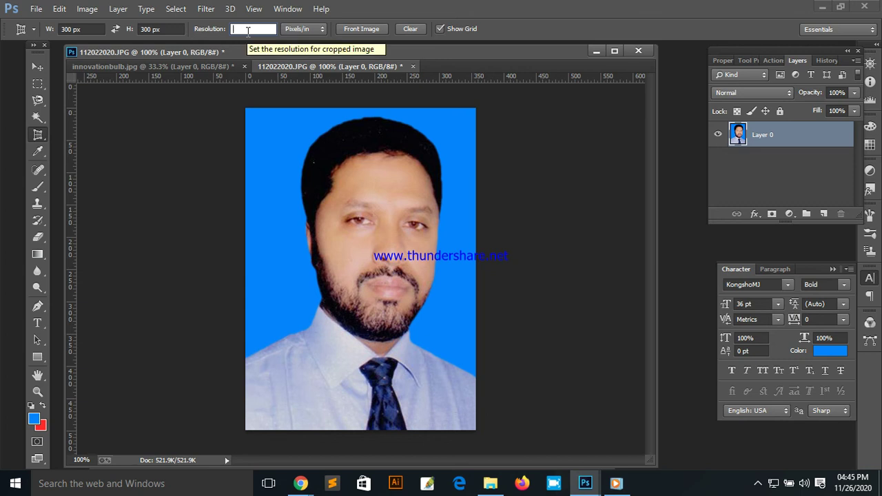
{"action": "type", "text": "300"}
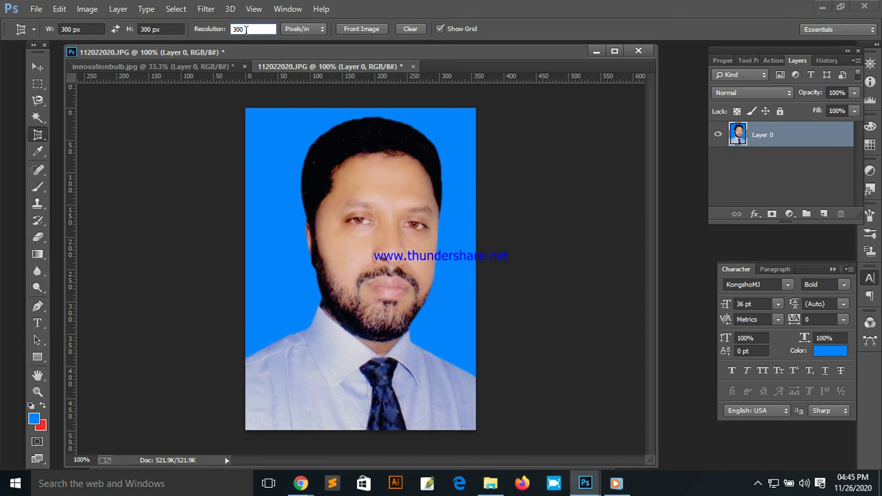
{"action": "key", "text": "Return"}
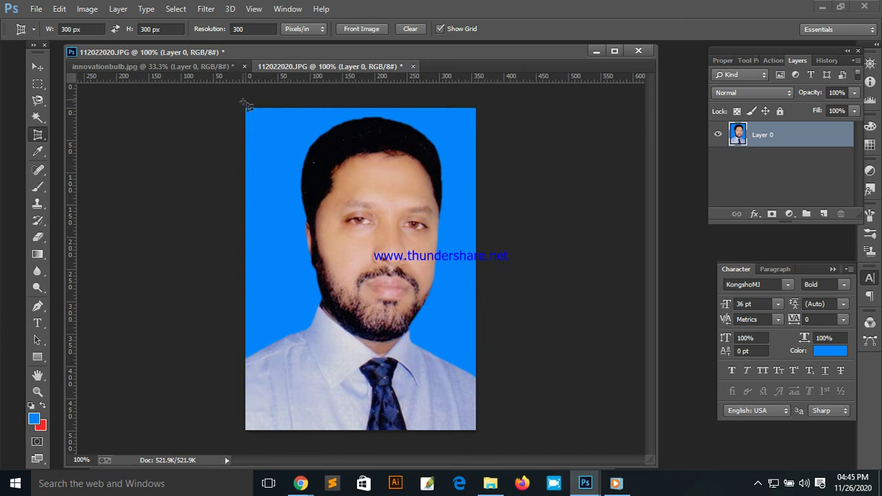
Drag a perspective crop frame across the whole portrait
{"action": "mouse_move", "coordinate": [246, 108]}
{"action": "left_mouse_down"}
{"action": "mouse_move", "coordinate": [659, 405]}
{"action": "mouse_move", "coordinate": [572, 434]}
{"action": "mouse_move", "coordinate": [597, 442]}
{"action": "left_mouse_up"}
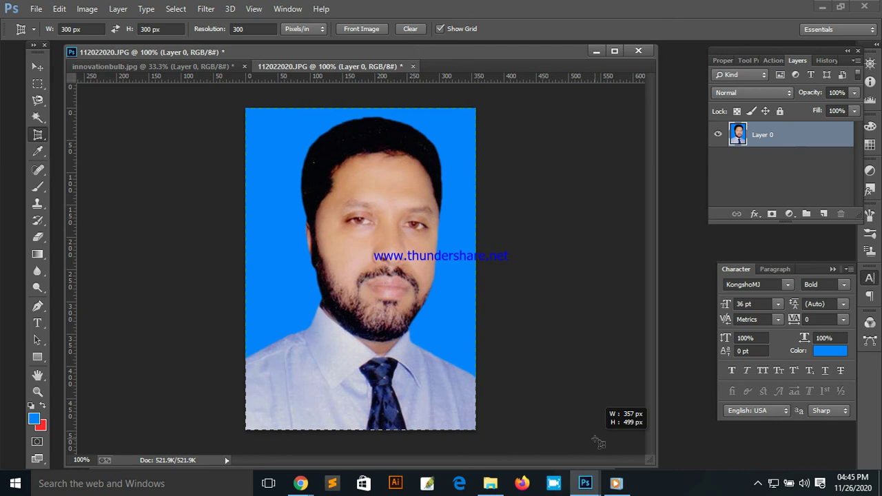
{"action": "left_click_drag", "start_coordinate": [598, 441], "coordinate": [609, 446]}
{"action": "left_click", "coordinate": [609, 447]}
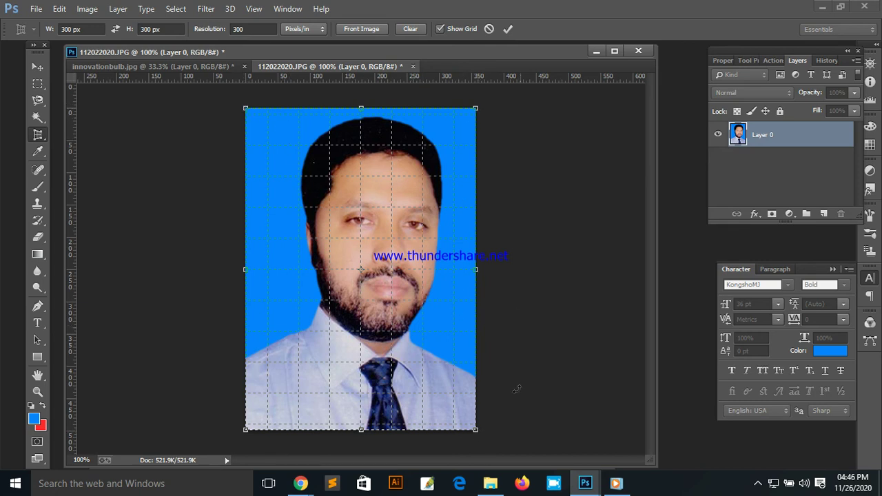
Skew the perspective crop box, pulling its top-left corner left of the photo, and commit the crop
{"action": "mouse_move", "coordinate": [479, 433]}
{"action": "left_mouse_down"}
{"action": "mouse_move", "coordinate": [472, 422]}
{"action": "mouse_move", "coordinate": [475, 430]}
{"action": "left_mouse_up"}
{"action": "left_click_drag", "start_coordinate": [476, 430], "coordinate": [474, 434]}
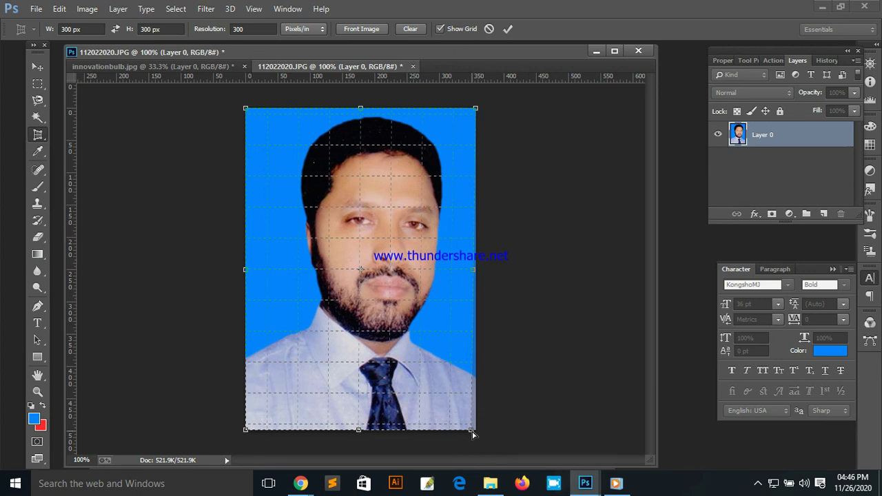
{"action": "mouse_move", "coordinate": [472, 431]}
{"action": "left_mouse_down"}
{"action": "mouse_move", "coordinate": [473, 347]}
{"action": "mouse_move", "coordinate": [452, 400]}
{"action": "mouse_move", "coordinate": [441, 374]}
{"action": "mouse_move", "coordinate": [471, 422]}
{"action": "left_mouse_up"}
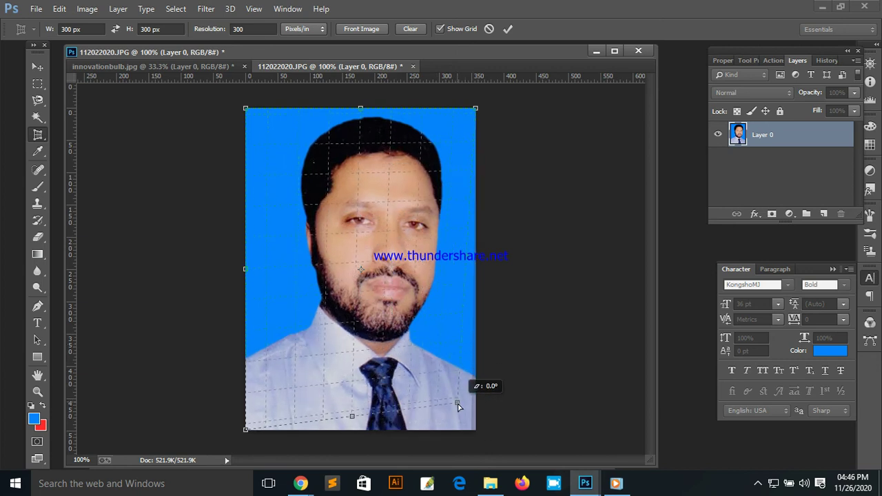
{"action": "left_click_drag", "start_coordinate": [471, 422], "coordinate": [472, 427]}
{"action": "left_click_drag", "start_coordinate": [247, 110], "coordinate": [203, 111]}
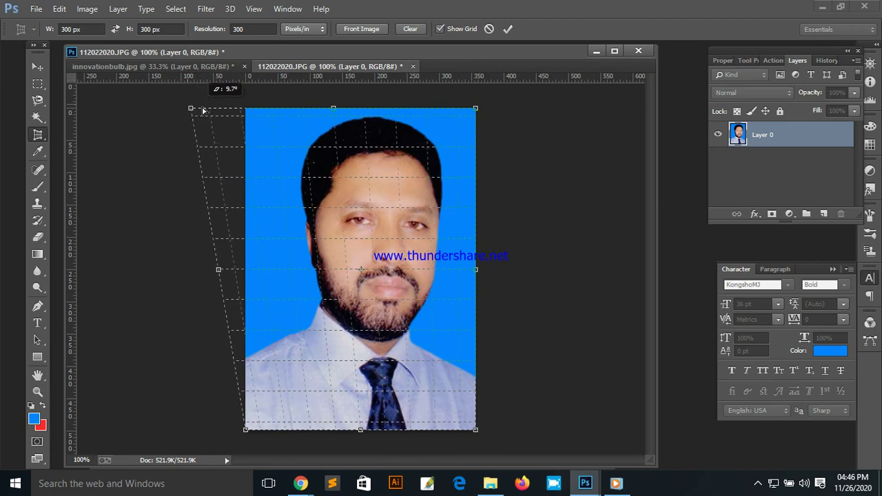
{"action": "left_click_drag", "start_coordinate": [204, 110], "coordinate": [198, 109]}
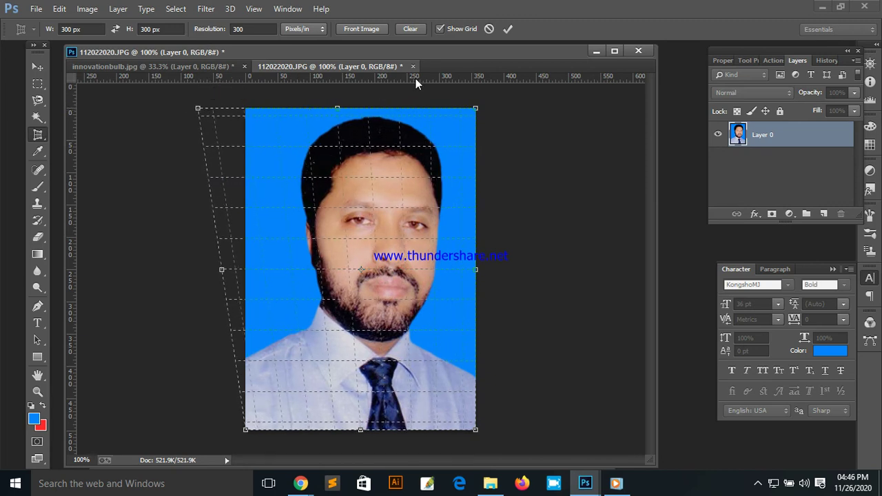
{"action": "left_click", "coordinate": [507, 30]}
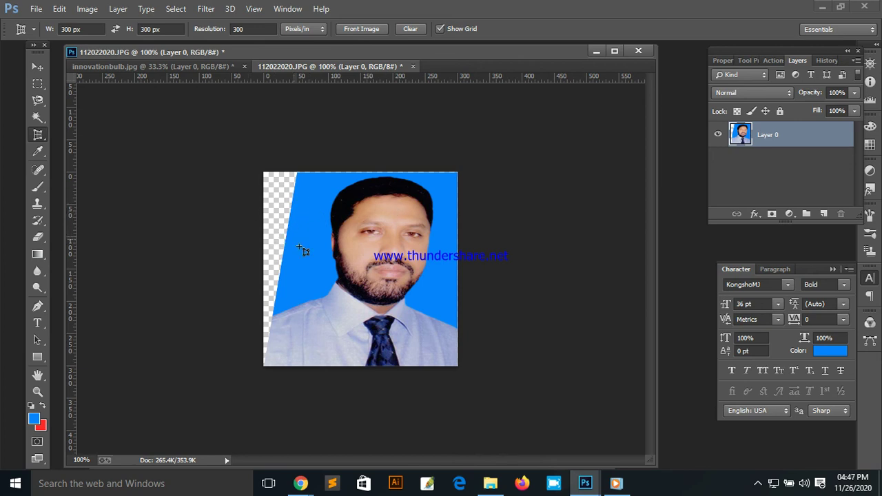
Switch to the Slice Tool from the crop tool group
{"action": "left_click", "coordinate": [40, 149]}
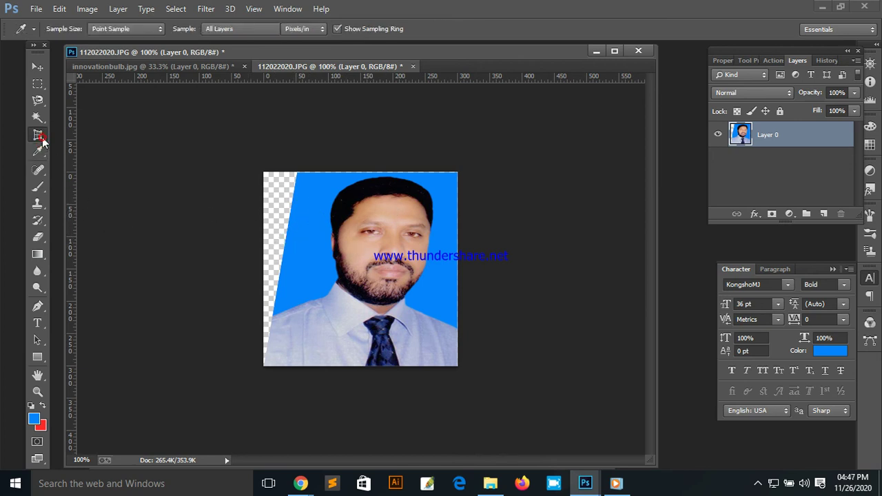
{"action": "left_click", "coordinate": [43, 141]}
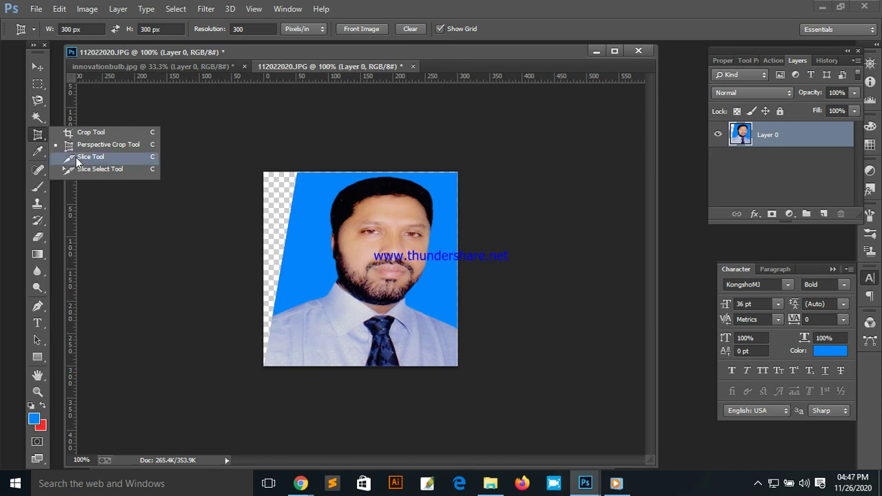
{"action": "left_click", "coordinate": [103, 157]}
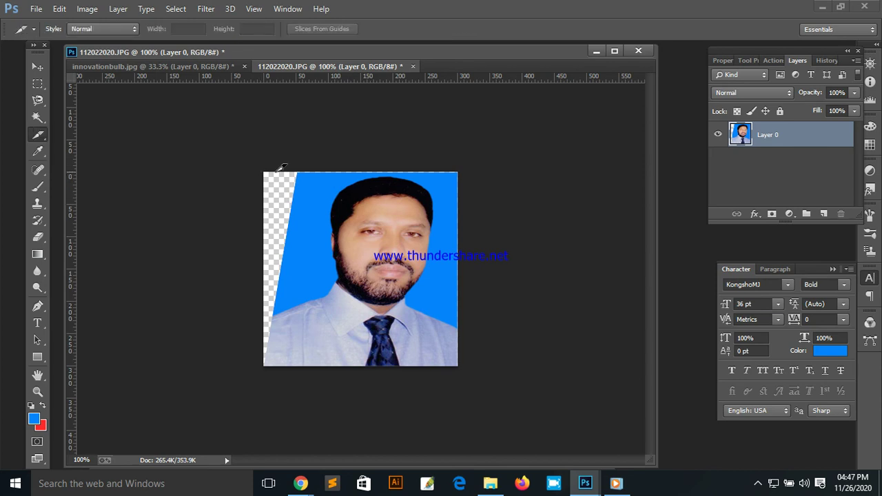
Draw a slice framing the face and shoulders, trim its edges, and choose the Slice Select Tool
{"action": "left_click_drag", "start_coordinate": [266, 344], "coordinate": [462, 193]}
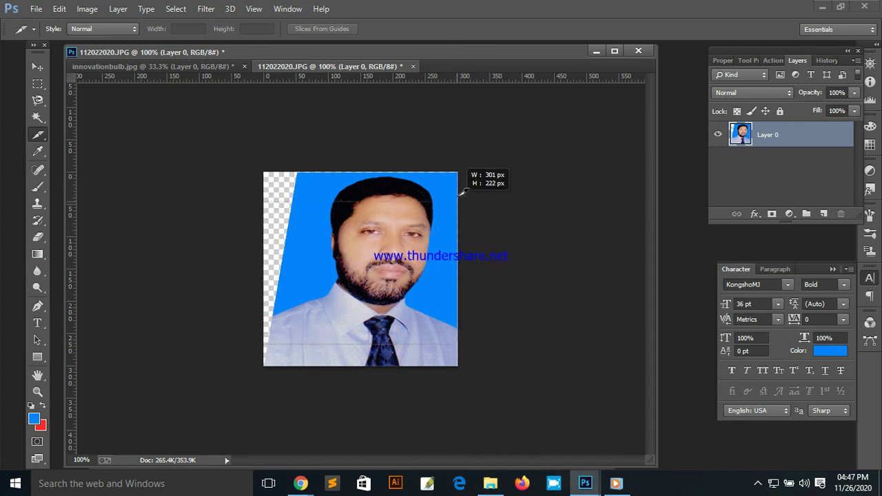
{"action": "mouse_move", "coordinate": [462, 193]}
{"action": "left_mouse_down"}
{"action": "mouse_move", "coordinate": [398, 211]}
{"action": "mouse_move", "coordinate": [459, 167]}
{"action": "mouse_move", "coordinate": [447, 171]}
{"action": "left_mouse_up"}
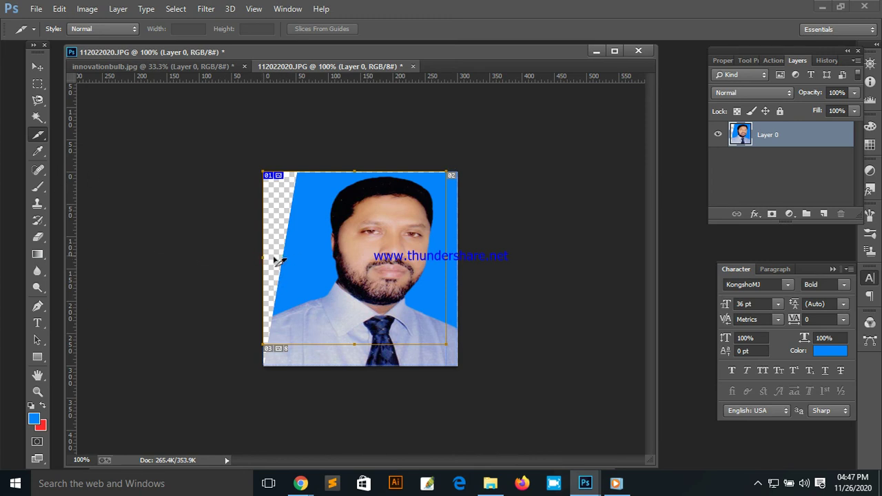
{"action": "left_click_drag", "start_coordinate": [264, 258], "coordinate": [295, 259]}
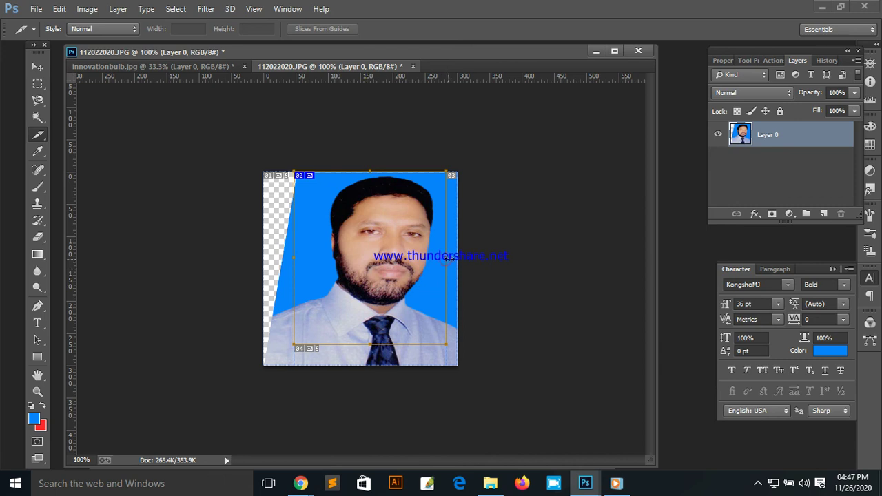
{"action": "left_click_drag", "start_coordinate": [448, 258], "coordinate": [452, 257]}
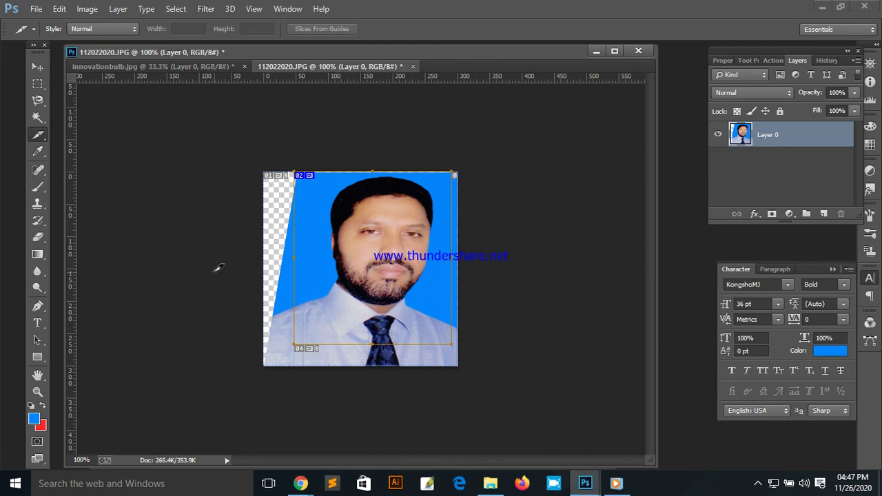
{"action": "right_click", "coordinate": [43, 138]}
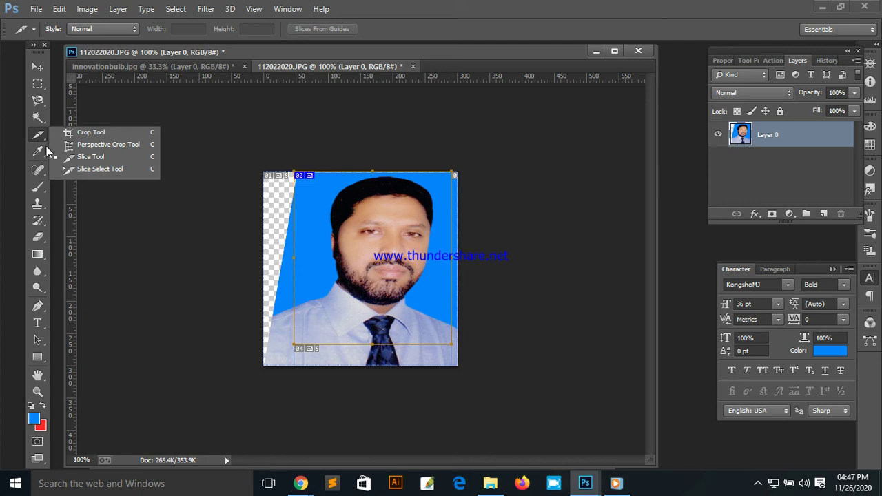
{"action": "left_click", "coordinate": [97, 169]}
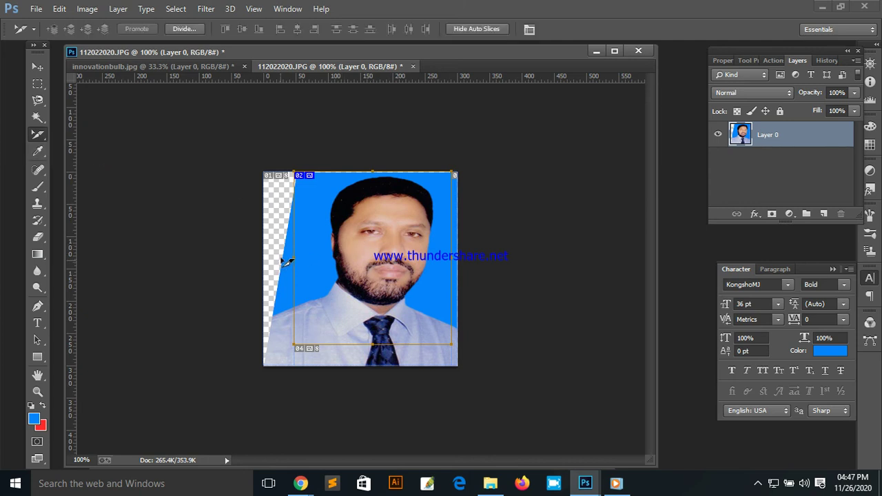
{"action": "left_click", "coordinate": [36, 9]}
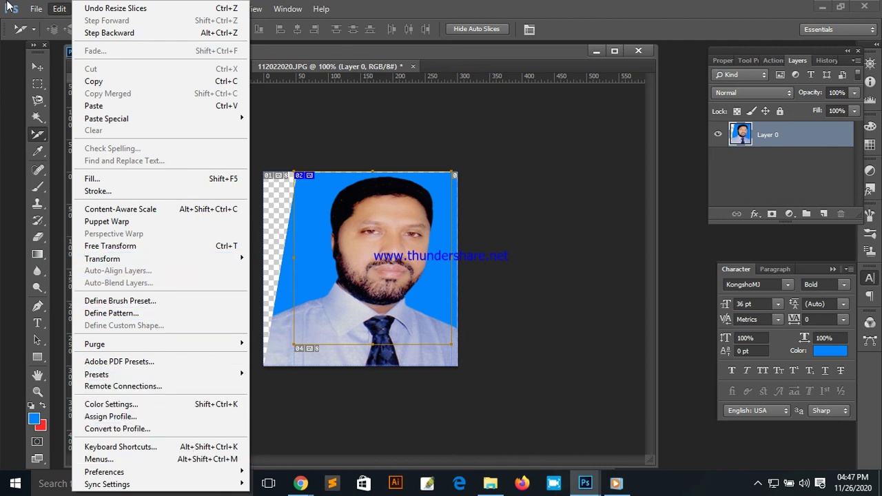
{"action": "left_click", "coordinate": [34, 10]}
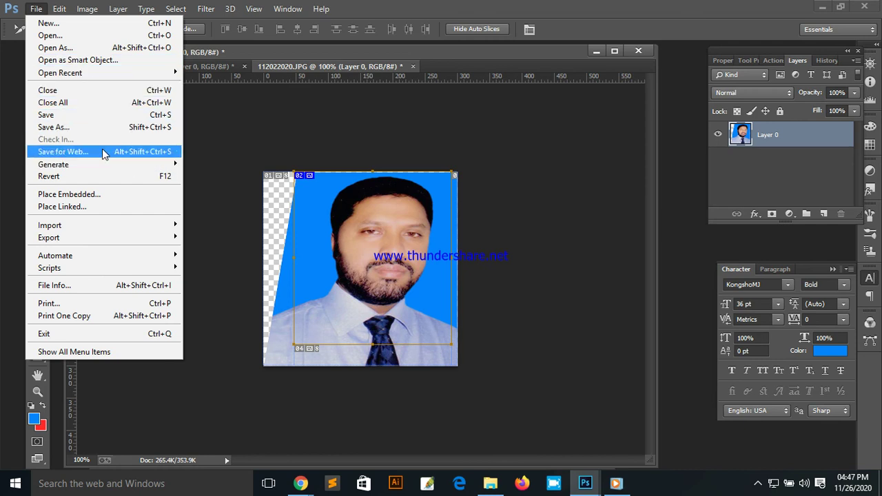
{"action": "left_click", "coordinate": [58, 116]}
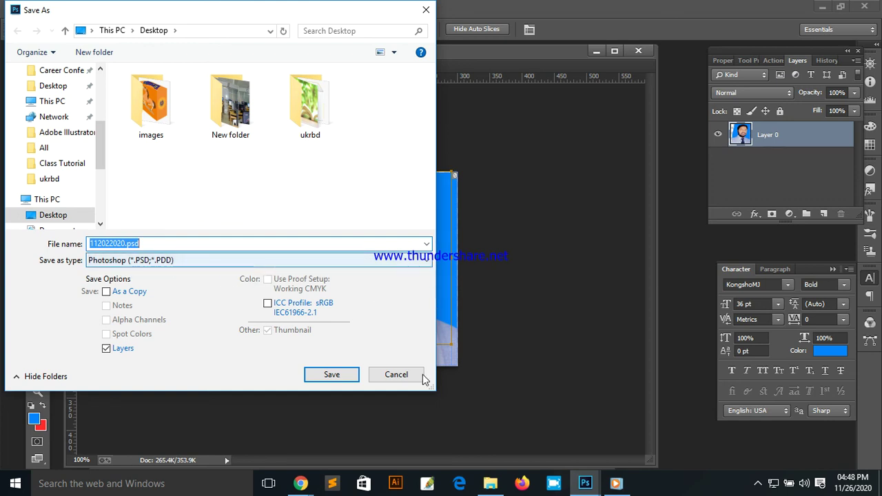
{"action": "left_click", "coordinate": [397, 376]}
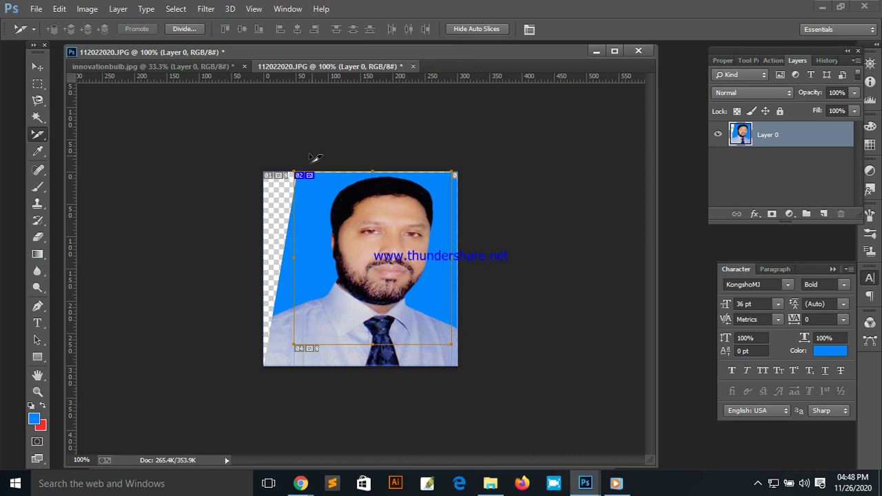
Use the Rectangular Marquee tool on the portrait and confirm with Enter
{"action": "left_click", "coordinate": [37, 86]}
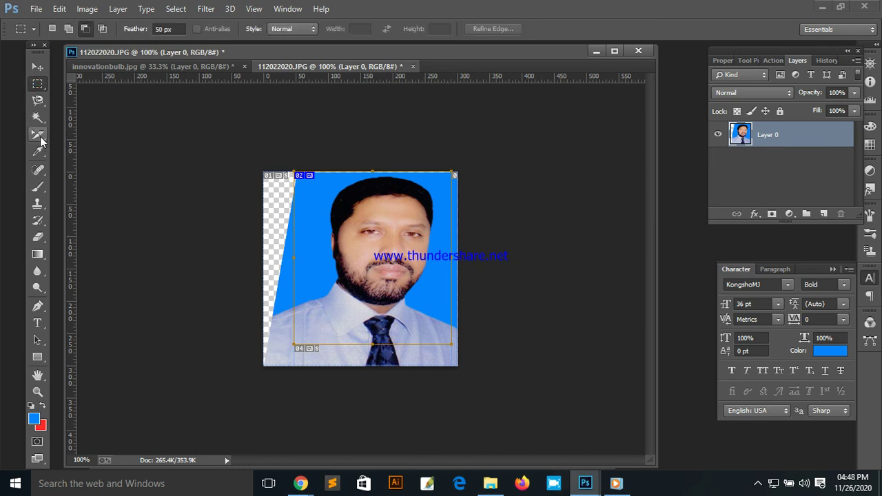
{"action": "left_click", "coordinate": [209, 128]}
{"action": "key", "text": "Return"}
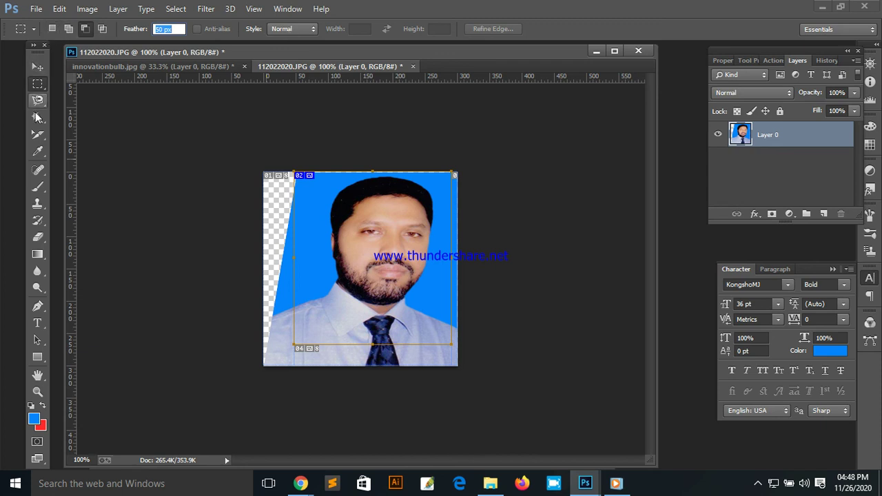
Return to the Slice tool and hide the auto slices, leaving only user slice 02 visible
{"action": "left_click", "coordinate": [38, 134]}
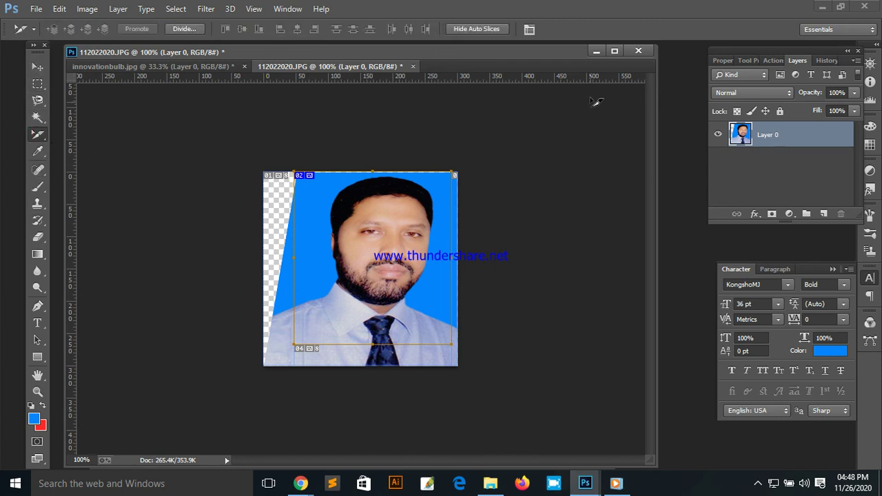
{"action": "left_click", "coordinate": [477, 30]}
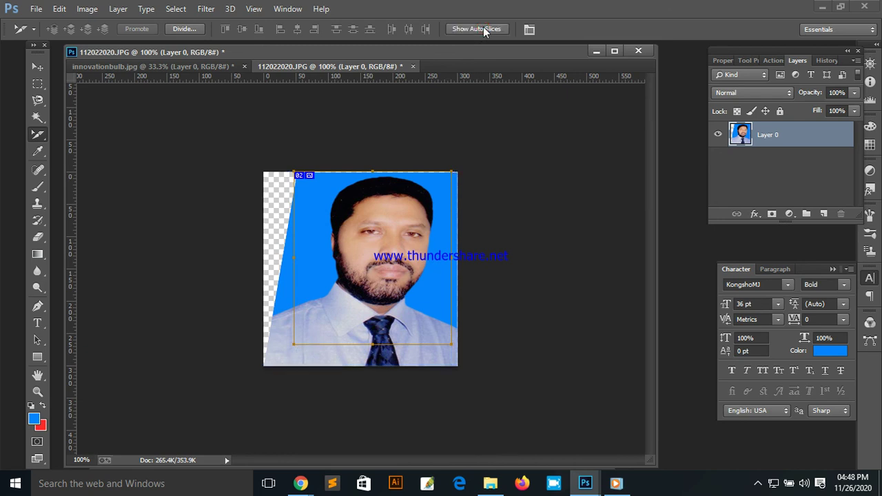
{"action": "left_click", "coordinate": [471, 29]}
{"action": "left_click", "coordinate": [474, 29]}
{"action": "left_click", "coordinate": [28, 29]}
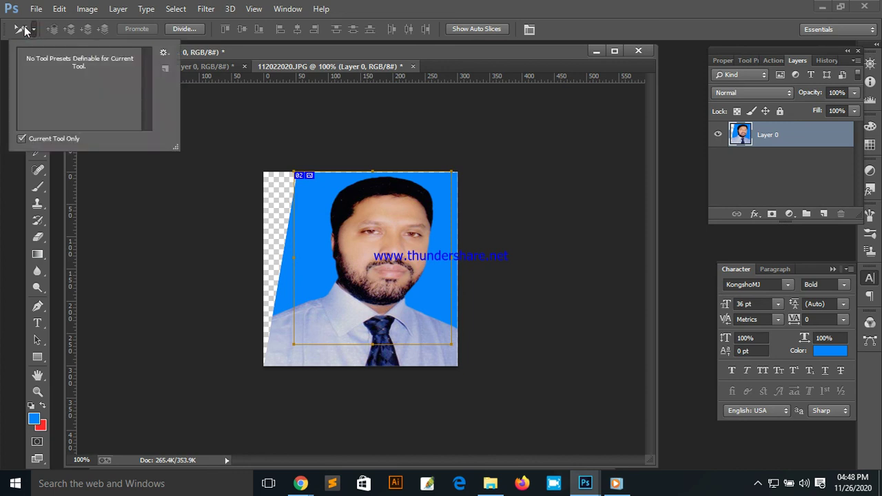
{"action": "left_click", "coordinate": [30, 29]}
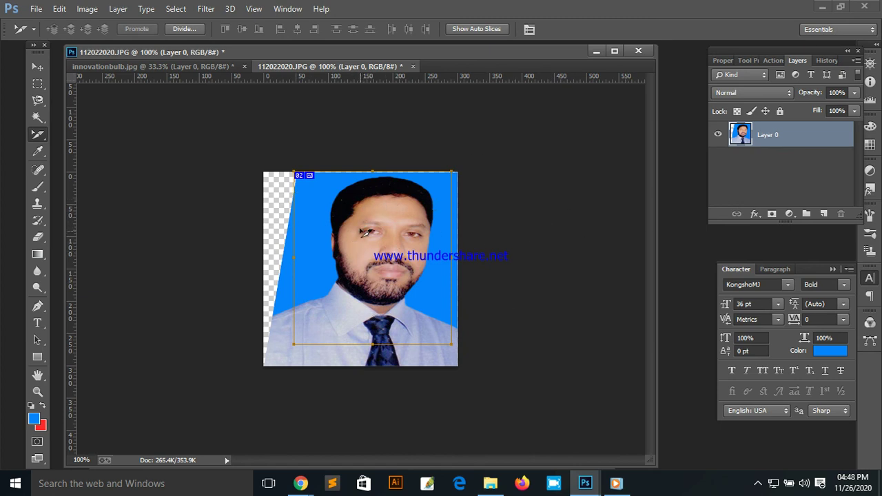
{"action": "left_click", "coordinate": [35, 9]}
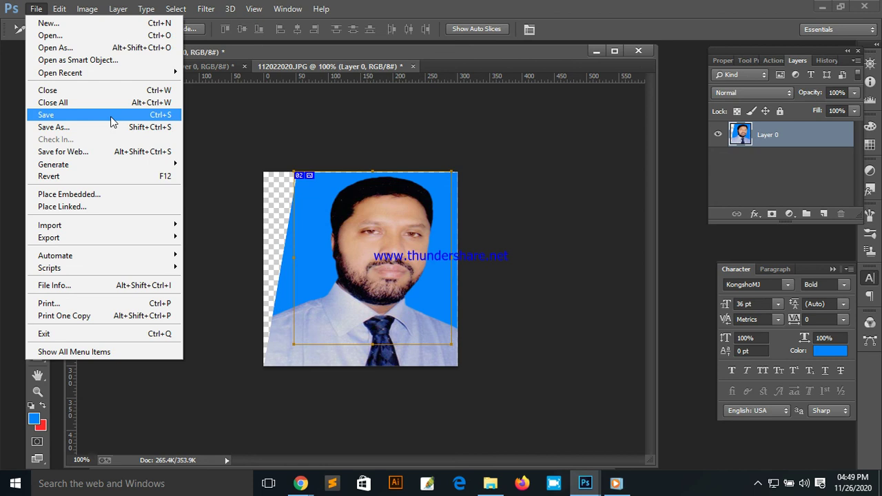
Start Save As and set the file type to JPEG
{"action": "left_click", "coordinate": [112, 119]}
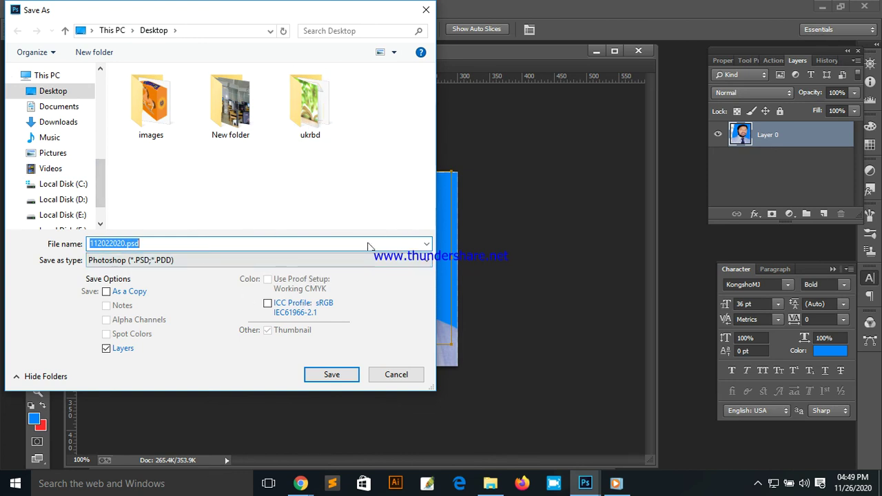
{"action": "mouse_move", "coordinate": [218, 12]}
{"action": "left_mouse_down"}
{"action": "mouse_move", "coordinate": [399, 5]}
{"action": "mouse_move", "coordinate": [397, 12]}
{"action": "left_mouse_up"}
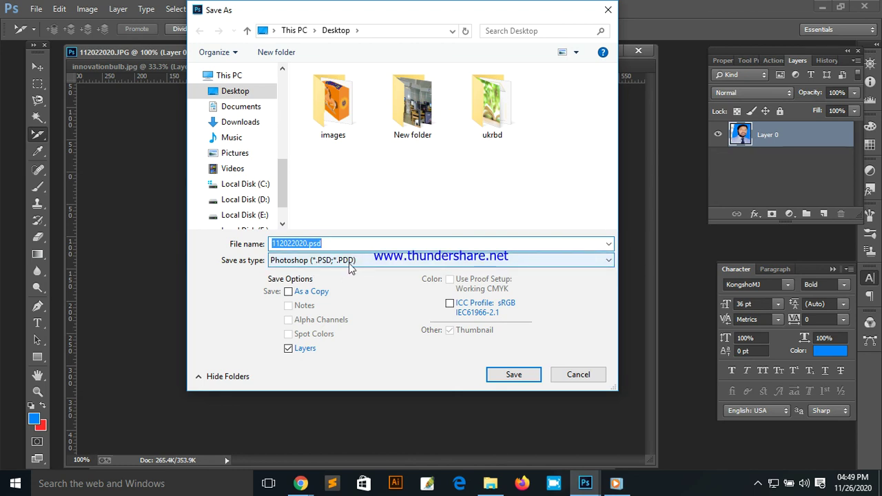
{"action": "mouse_move", "coordinate": [411, 11]}
{"action": "left_mouse_down"}
{"action": "mouse_move", "coordinate": [615, 208]}
{"action": "mouse_move", "coordinate": [589, 209]}
{"action": "left_mouse_up"}
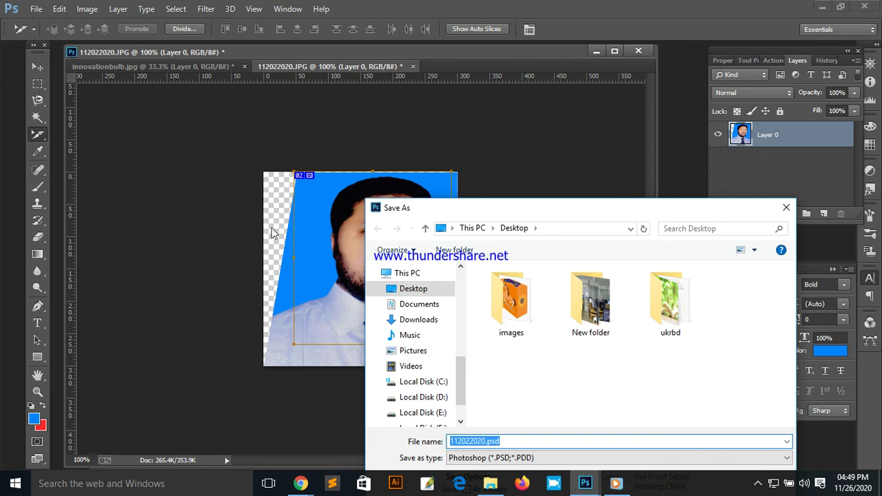
{"action": "left_click_drag", "start_coordinate": [475, 208], "coordinate": [465, 56]}
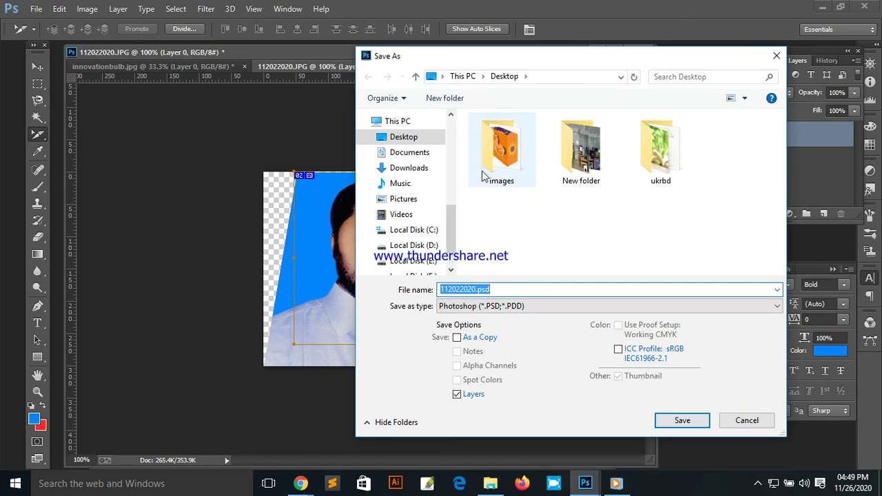
{"action": "left_click", "coordinate": [521, 305]}
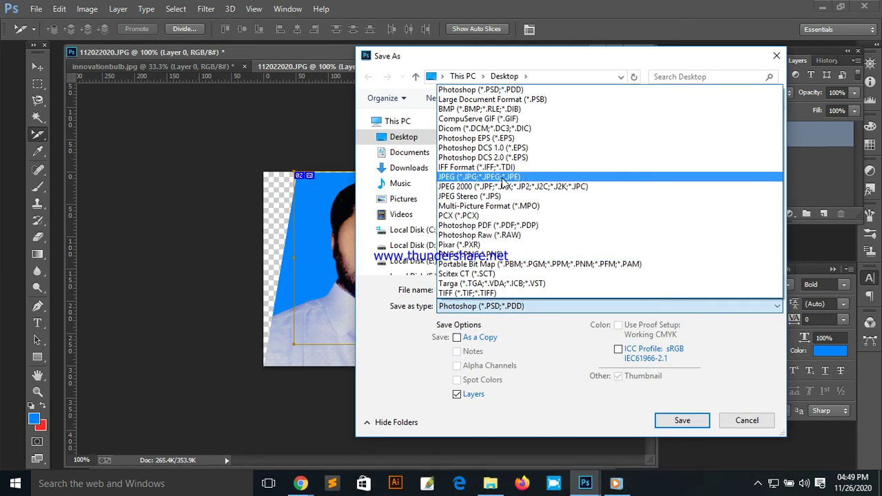
{"action": "left_click", "coordinate": [502, 178]}
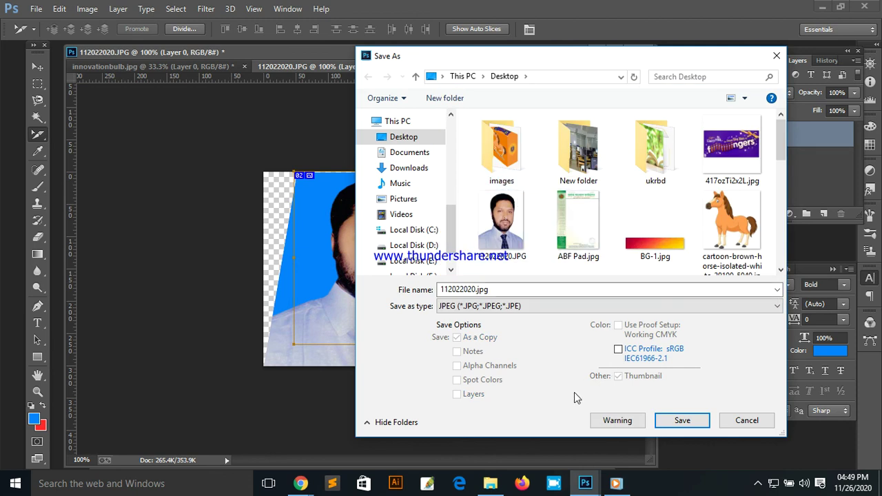
Edit the file name and save to the Desktop at JPEG quality 12 (Maximum)
{"action": "left_click", "coordinate": [496, 289]}
{"action": "double_click", "coordinate": [498, 289]}
{"action": "left_click", "coordinate": [498, 288]}
{"action": "key", "text": "BackSpace"}
{"action": "key", "text": "BackSpace"}
{"action": "key", "text": "BackSpace"}
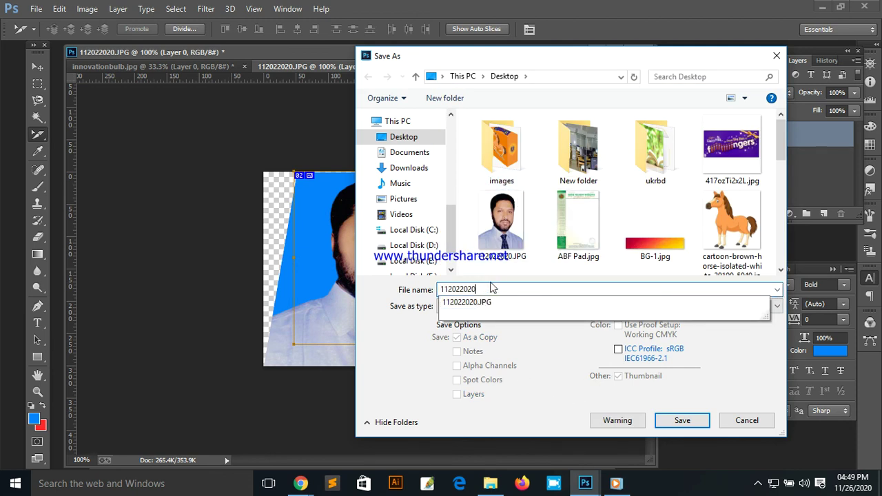
{"action": "type", "text": "======"}
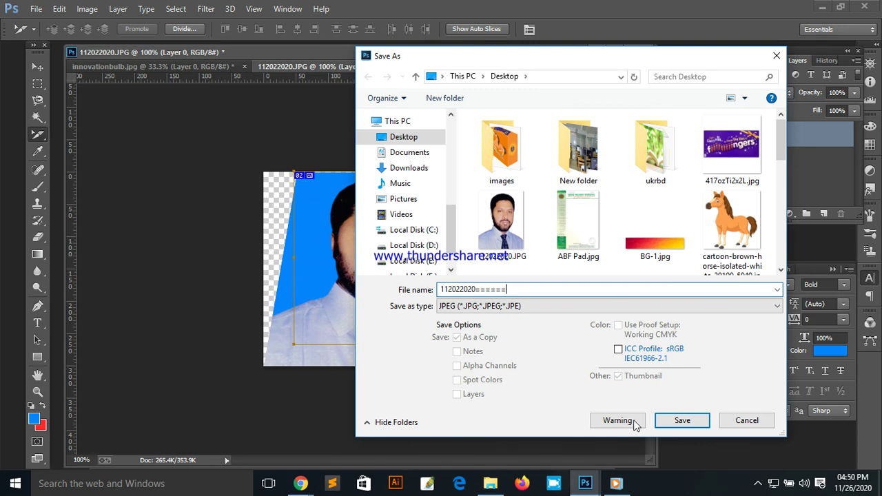
{"action": "left_click", "coordinate": [681, 420]}
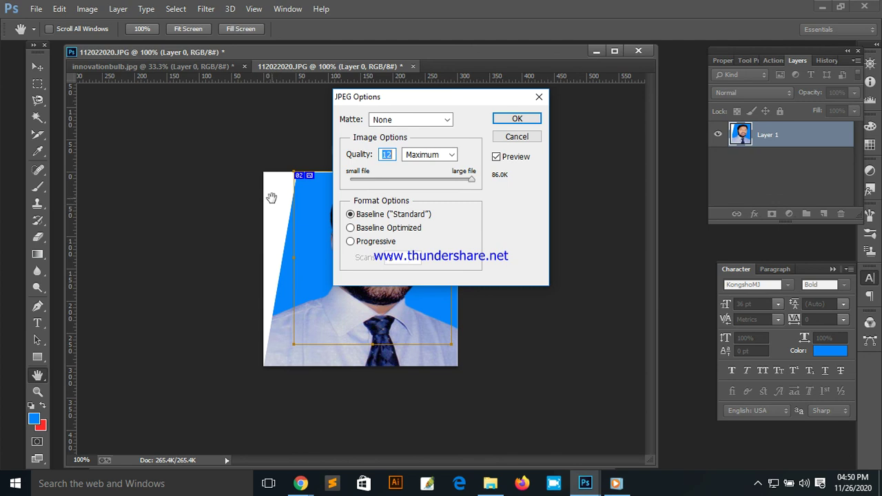
{"action": "left_click", "coordinate": [504, 121]}
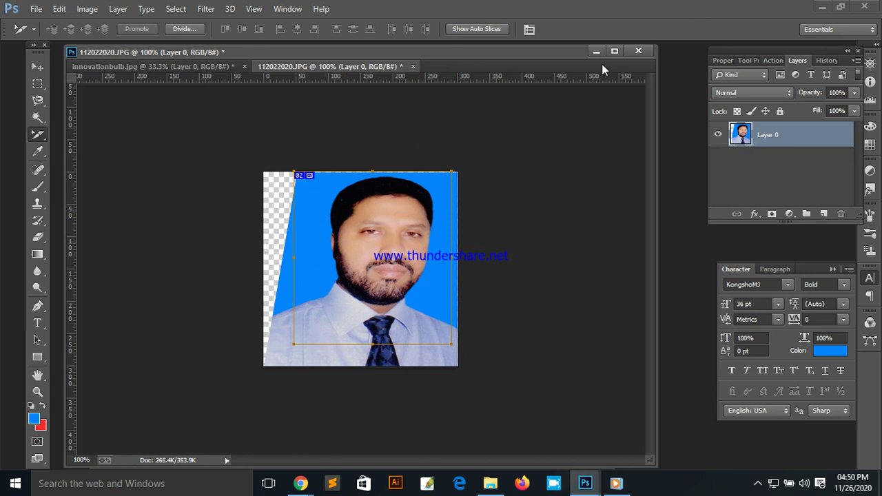
Minimize Photoshop and open the 112022020 JPG from the Desktop in Photos
{"action": "left_click", "coordinate": [824, 8]}
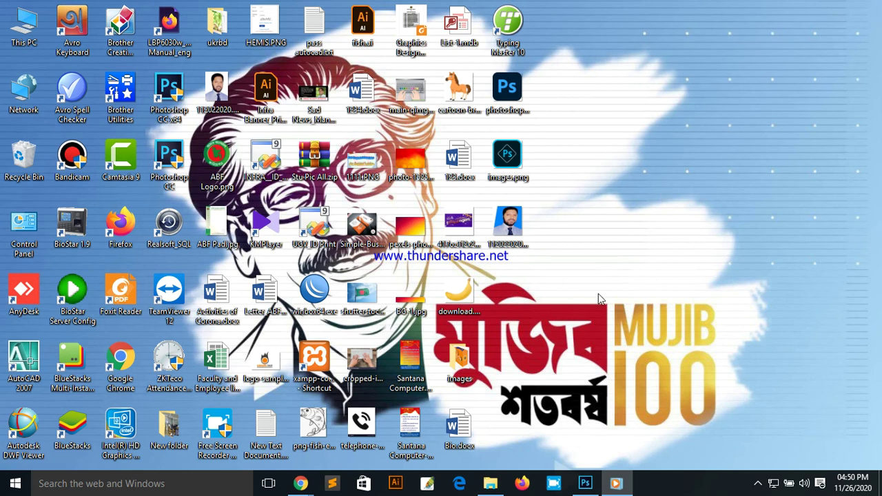
{"action": "left_click", "coordinate": [523, 227]}
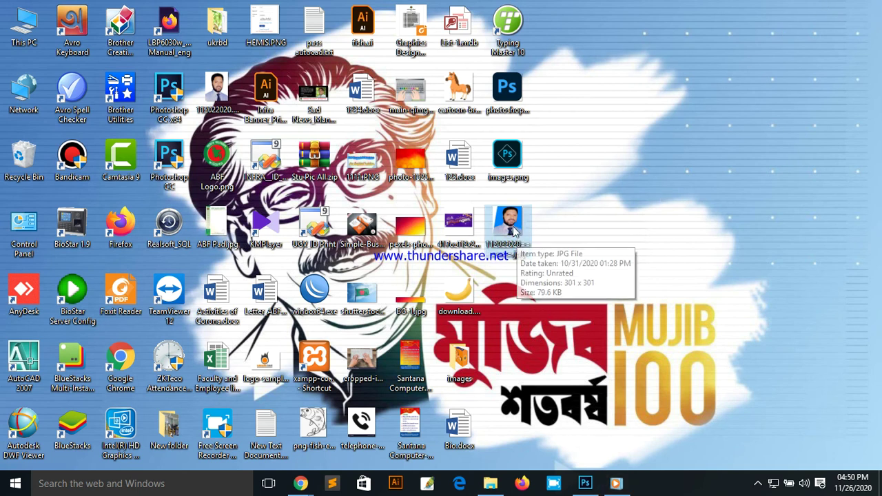
{"action": "double_click", "coordinate": [511, 224]}
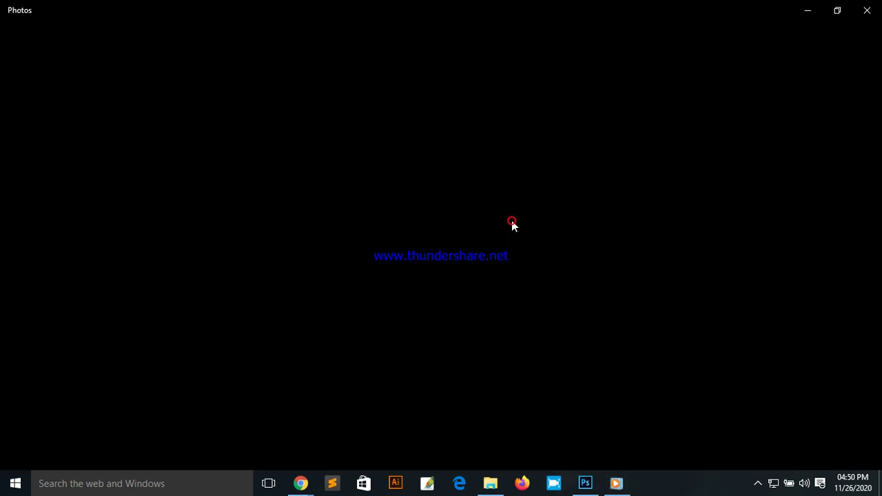
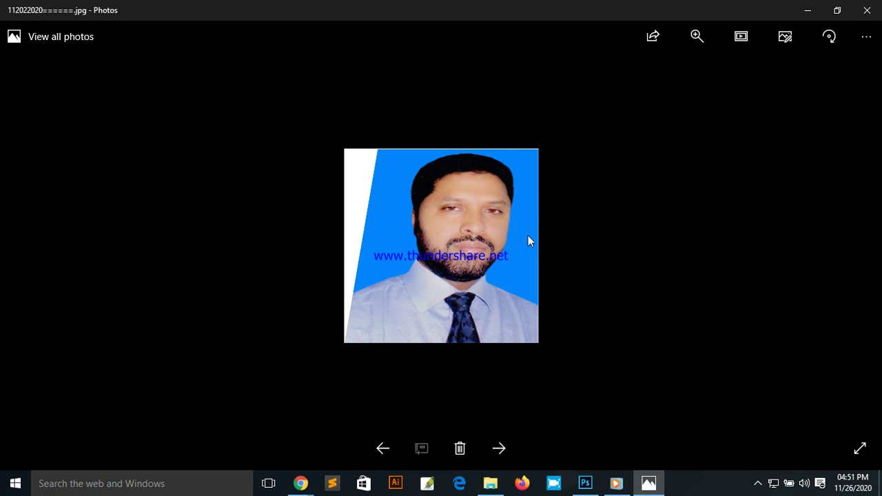
Close the portrait in Photos, bring Photoshop forward, then bring up the StreamYard browser window
{"action": "left_click", "coordinate": [869, 20]}
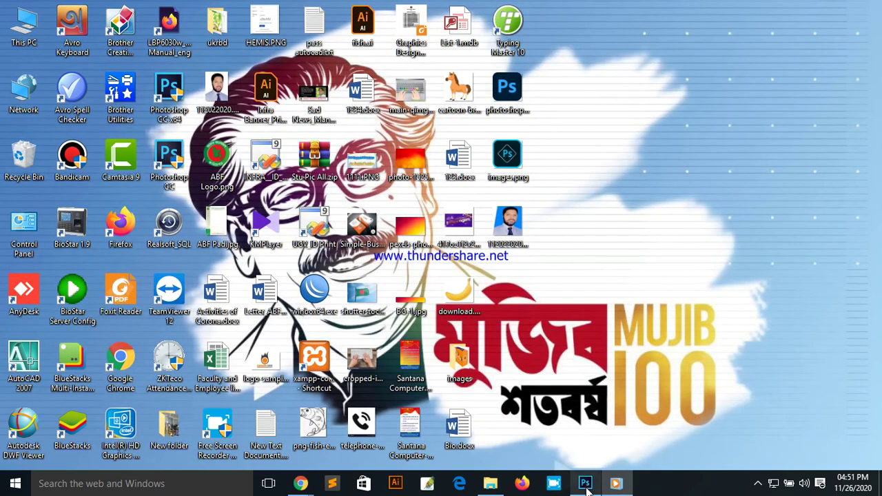
{"action": "left_click", "coordinate": [584, 483]}
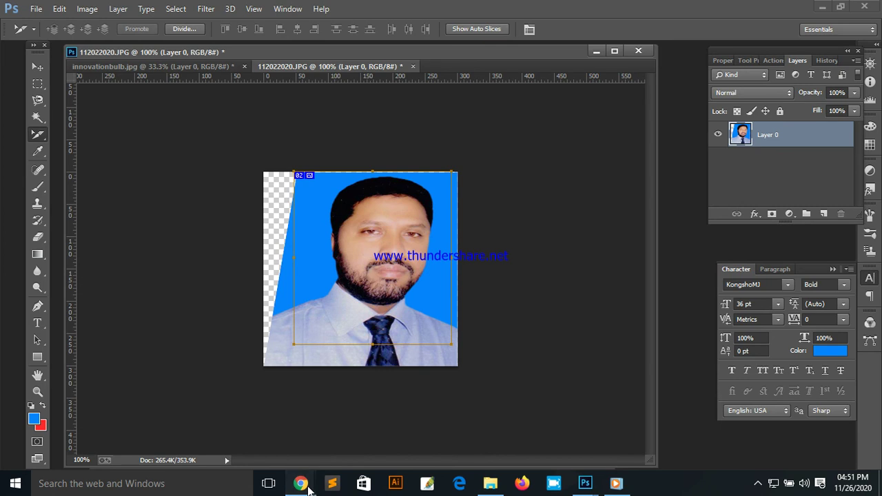
{"action": "mouse_move", "coordinate": [300, 483]}
{"action": "left_click", "coordinate": [158, 324]}
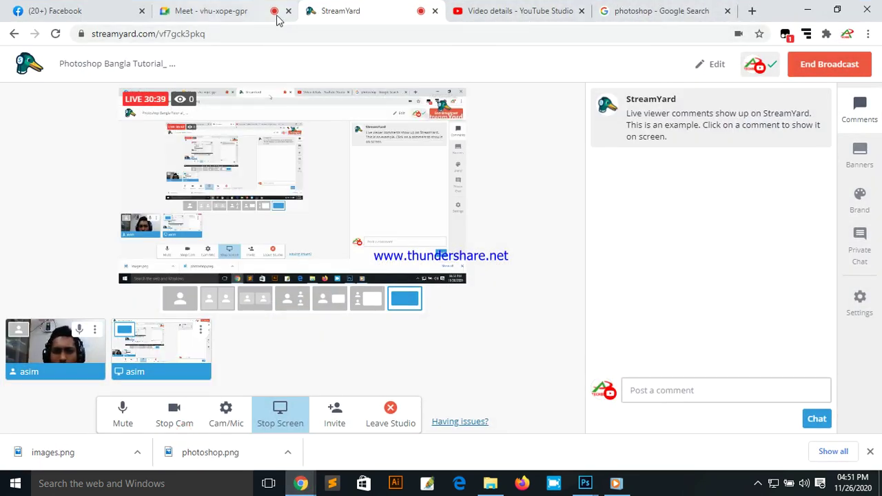
In the Google Meet chat, open the shared amarbd.org/ClassAttendance link
{"action": "left_click", "coordinate": [227, 13]}
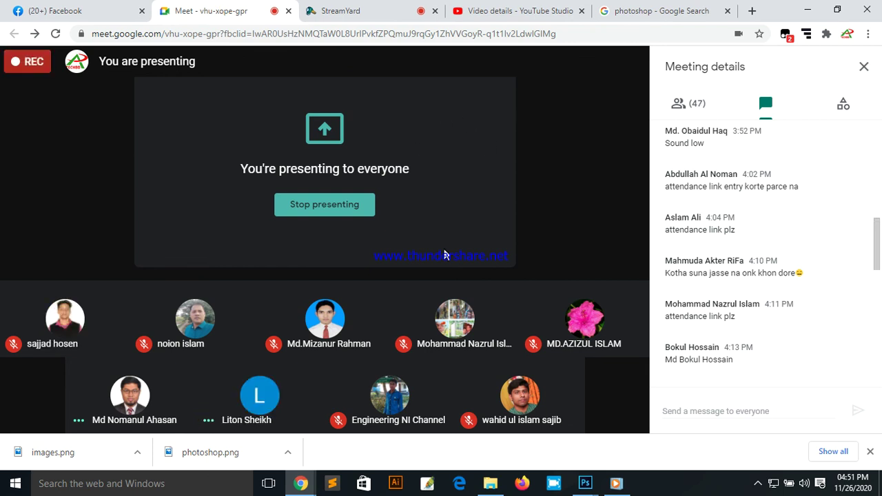
{"action": "scroll", "coordinate": [790, 272], "scroll_direction": "up", "scroll_amount": 4}
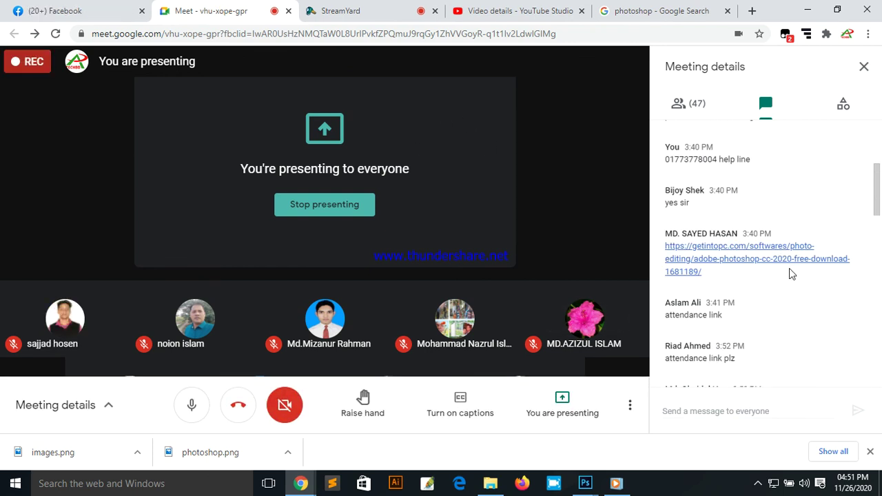
{"action": "scroll", "coordinate": [790, 269], "scroll_direction": "up", "scroll_amount": 3}
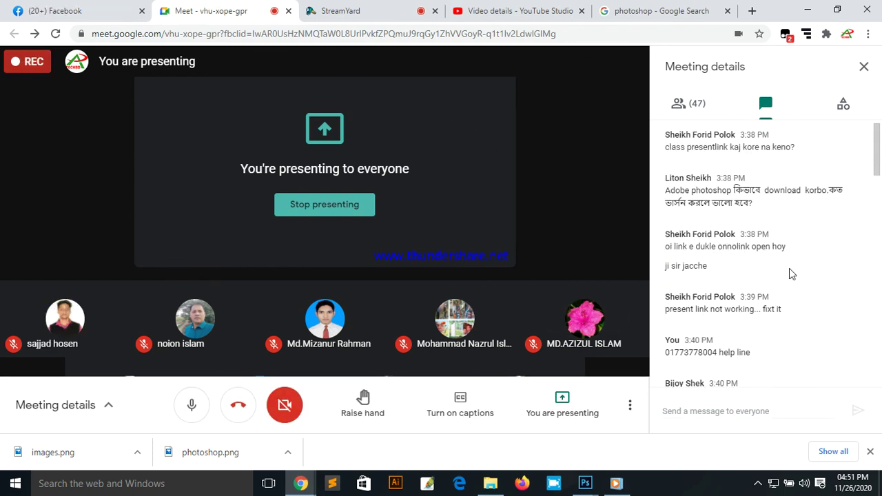
{"action": "scroll", "coordinate": [791, 264], "scroll_direction": "down", "scroll_amount": 5}
{"action": "scroll", "coordinate": [791, 264], "scroll_direction": "down", "scroll_amount": 5}
{"action": "scroll", "coordinate": [790, 264], "scroll_direction": "down", "scroll_amount": 5}
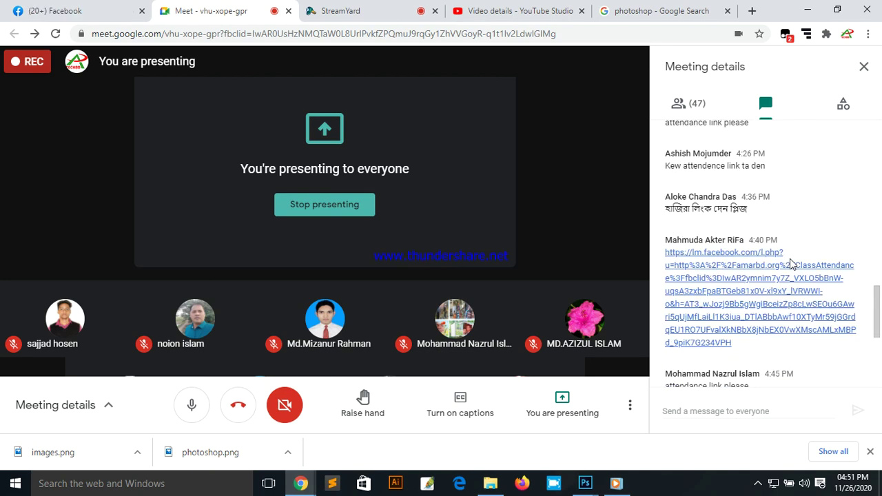
{"action": "scroll", "coordinate": [791, 263], "scroll_direction": "down", "scroll_amount": 5}
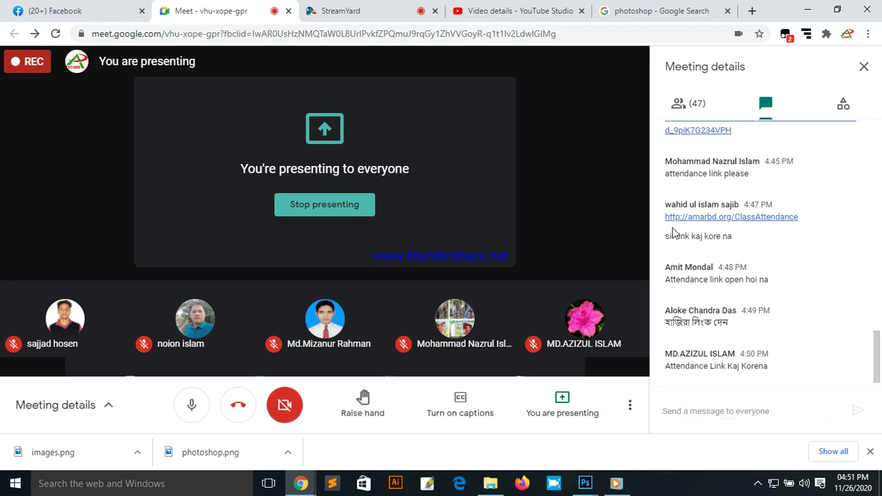
{"action": "left_click", "coordinate": [777, 218]}
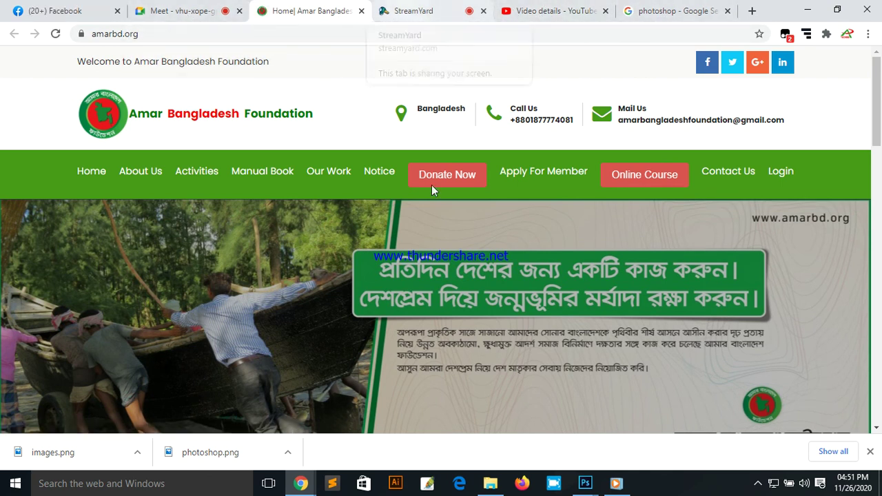
End the StreamYard live broadcast, dismiss the ended message, and minimize Chrome
{"action": "left_click", "coordinate": [423, 11]}
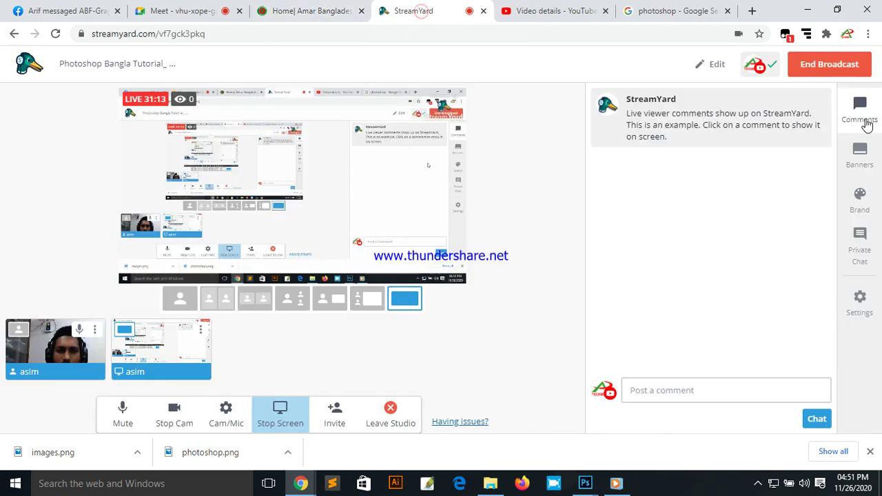
{"action": "left_click", "coordinate": [827, 64]}
{"action": "left_click", "coordinate": [806, 132]}
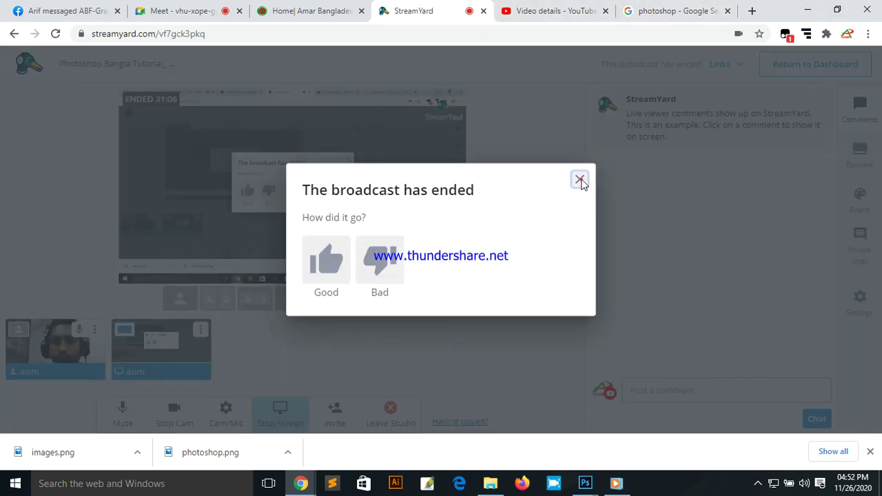
{"action": "left_click", "coordinate": [579, 179]}
{"action": "left_click", "coordinate": [697, 9]}
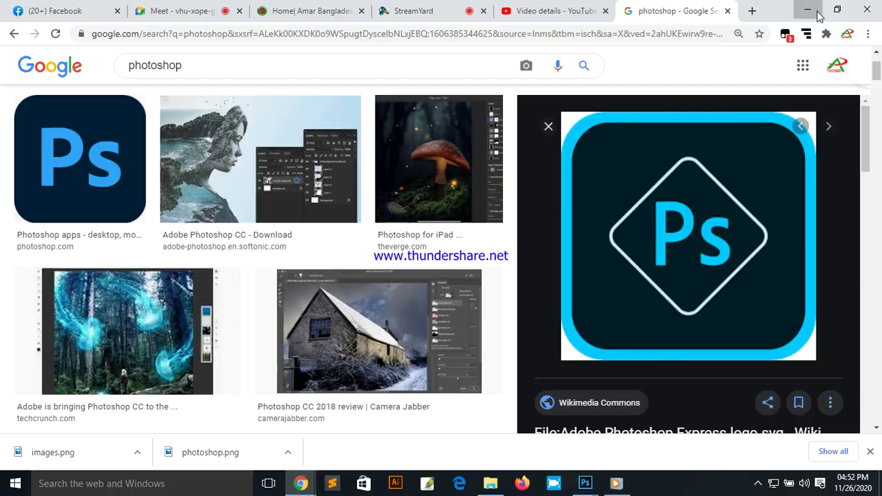
{"action": "left_click", "coordinate": [808, 9]}
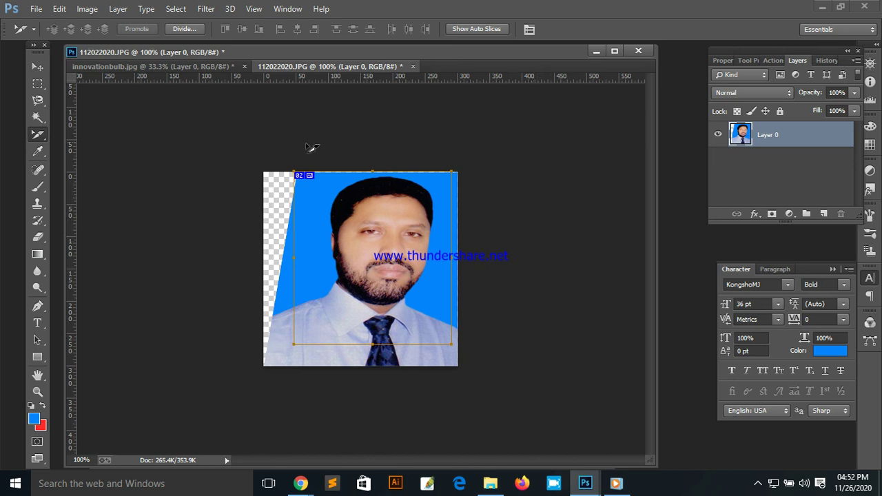
Select the Rectangular Marquee, maximize the document, set volume to 28, and show Untitled-3
{"action": "left_click", "coordinate": [37, 84]}
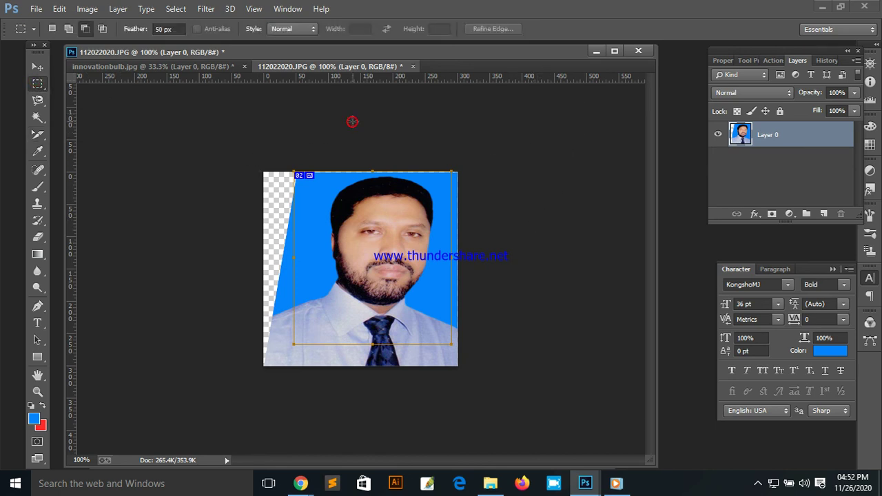
{"action": "left_click", "coordinate": [614, 52]}
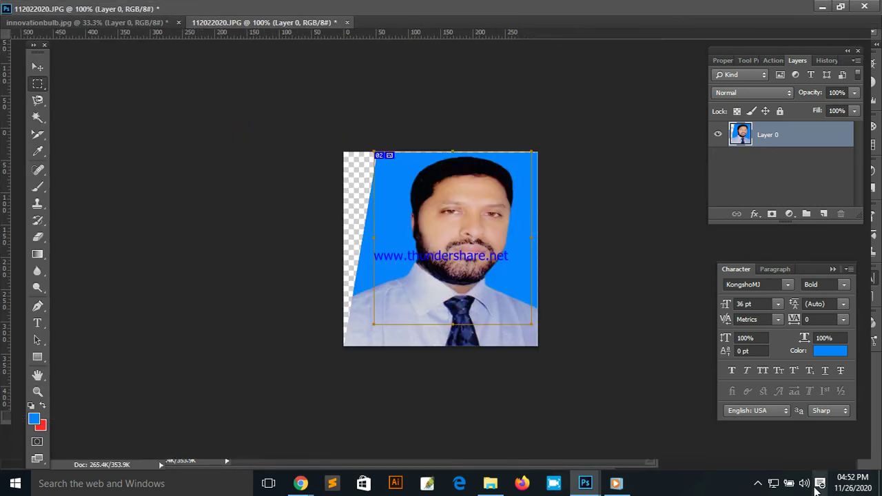
{"action": "left_click", "coordinate": [804, 482]}
{"action": "left_click_drag", "start_coordinate": [744, 456], "coordinate": [740, 456]}
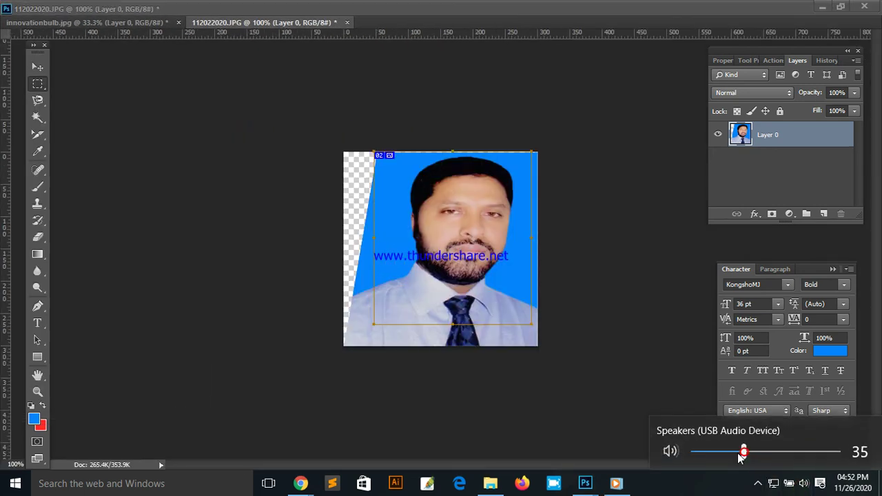
{"action": "left_click", "coordinate": [39, 83]}
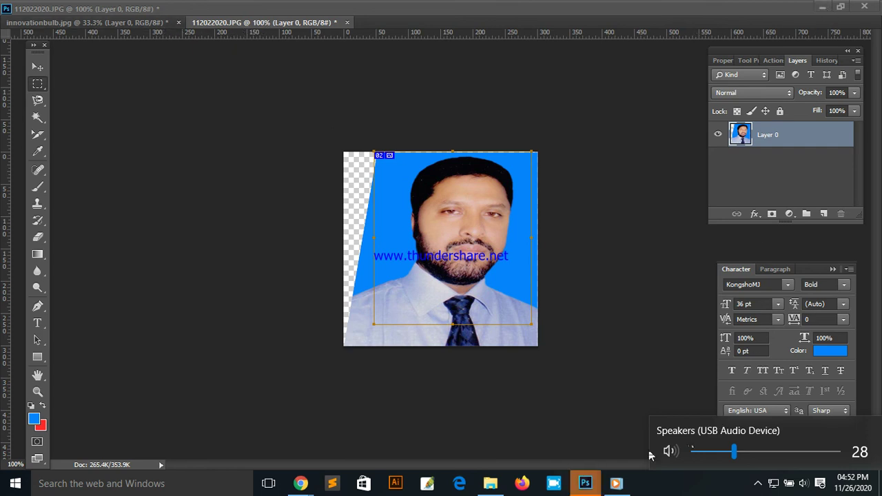
{"action": "left_click", "coordinate": [579, 486]}
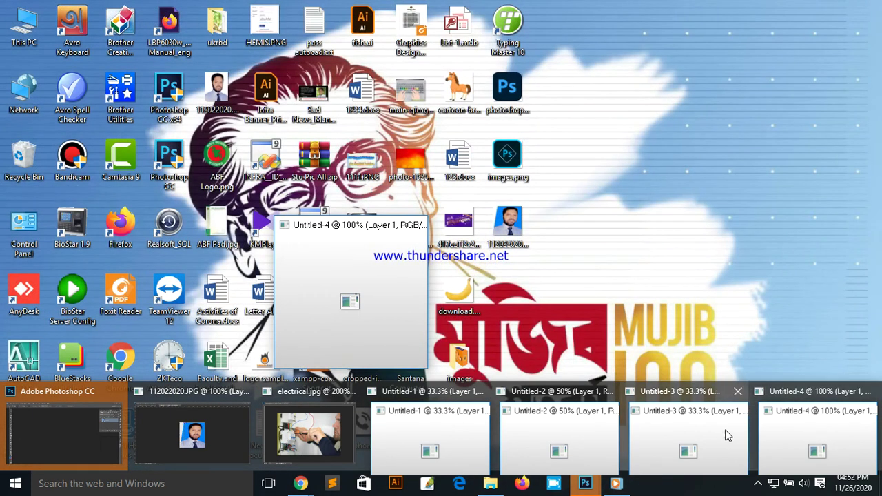
{"action": "left_click", "coordinate": [690, 430]}
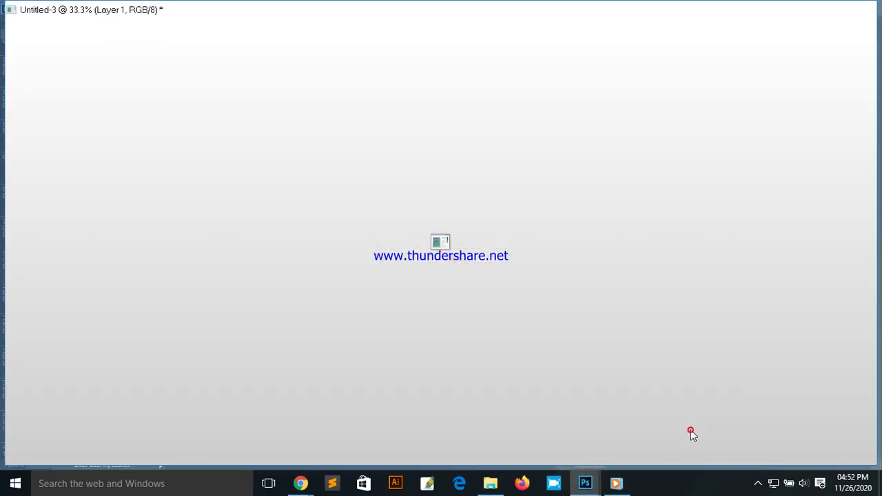
Minimize Untitled-3 and the portrait, maximize electrical.jpg, and open Free Screen Recorder's window
{"action": "left_click", "coordinate": [822, 7]}
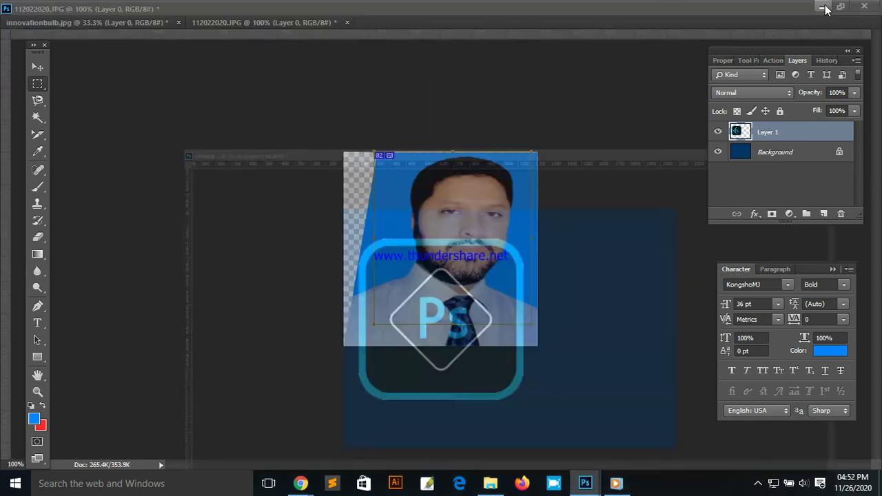
{"action": "left_click", "coordinate": [821, 7]}
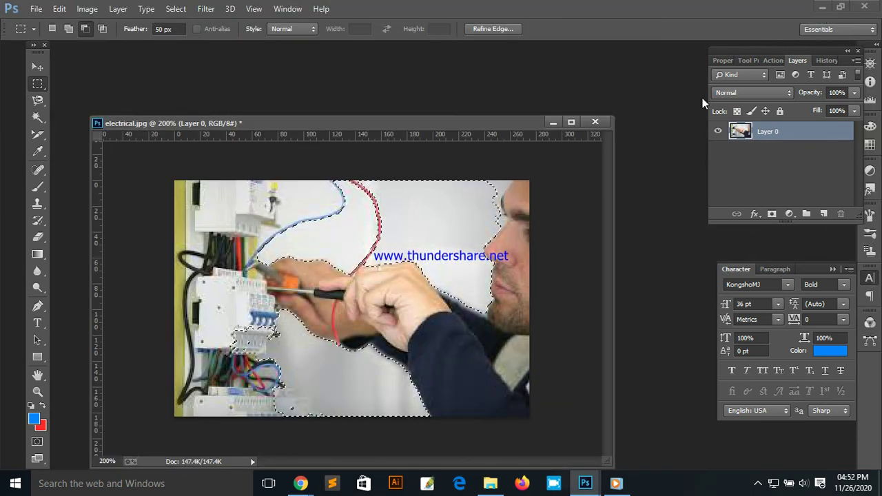
{"action": "left_click", "coordinate": [571, 122]}
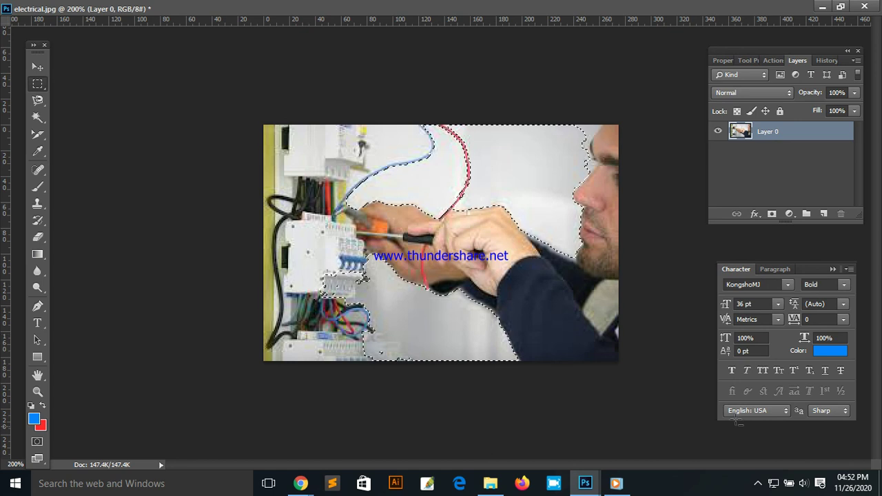
{"action": "left_click", "coordinate": [759, 480]}
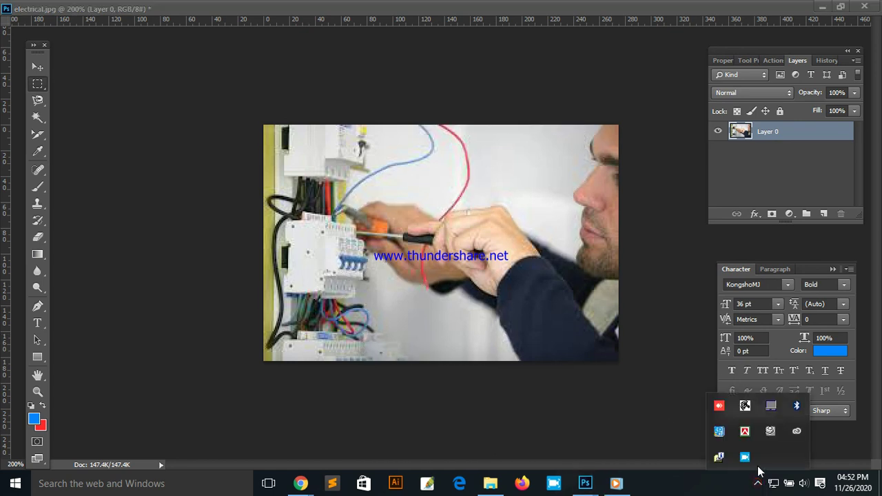
{"action": "left_click", "coordinate": [745, 458]}
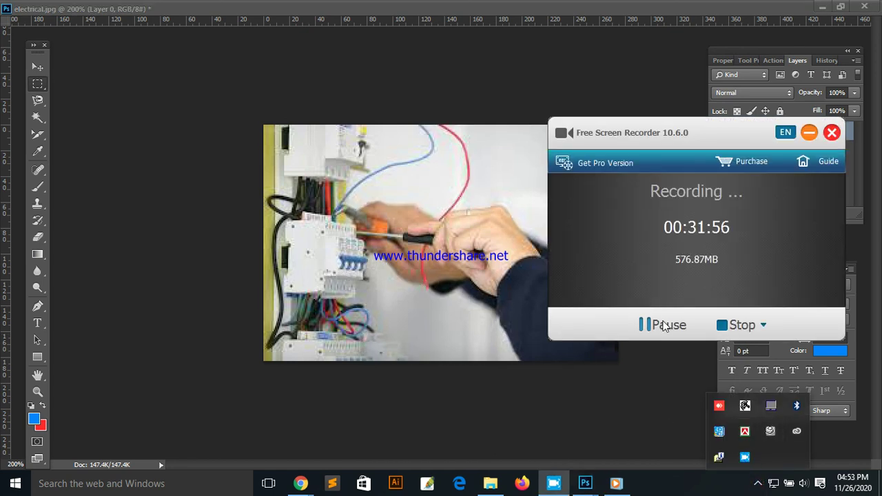